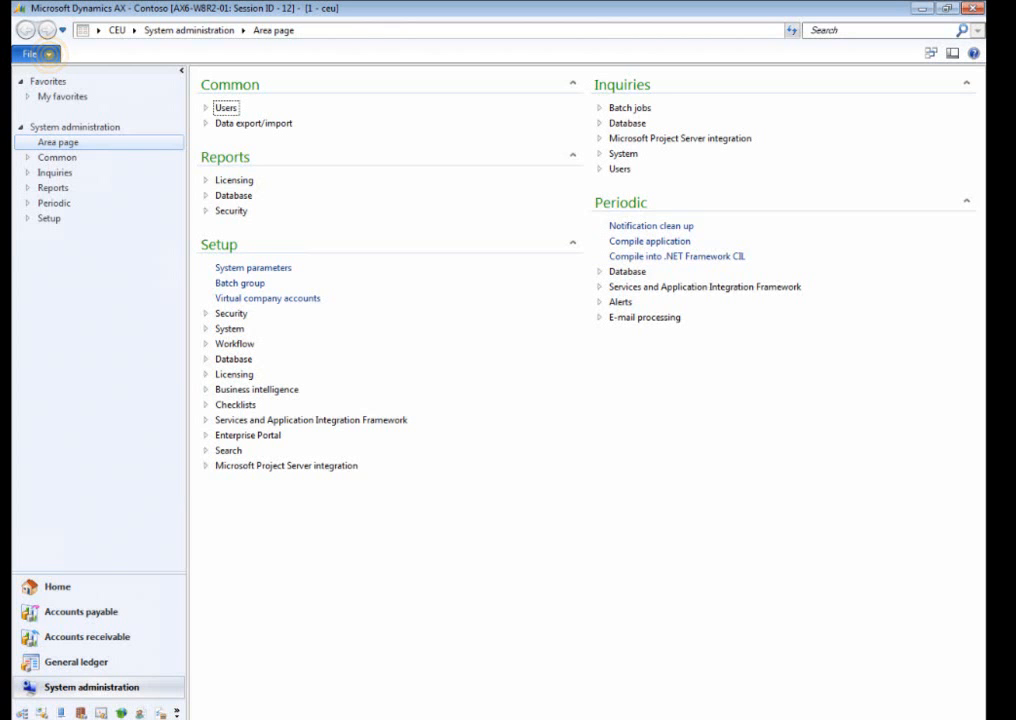
Start the SQL Server Analysis Services project wizard and choose to deploy the existing Dynamics AX project from the AOT.
click(40, 53)
click(50, 295)
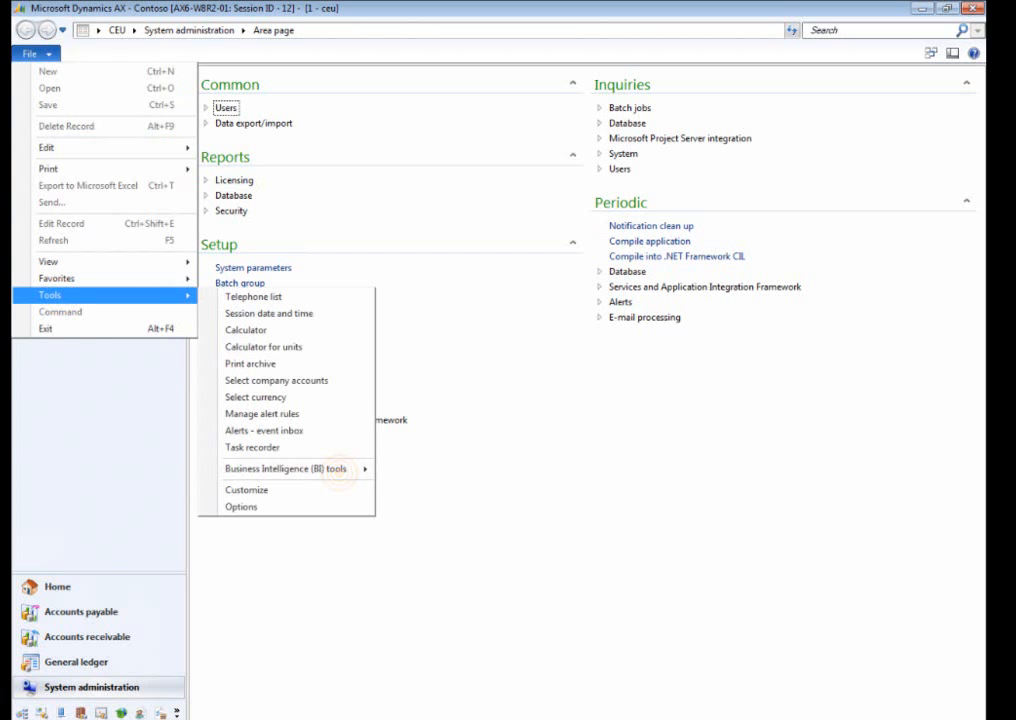
click(324, 468)
click(472, 539)
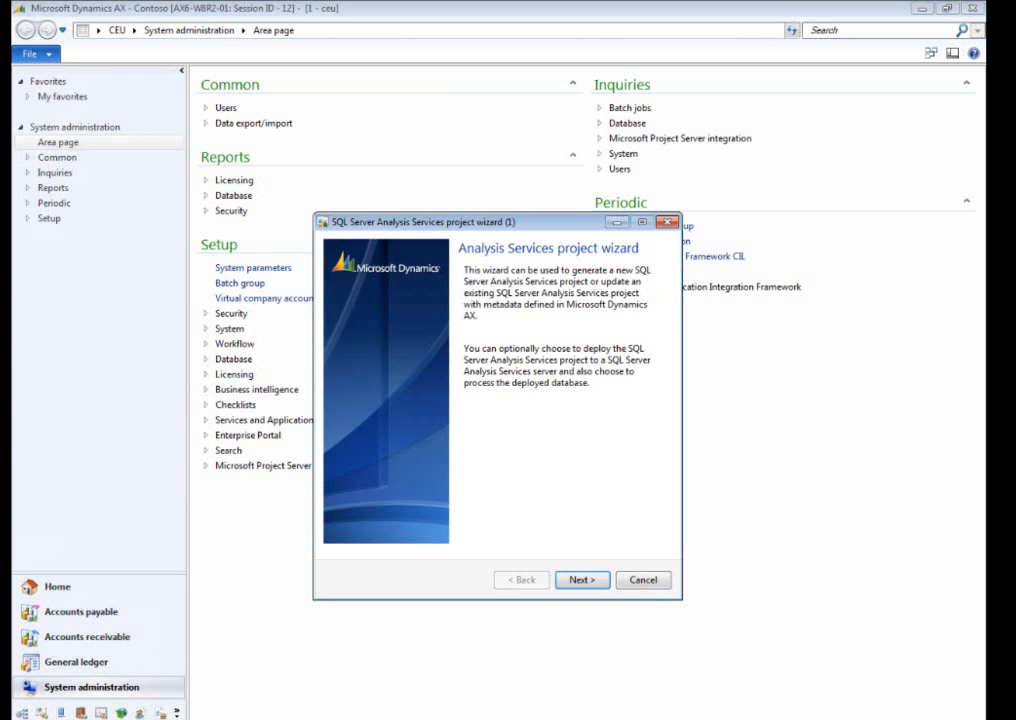
click(576, 578)
click(340, 300)
click(567, 581)
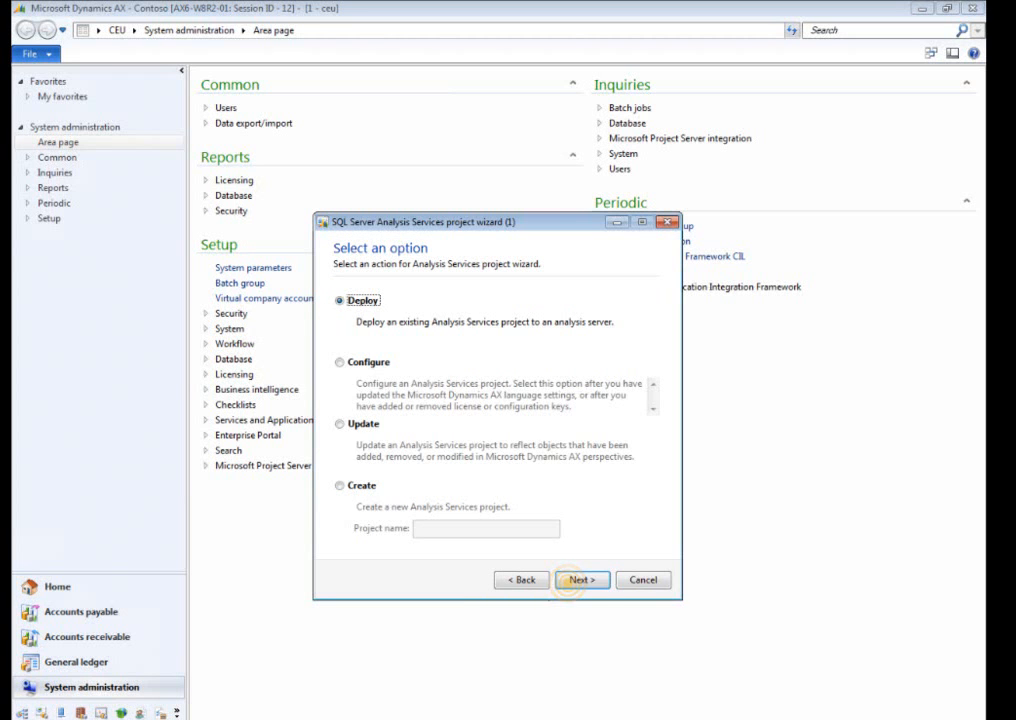
click(576, 576)
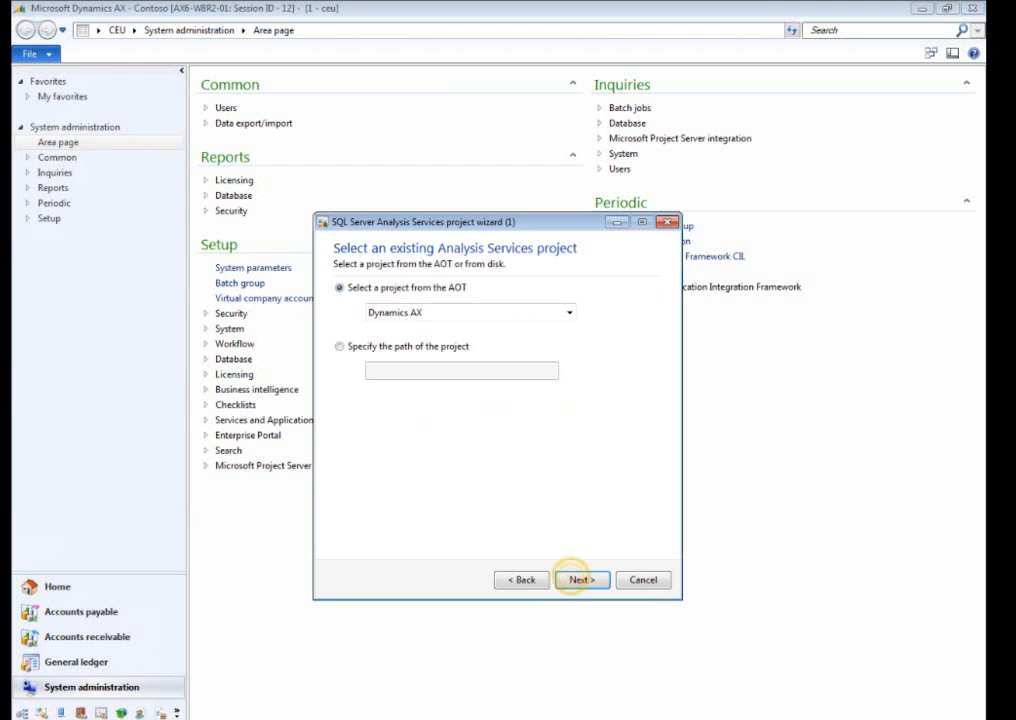
Deploy the project to the existing Dynamics AX database, with processing after successful deployment enabled.
click(380, 371)
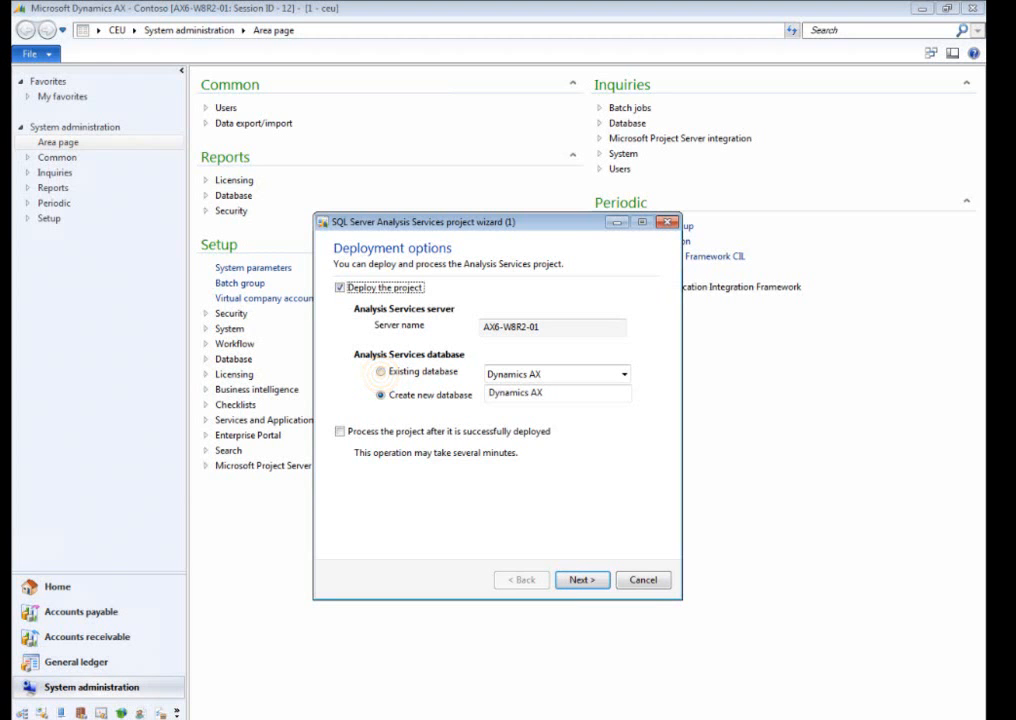
click(339, 431)
click(575, 580)
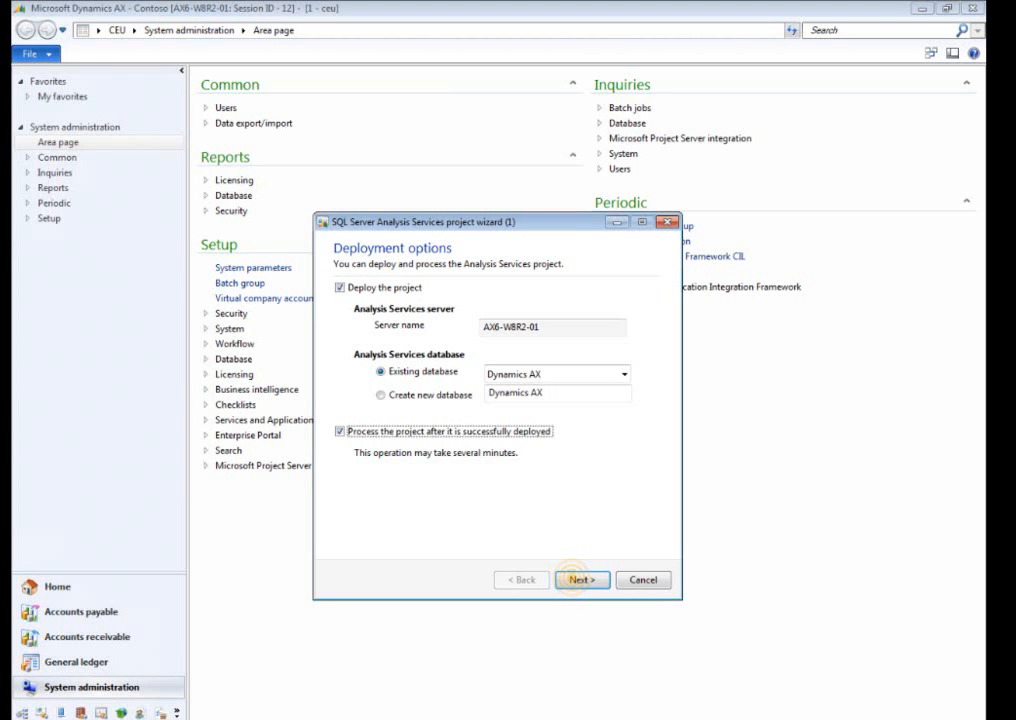
Continue the deployment despite the validation warnings, close the Infolog and finish the wizard.
click(528, 515)
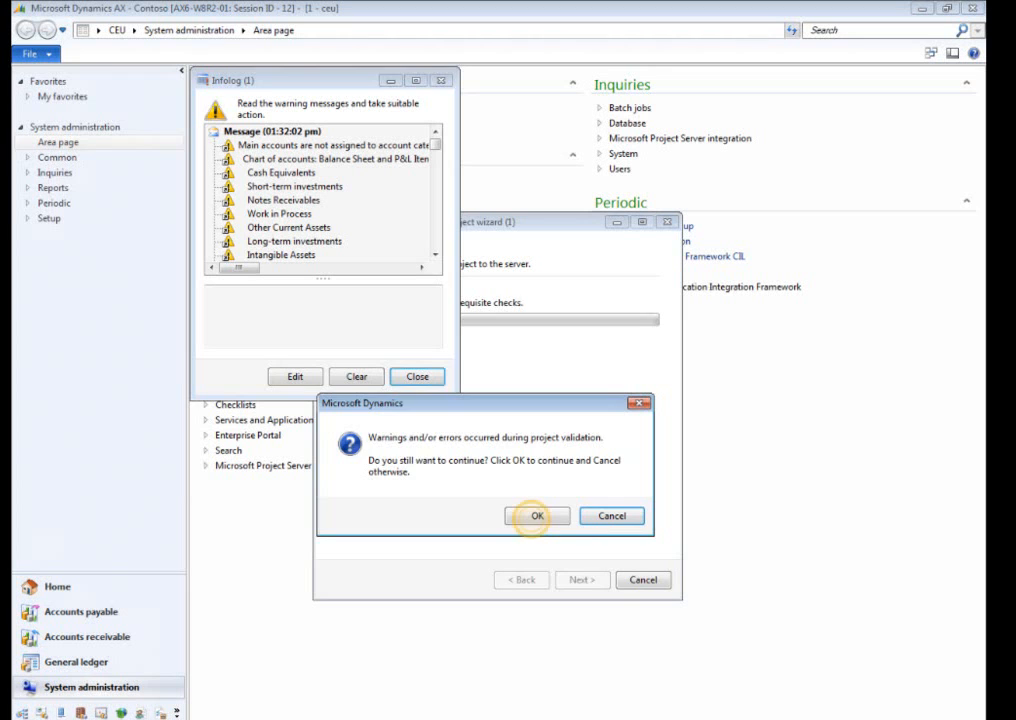
click(418, 377)
click(578, 578)
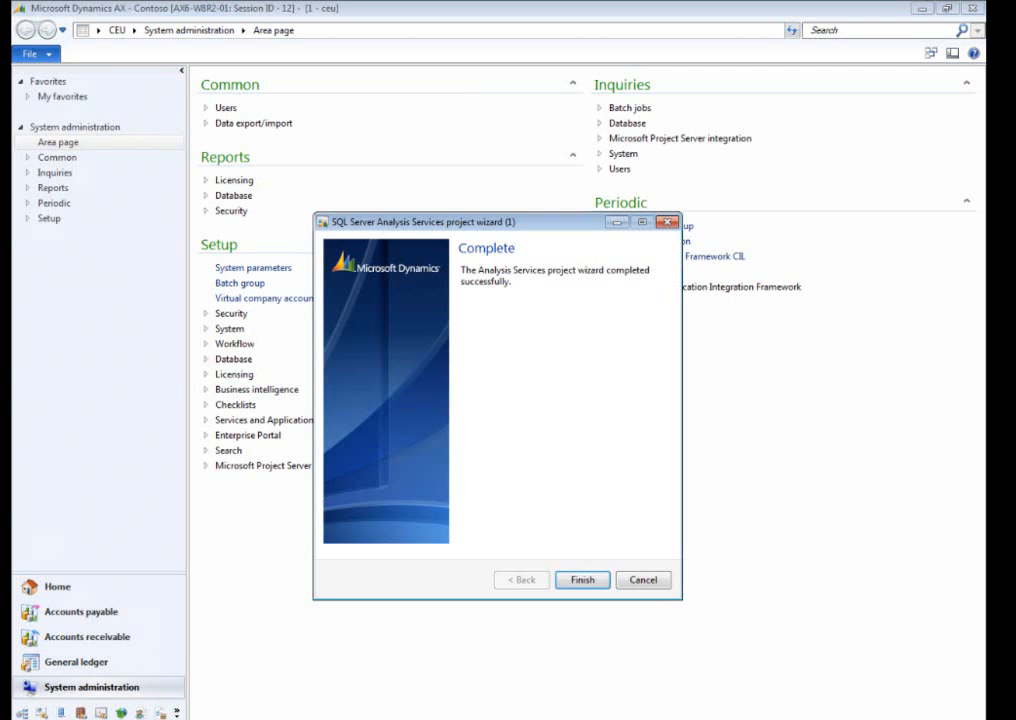
click(582, 579)
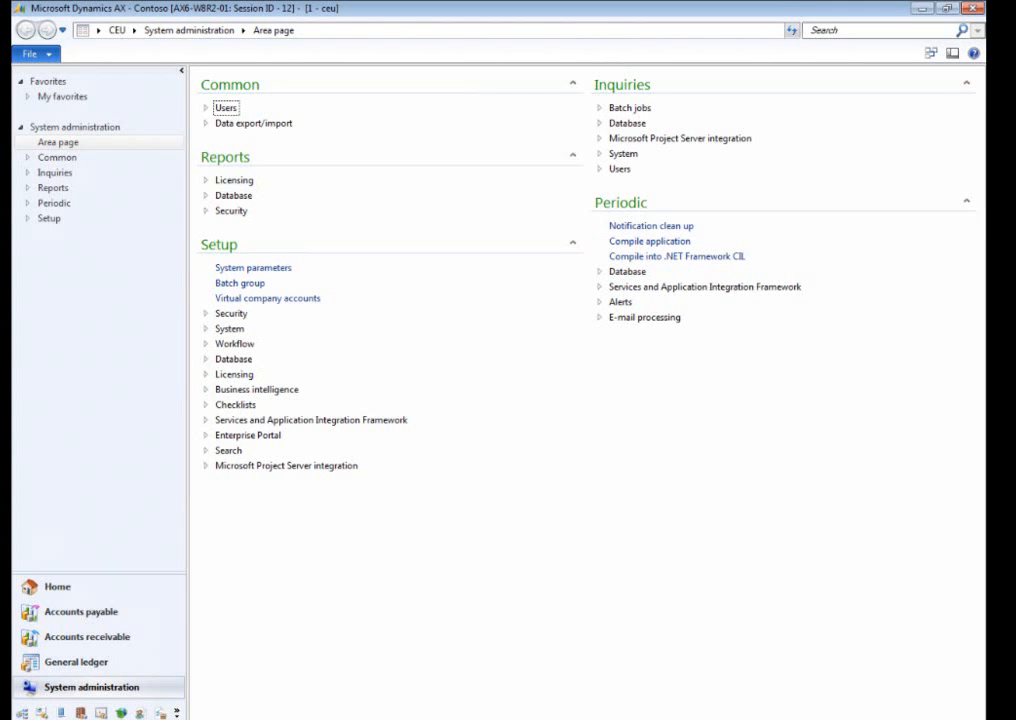
Add the Admin user to the CEO user profile for all company accounts and close the user profiles.
click(205, 107)
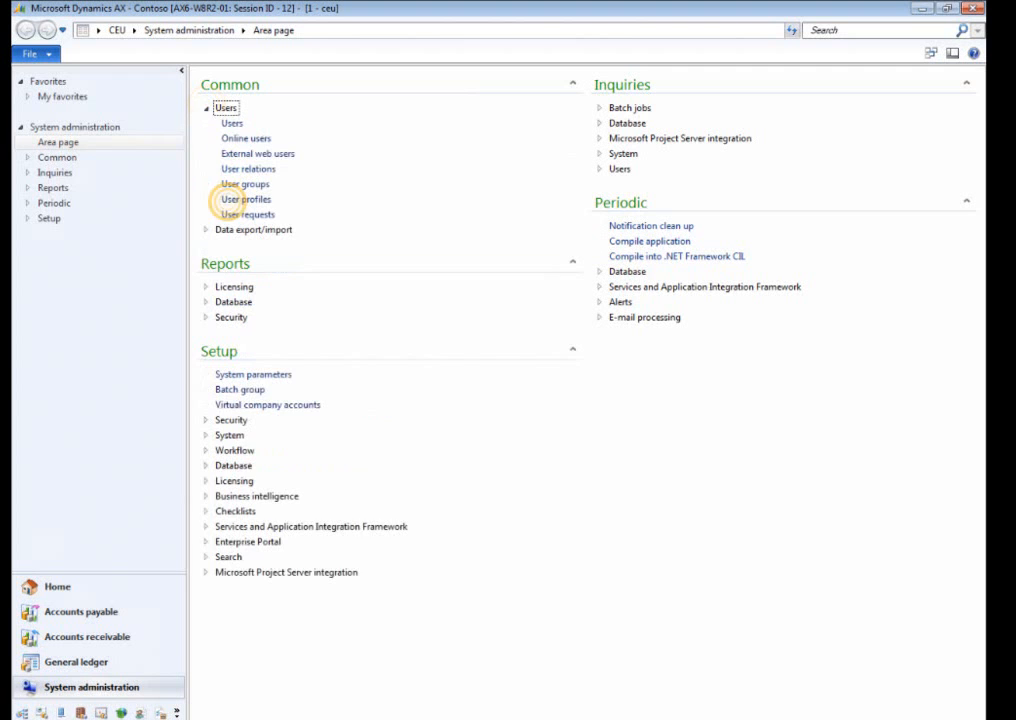
click(224, 199)
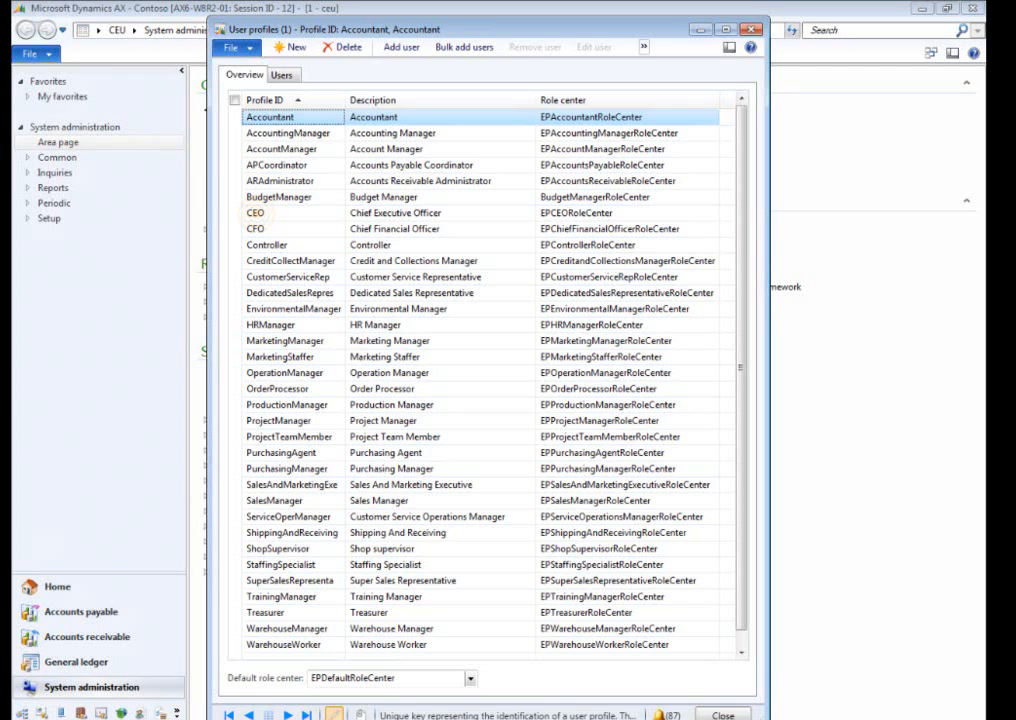
click(255, 212)
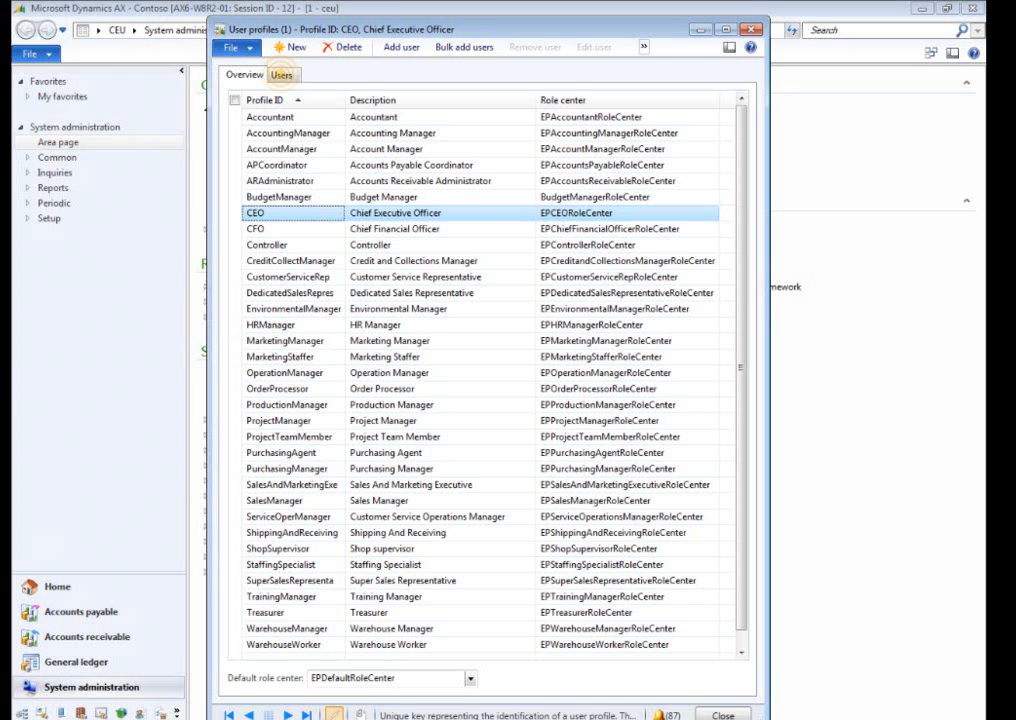
click(281, 74)
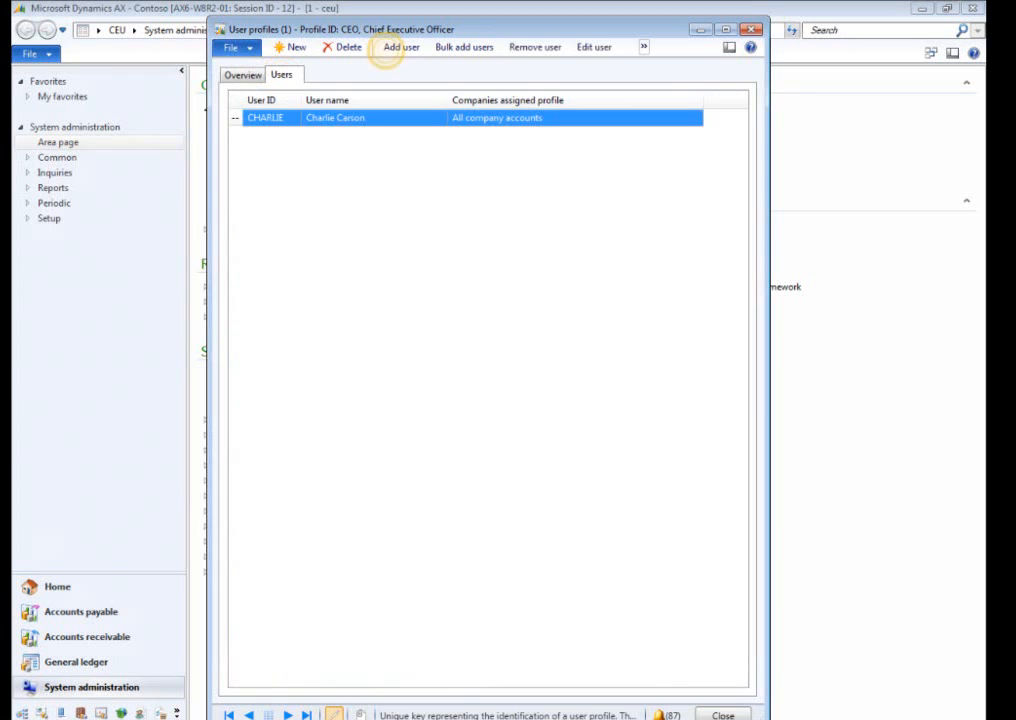
click(400, 47)
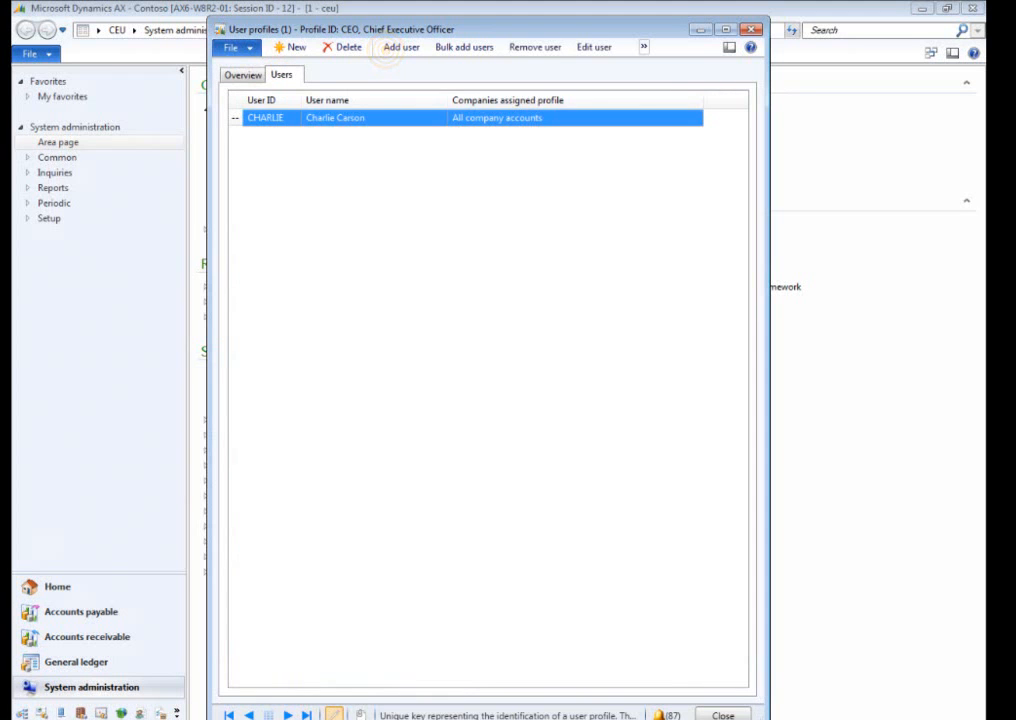
click(555, 253)
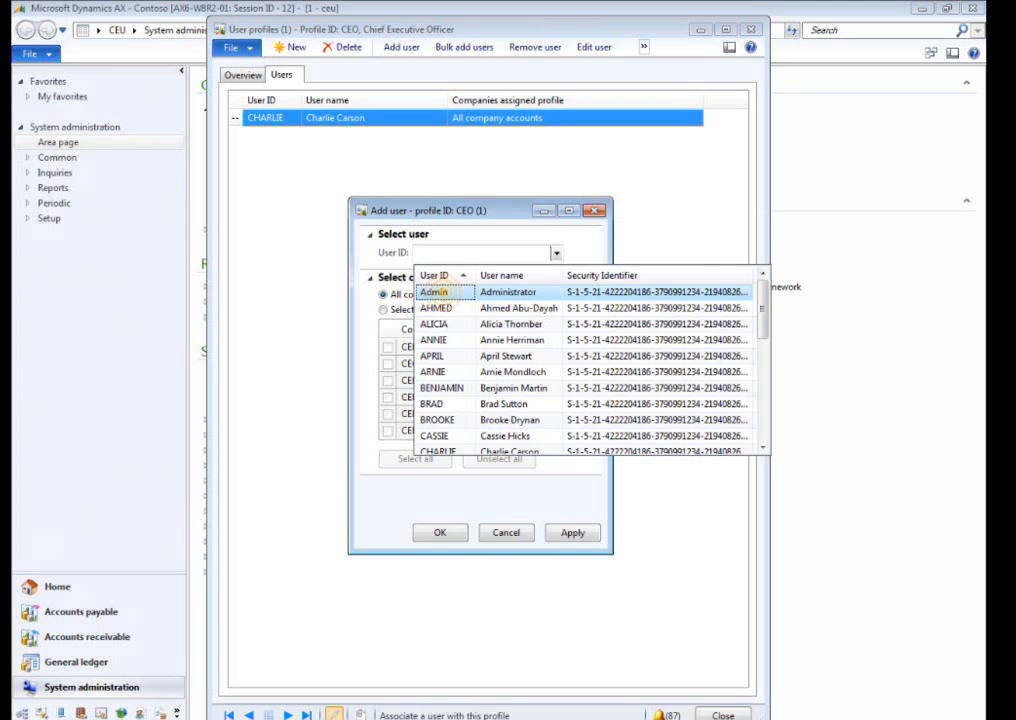
click(428, 290)
click(439, 532)
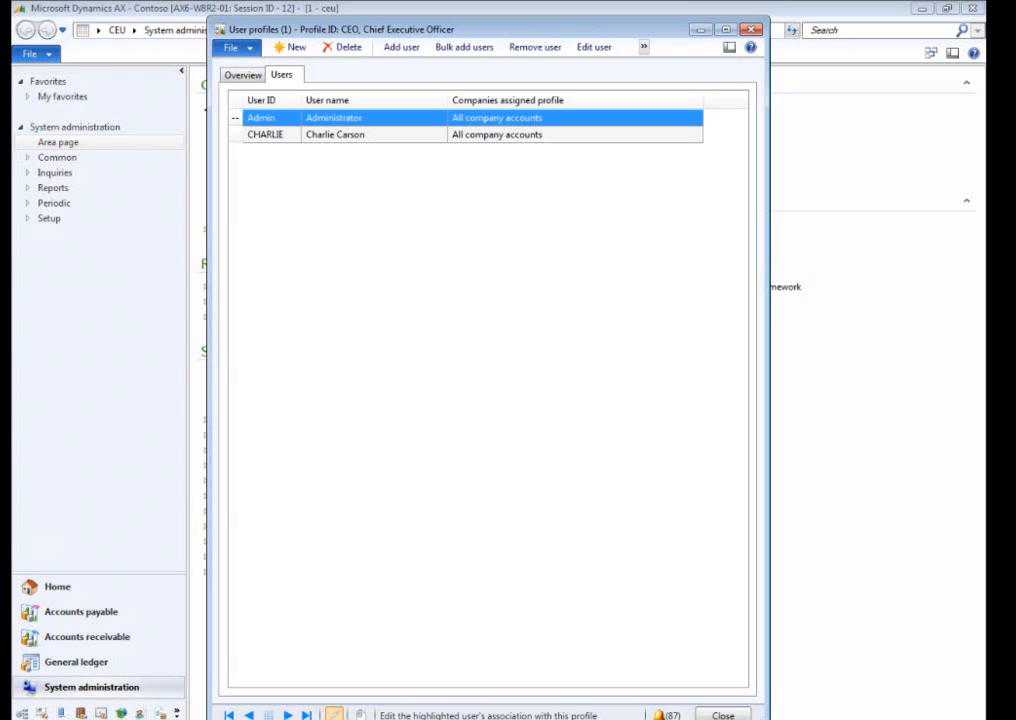
click(711, 713)
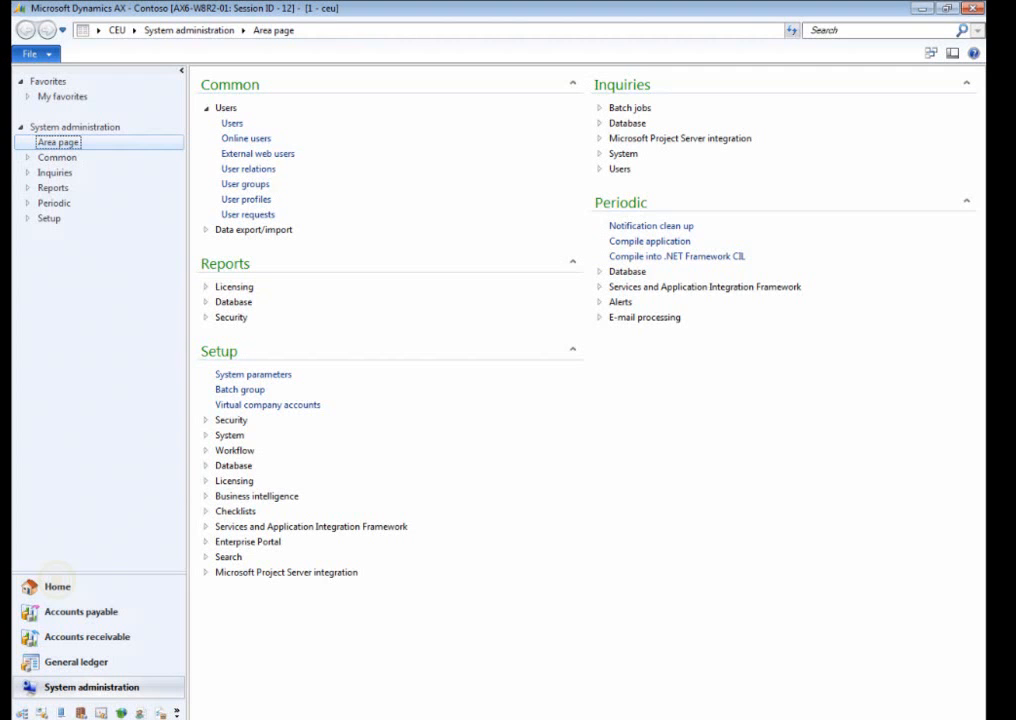
On the Home role center, start a new financial KPI using the General ledger cube and the Total expenses KPI.
click(56, 584)
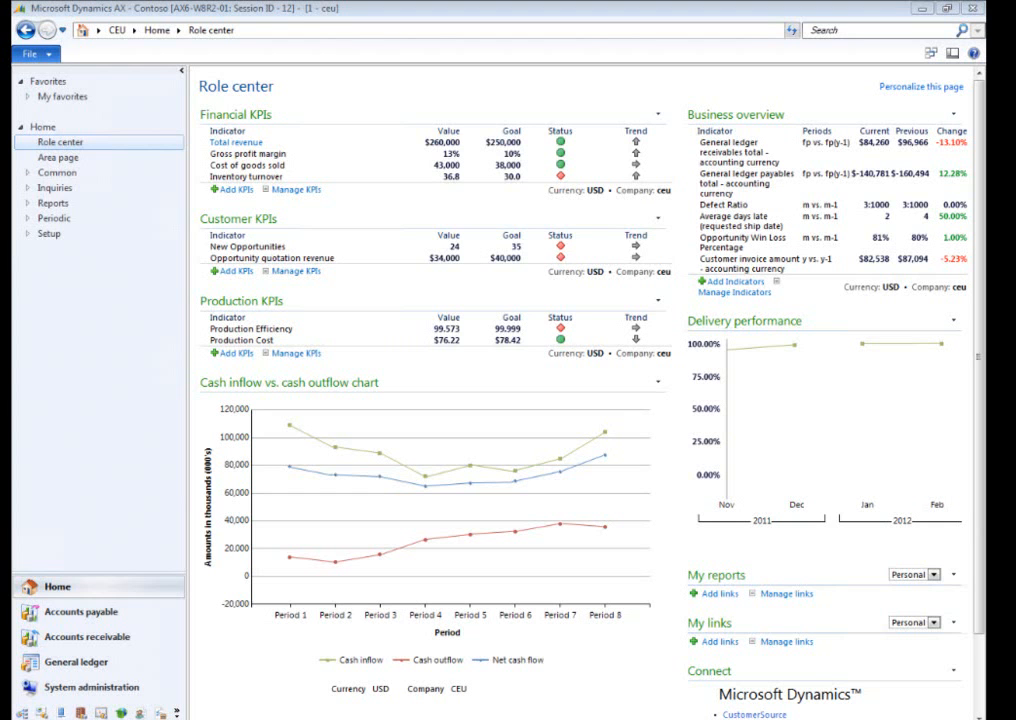
click(234, 189)
click(762, 286)
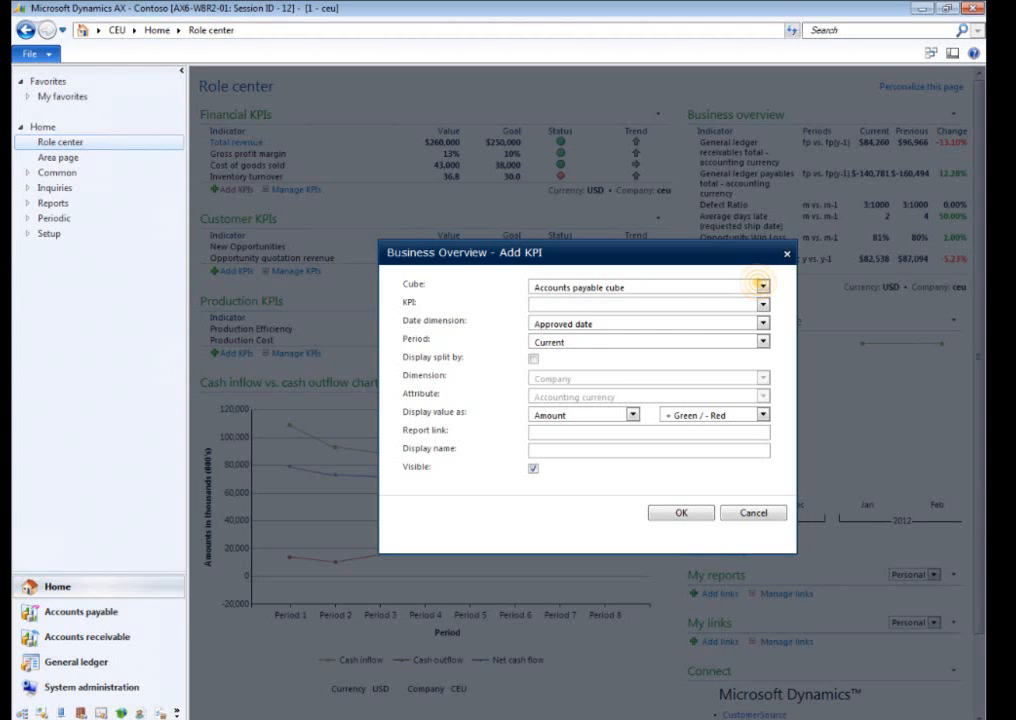
click(485, 350)
click(762, 305)
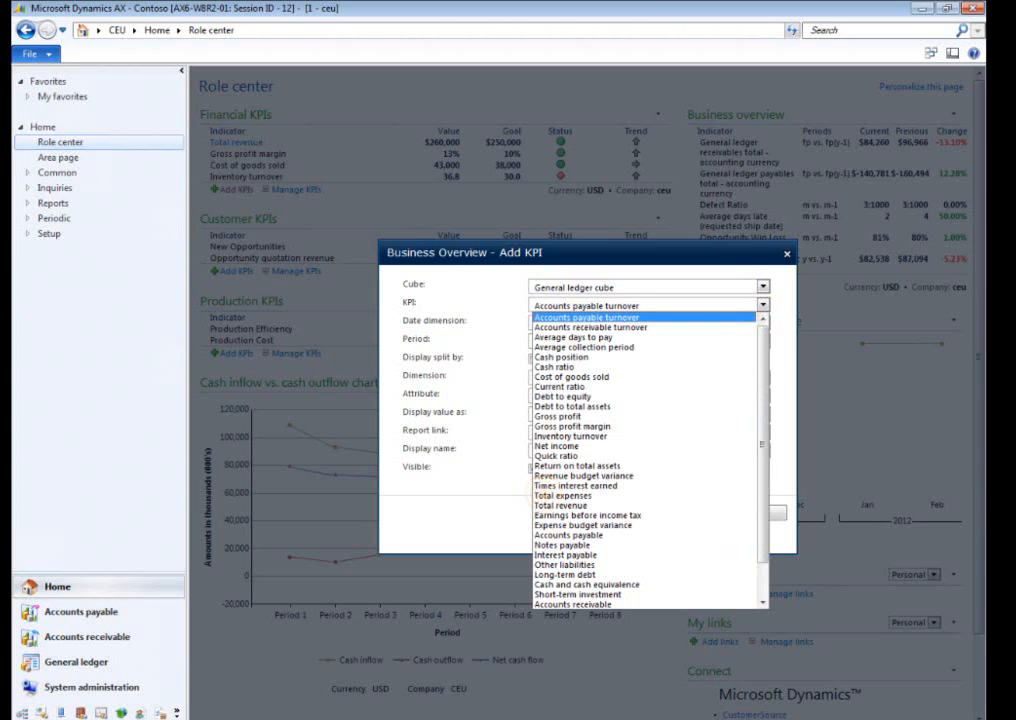
click(580, 494)
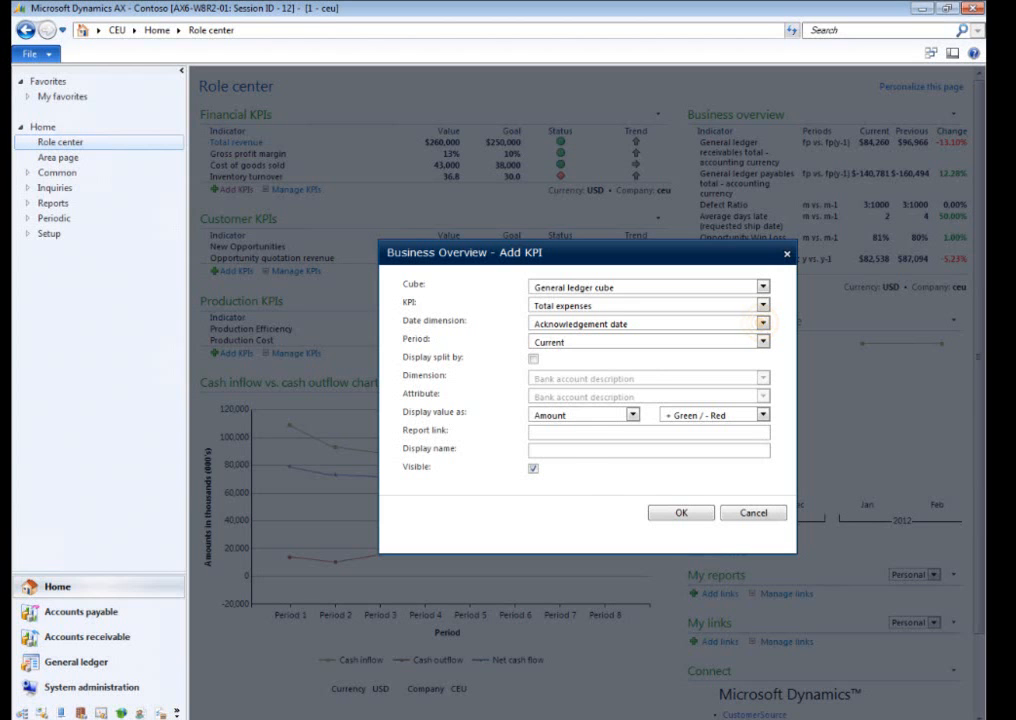
Set the KPI's date dimension to Document date - fiscal calendar and its period to Fiscal month, and add it.
click(763, 323)
click(648, 405)
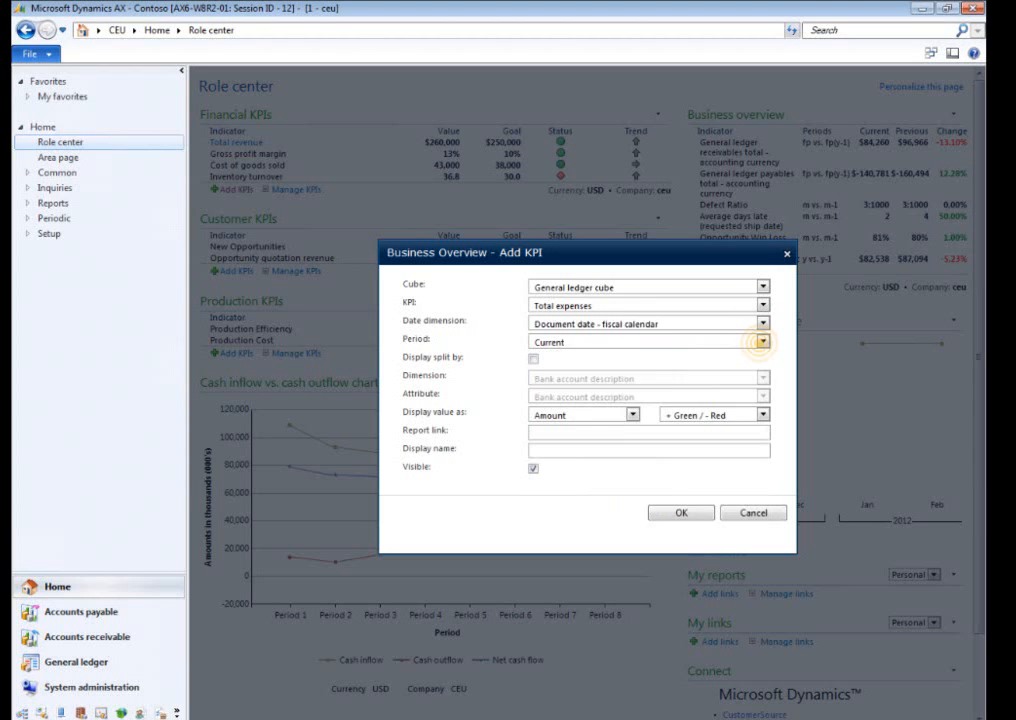
click(763, 341)
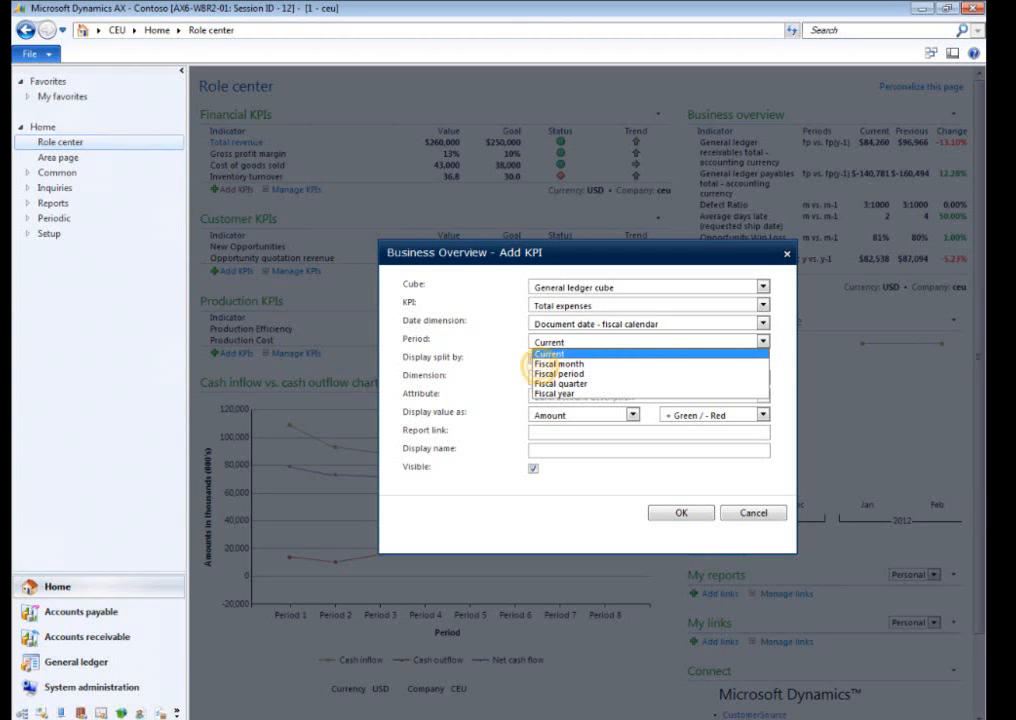
click(585, 361)
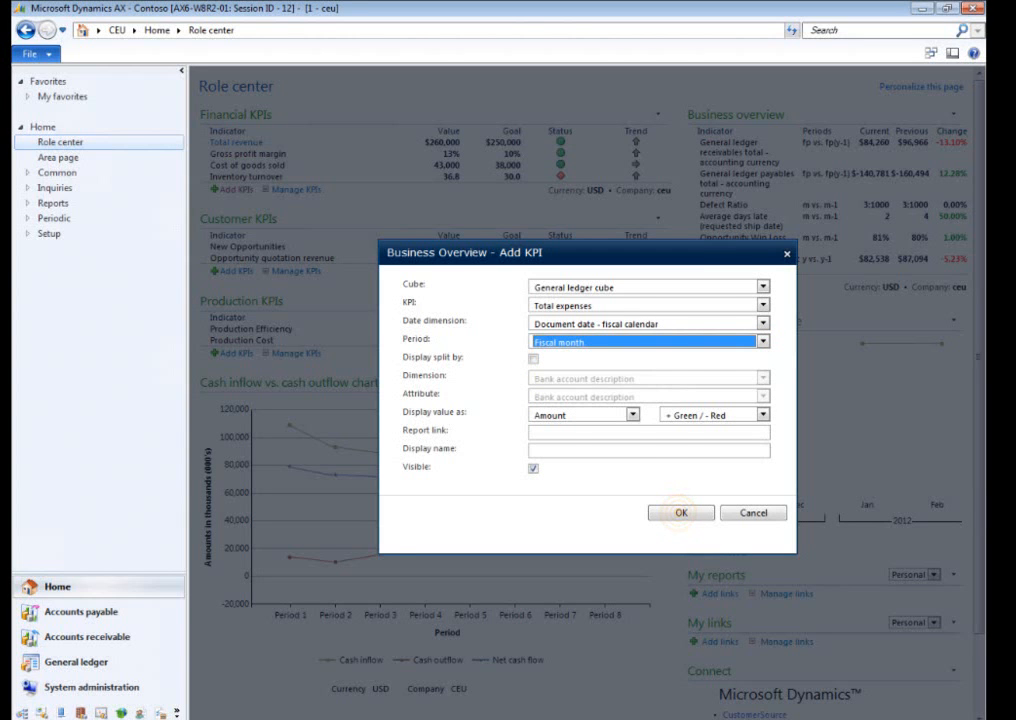
click(681, 512)
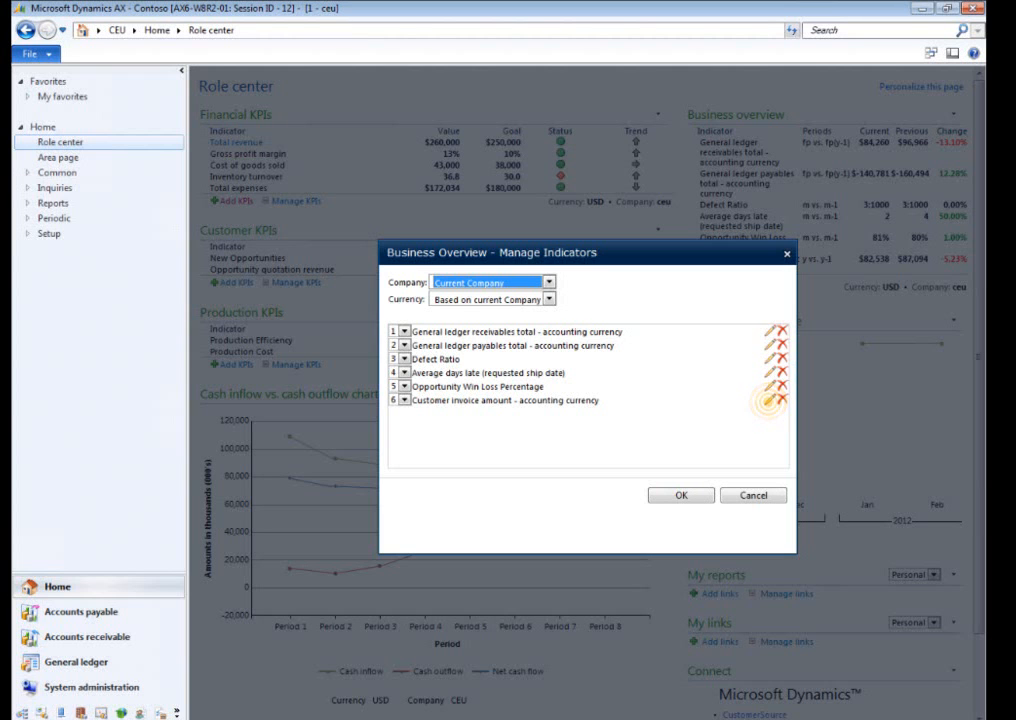
Edit the Customer invoice amount - accounting currency indicator to use the Due date dimension and the period This year vs. last year.
click(768, 402)
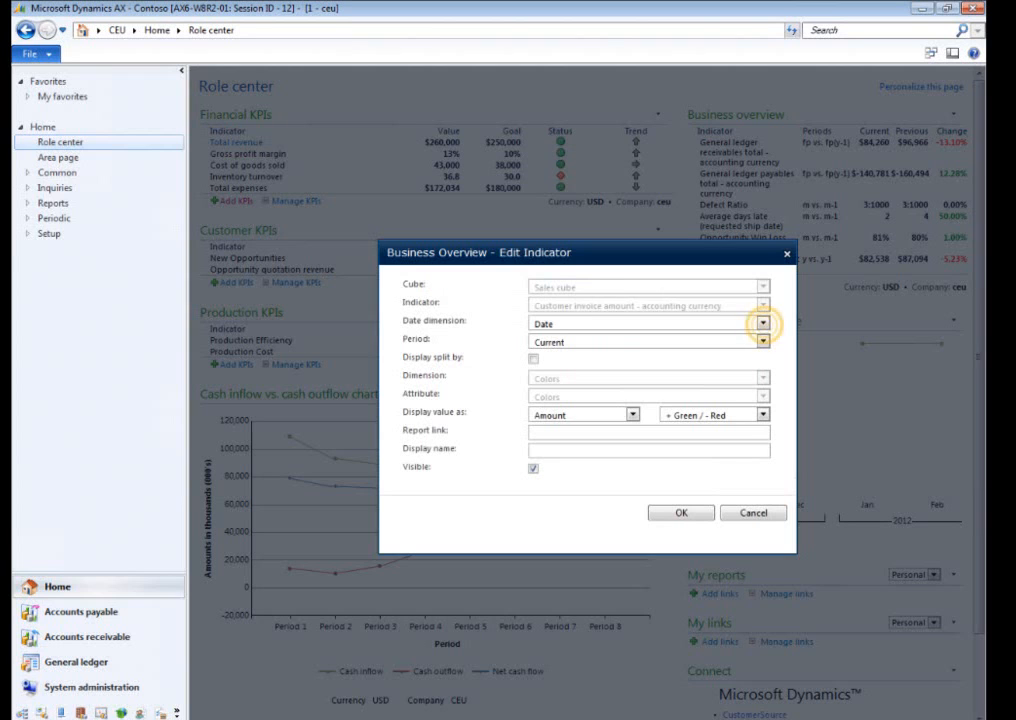
click(762, 323)
click(548, 345)
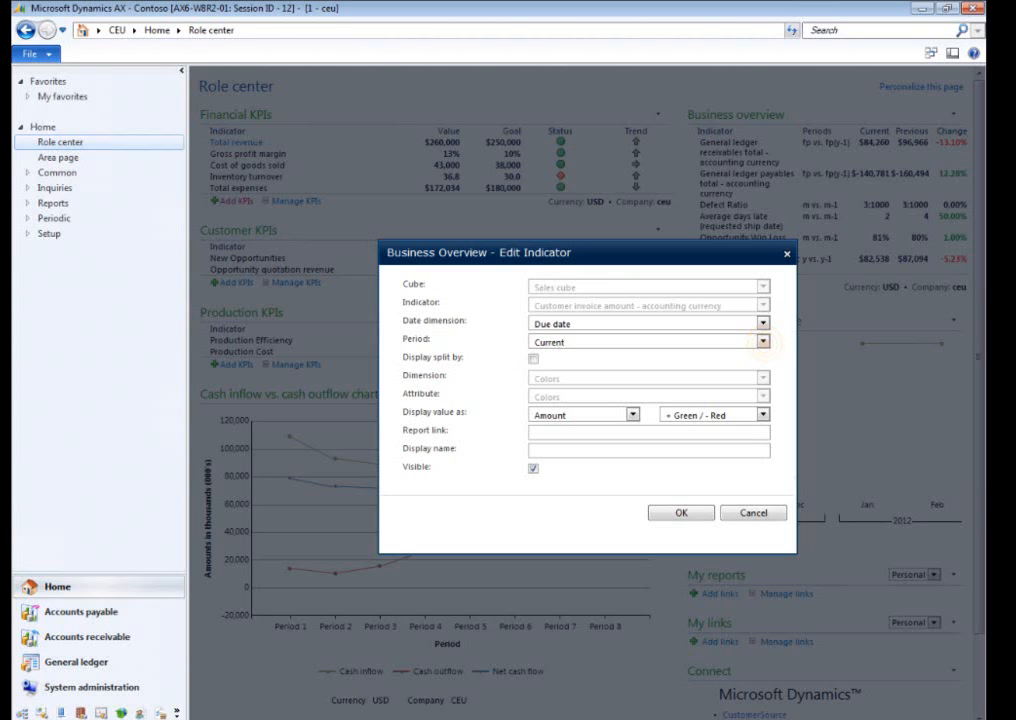
click(762, 342)
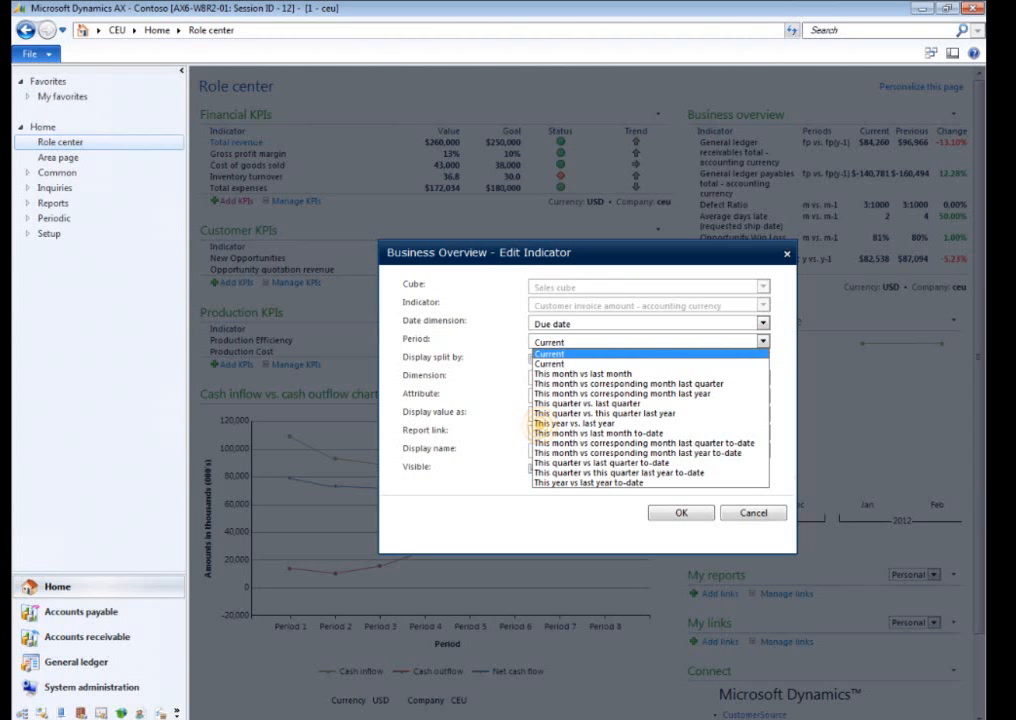
click(545, 423)
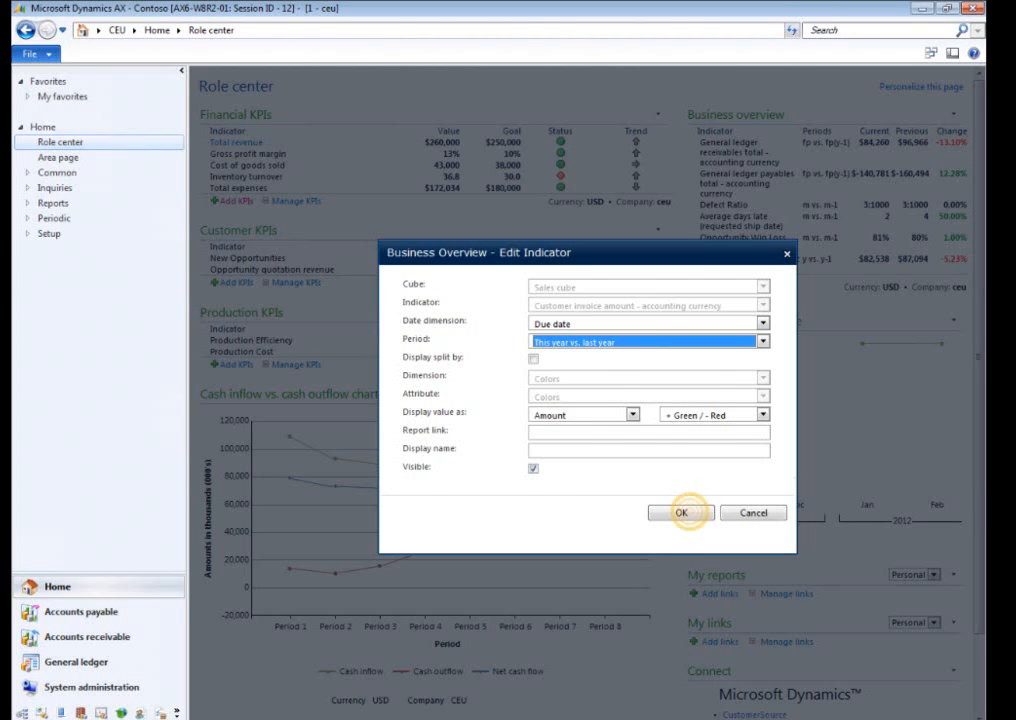
click(681, 512)
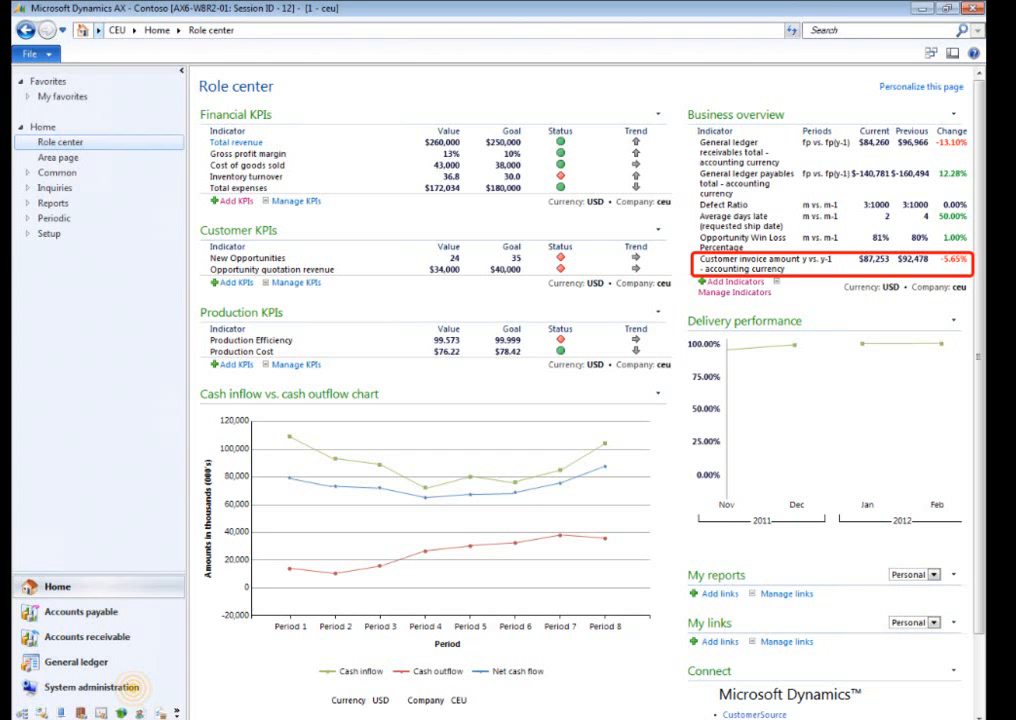
Remove the Admin user from the CEO user profile and return to the list of user profiles.
click(132, 688)
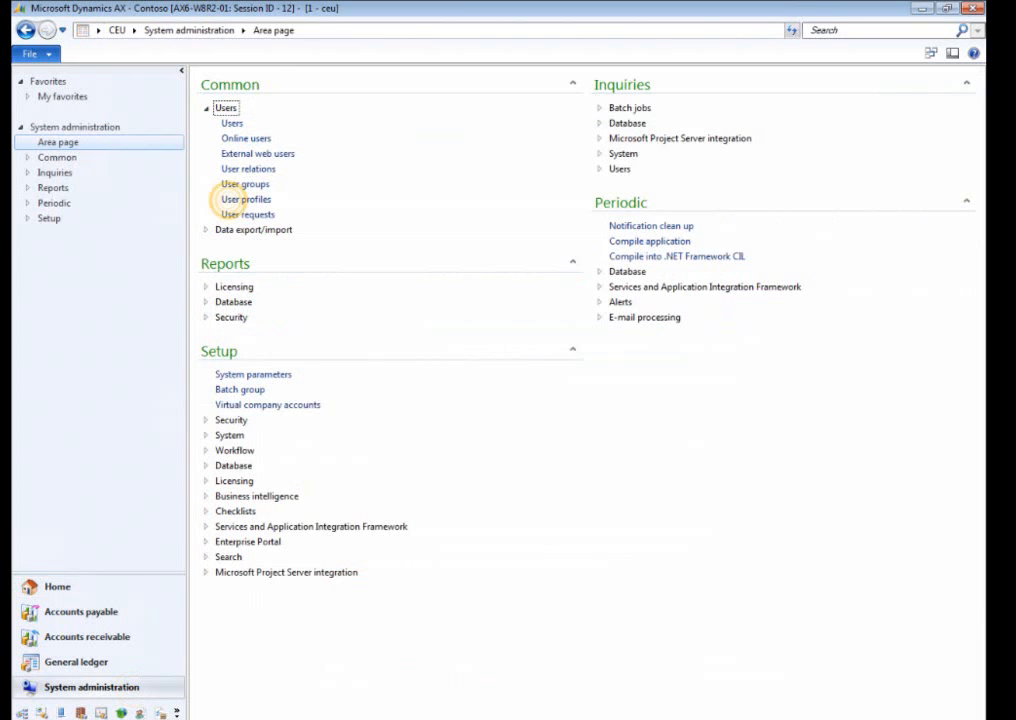
click(232, 199)
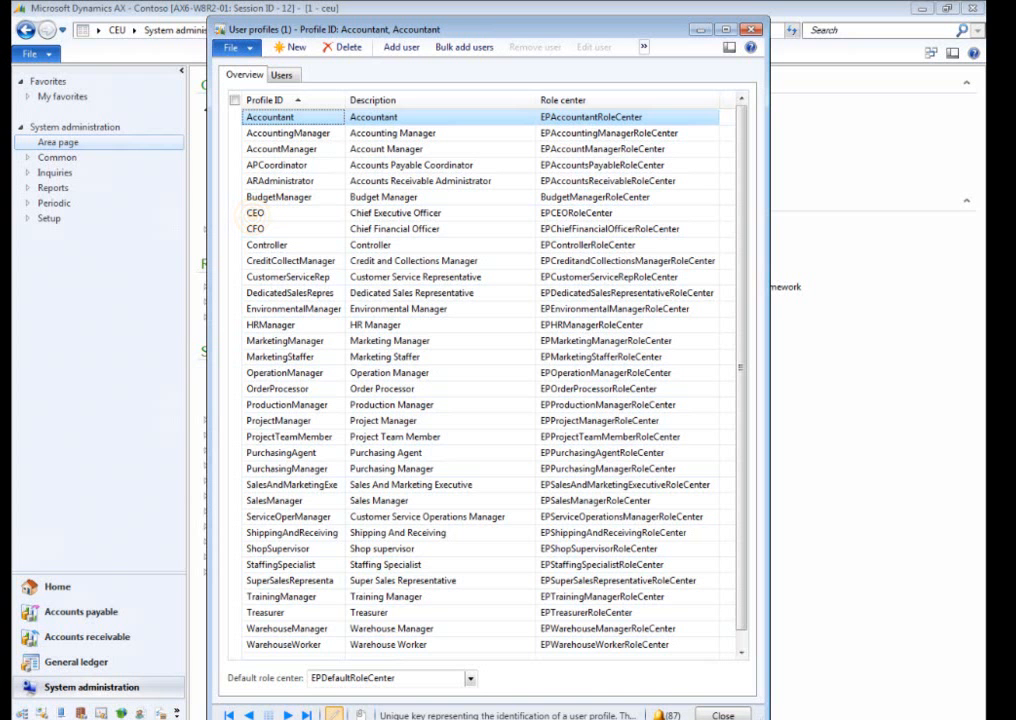
click(255, 213)
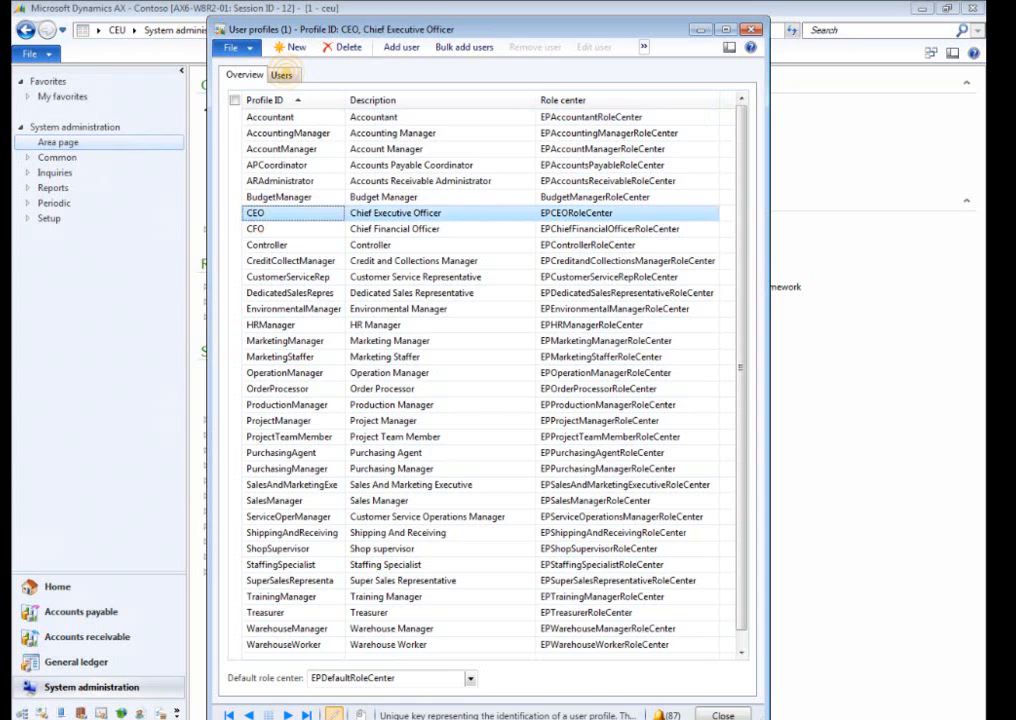
click(281, 74)
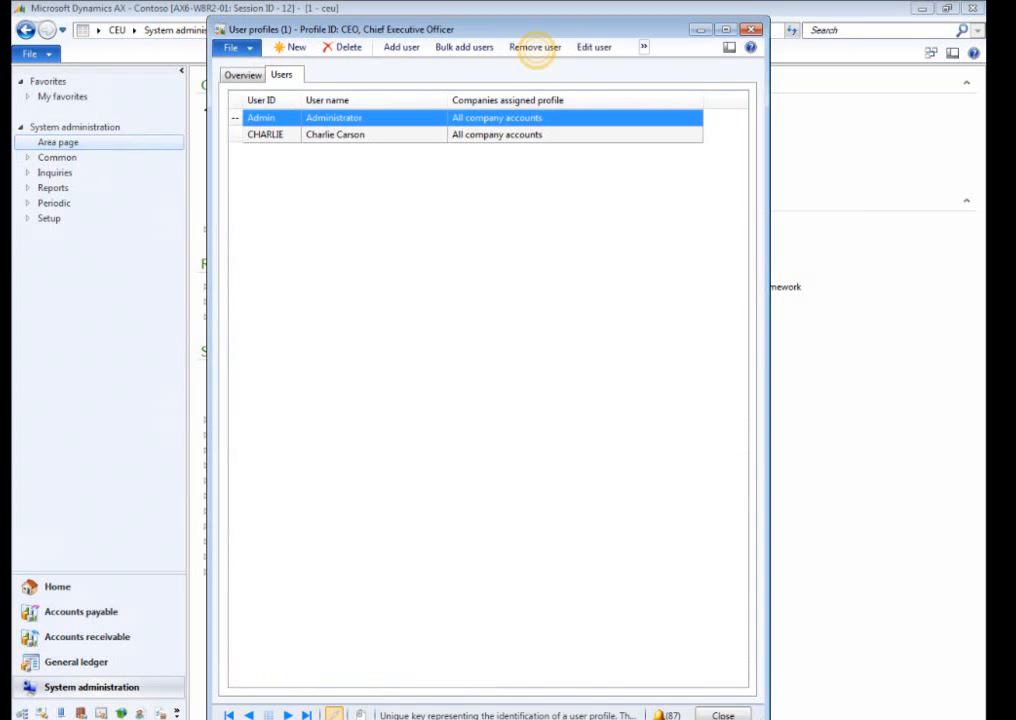
click(535, 47)
click(570, 434)
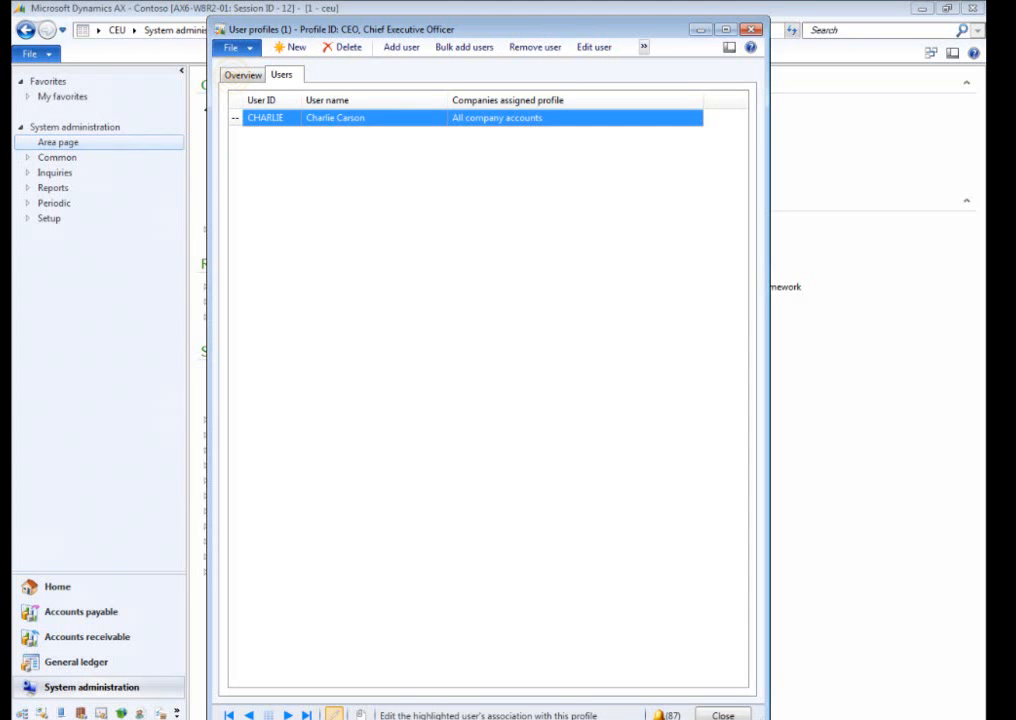
click(243, 75)
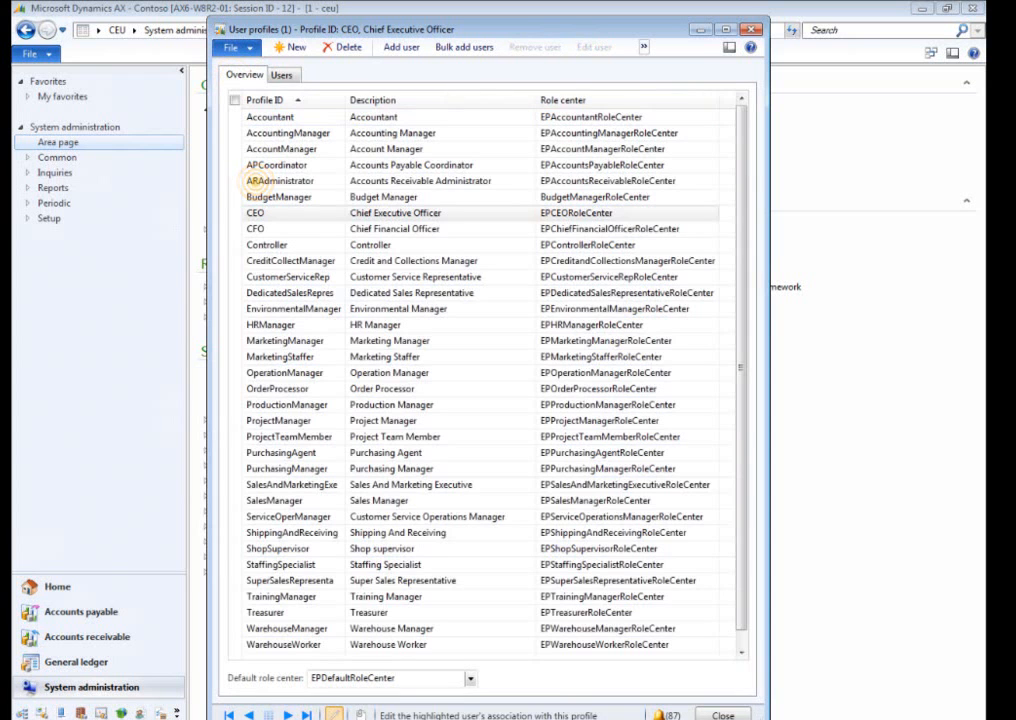
Add the Admin user to the ARAdministrator user profile for all company accounts and close the user profiles form.
click(255, 181)
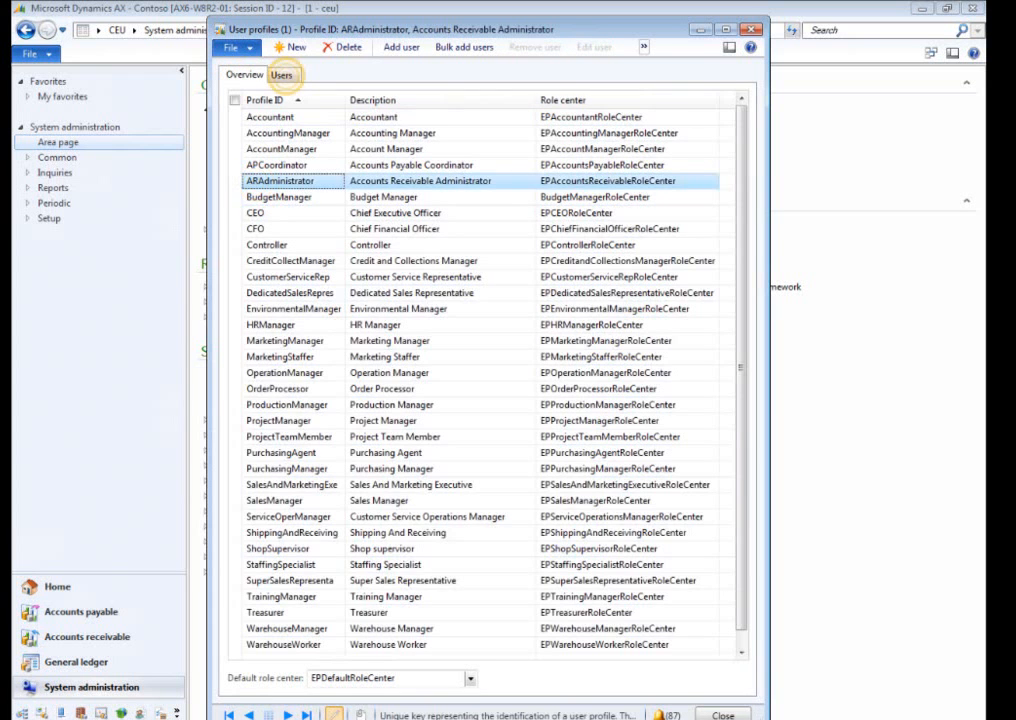
click(282, 74)
click(401, 47)
click(556, 253)
click(360, 288)
click(440, 532)
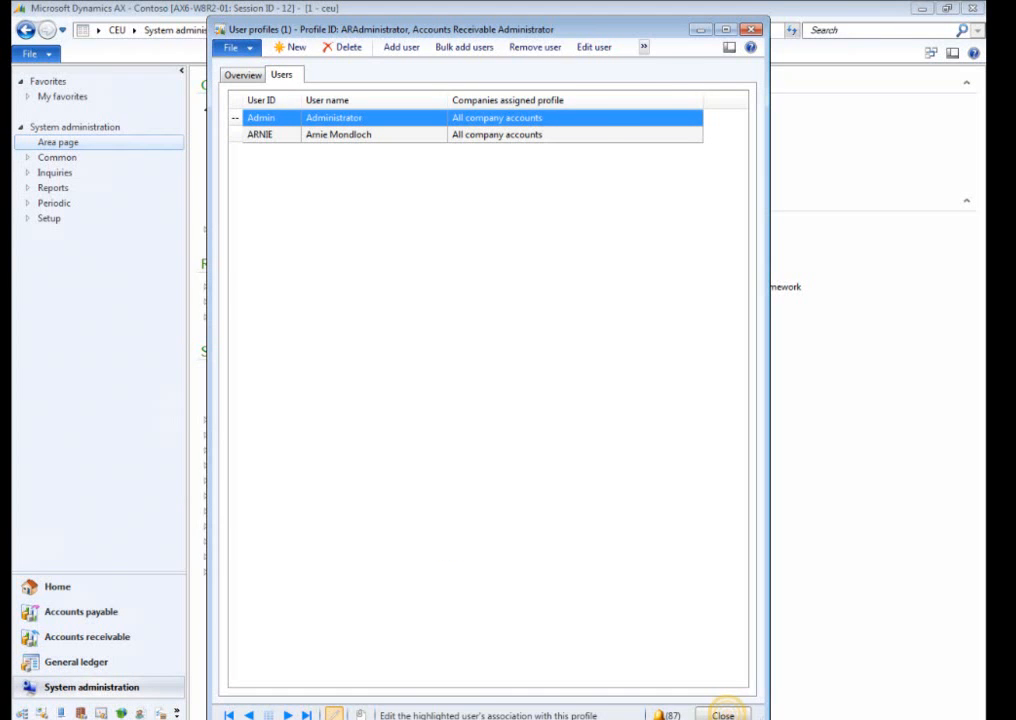
click(723, 715)
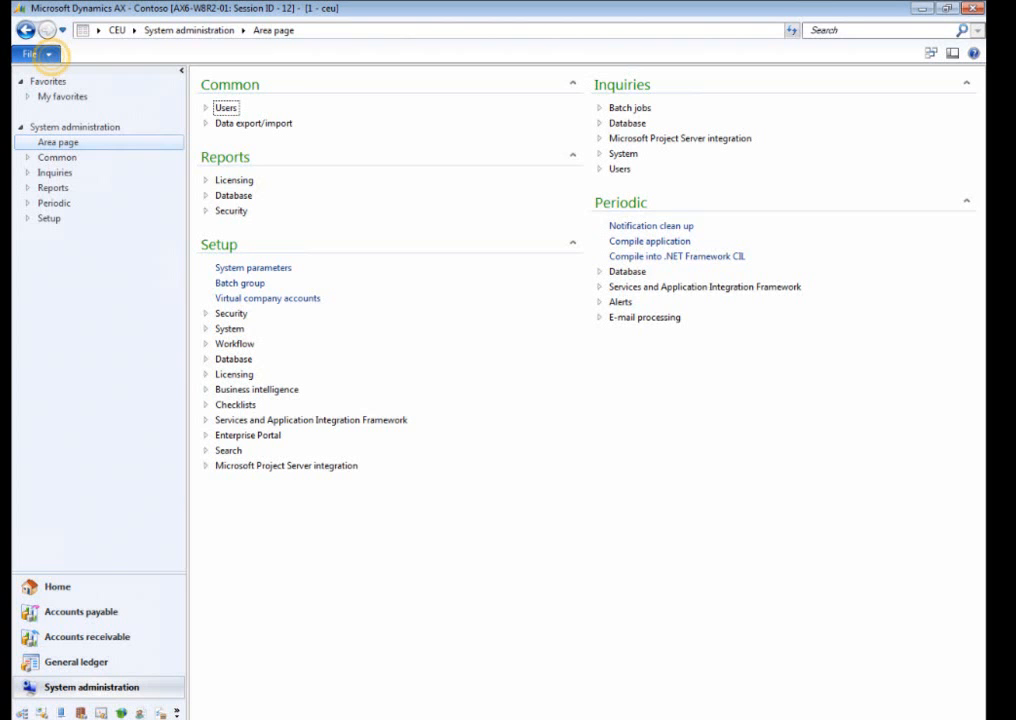
Start the SQL Server Analysis Services project wizard and choose the Configure action.
click(44, 54)
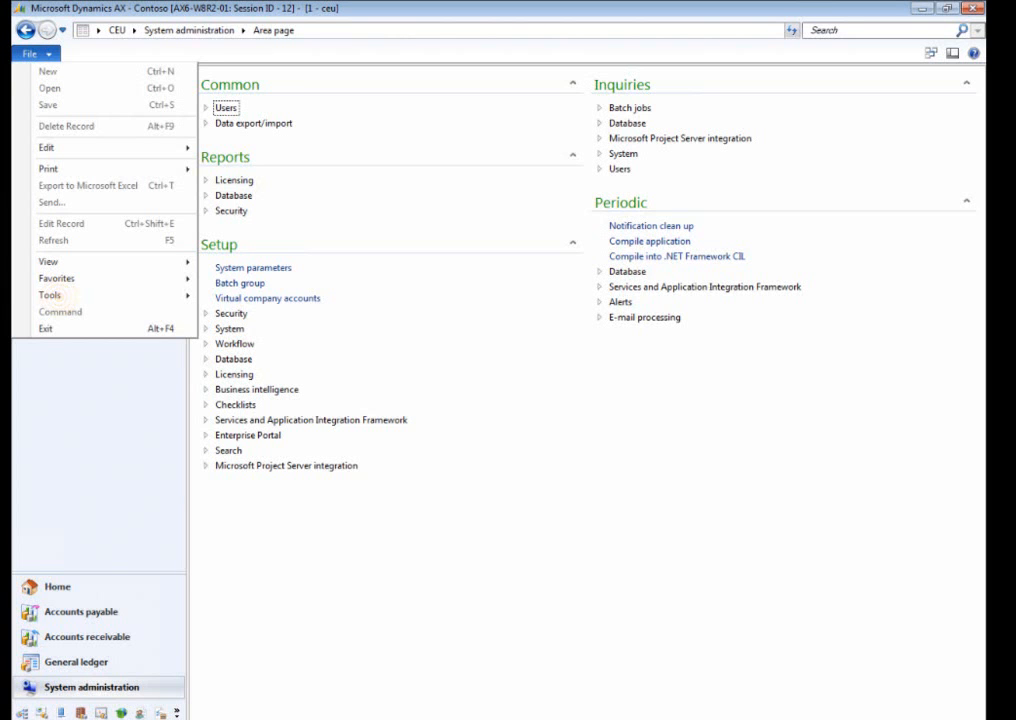
mouse_move(61, 295)
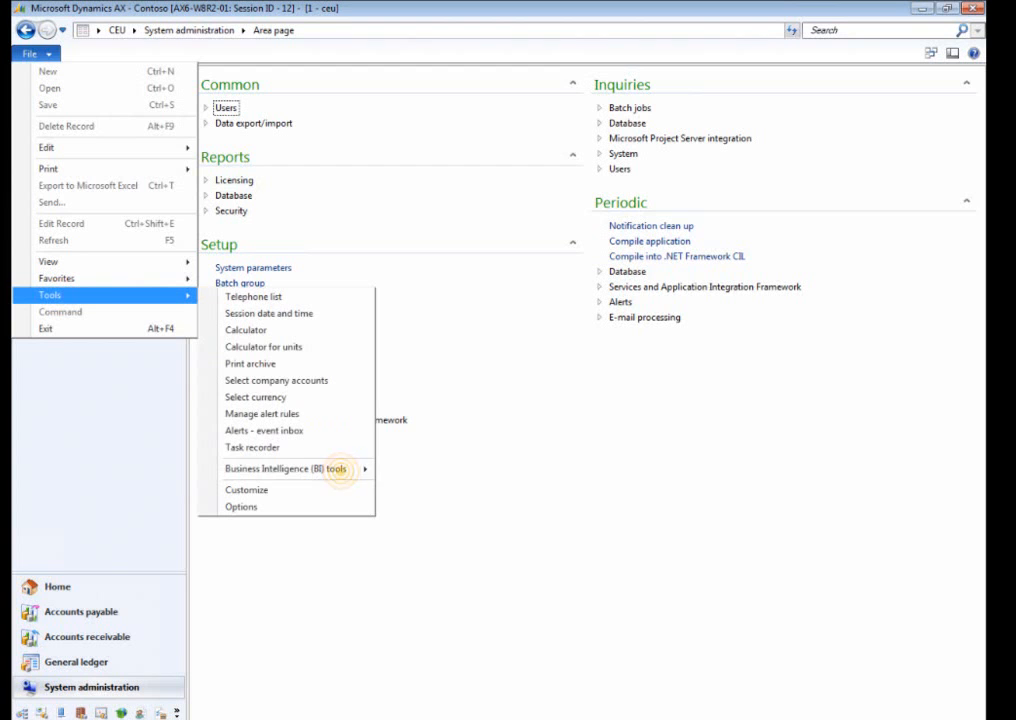
mouse_move(340, 469)
click(477, 537)
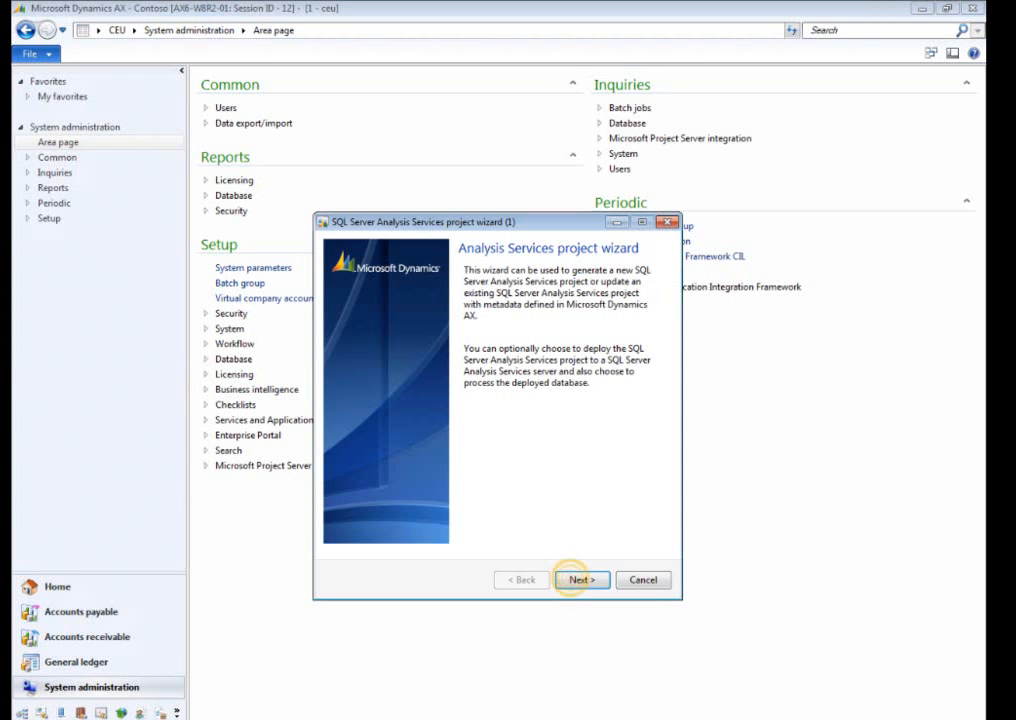
click(576, 579)
click(339, 362)
click(580, 579)
Use the existing Dynamics AX project and apply the Microsoft Dynamics AX configuration to it.
click(580, 579)
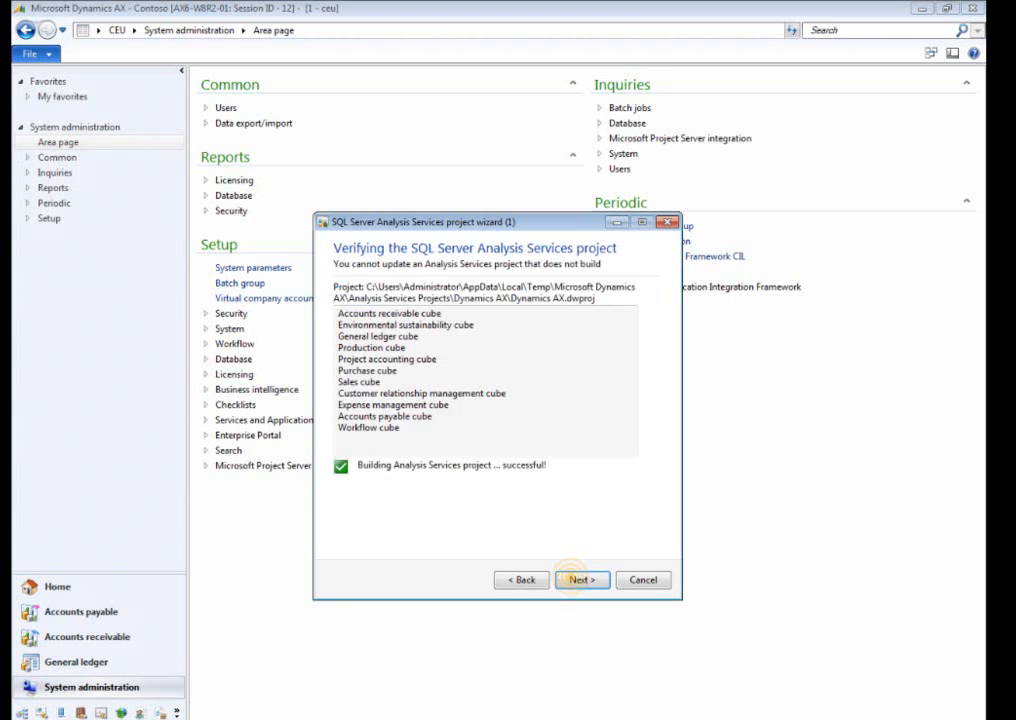
click(578, 579)
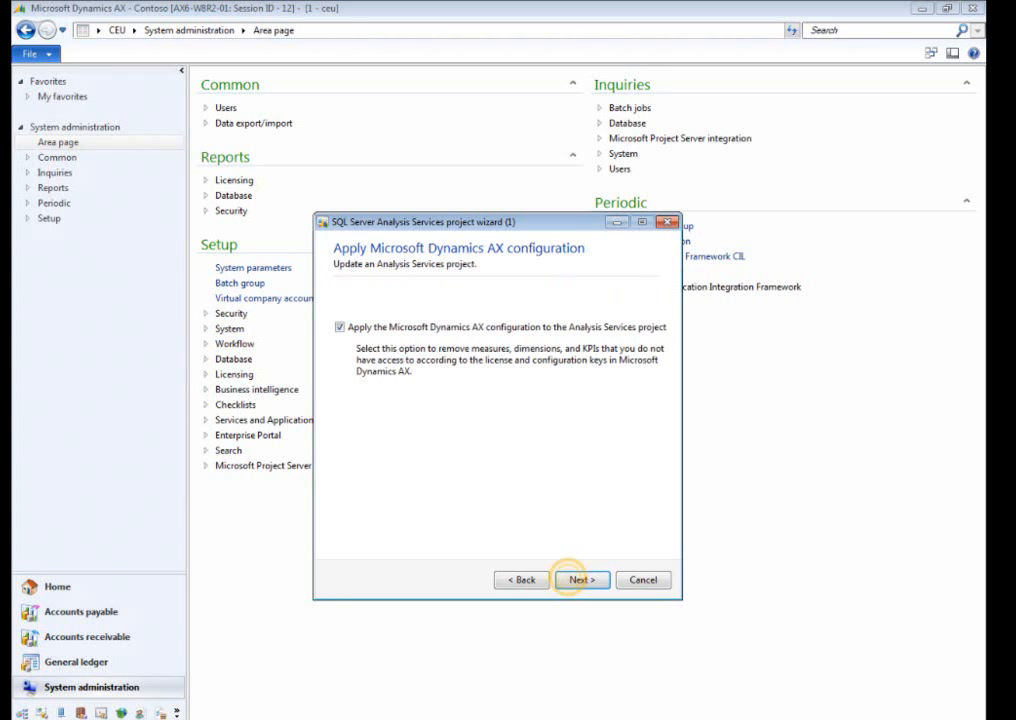
click(568, 579)
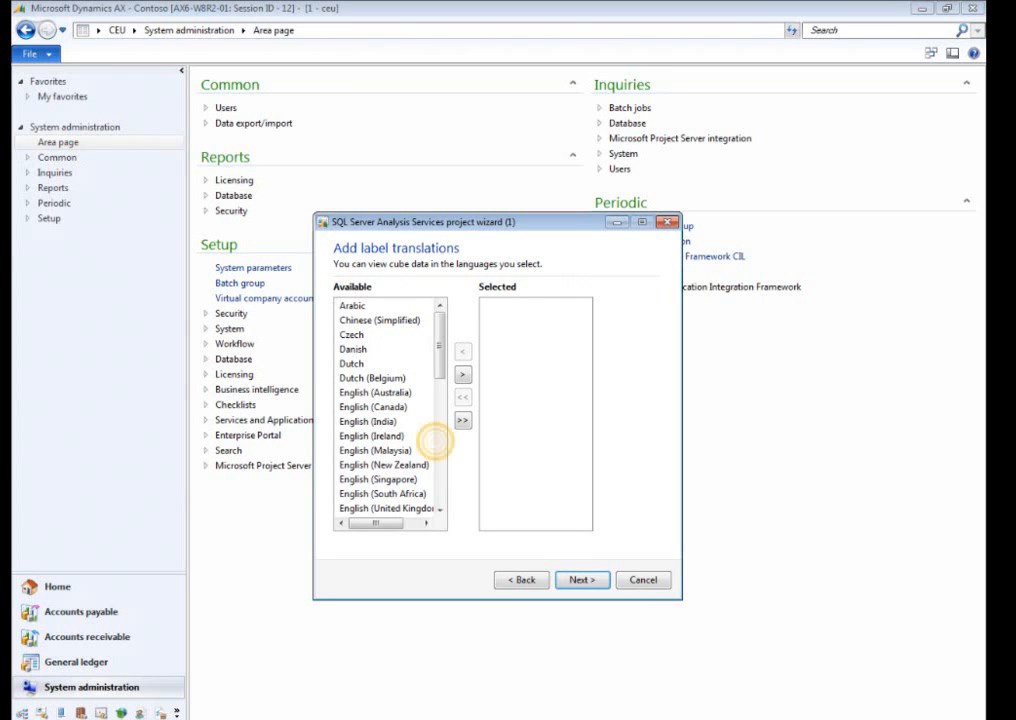
Add Spanish (Mexico) to the label translations of the Analysis Services project.
scroll(435, 435, down, 10)
click(345, 450)
click(462, 374)
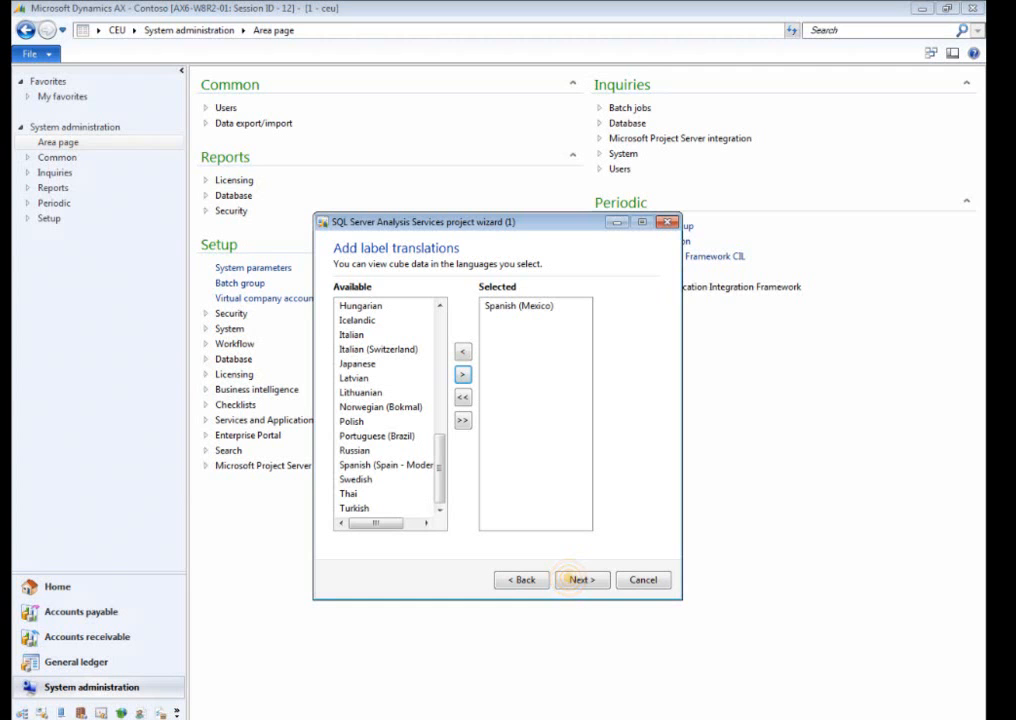
click(581, 580)
Deploy and process the configured project, continue past the validation warnings, and finish the wizard.
click(581, 580)
click(581, 580)
click(553, 444)
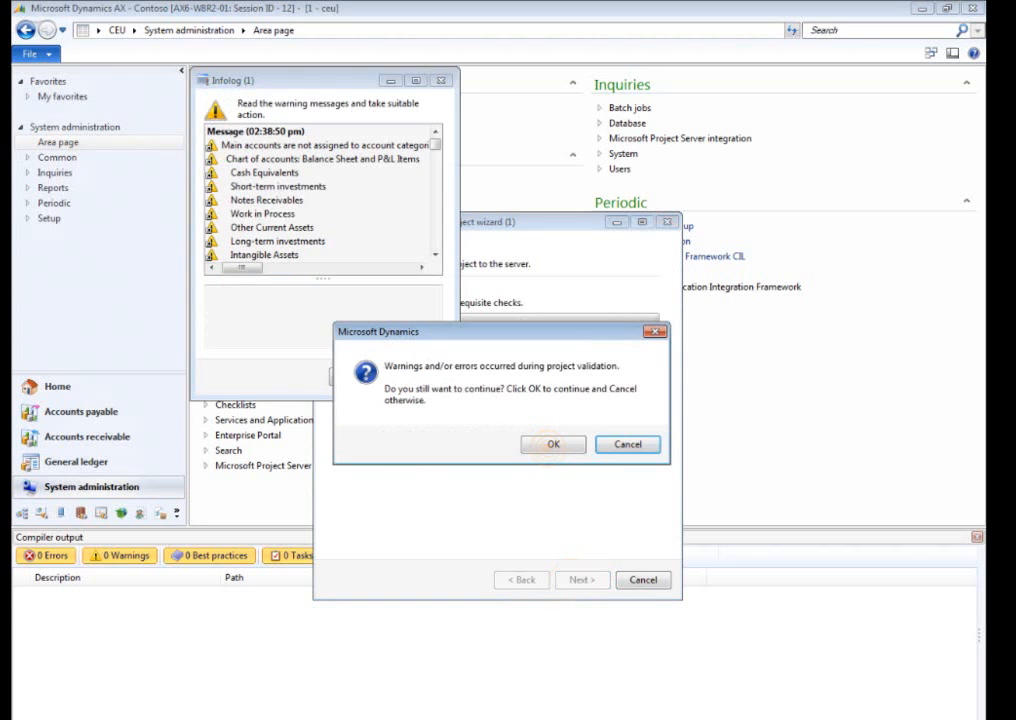
click(420, 376)
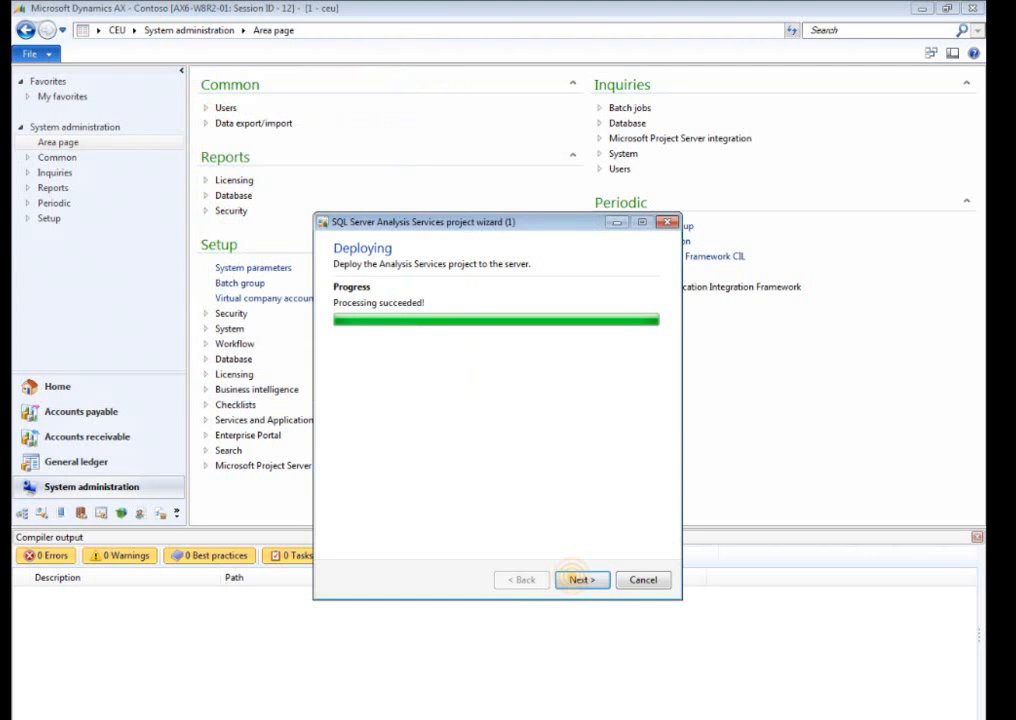
click(579, 579)
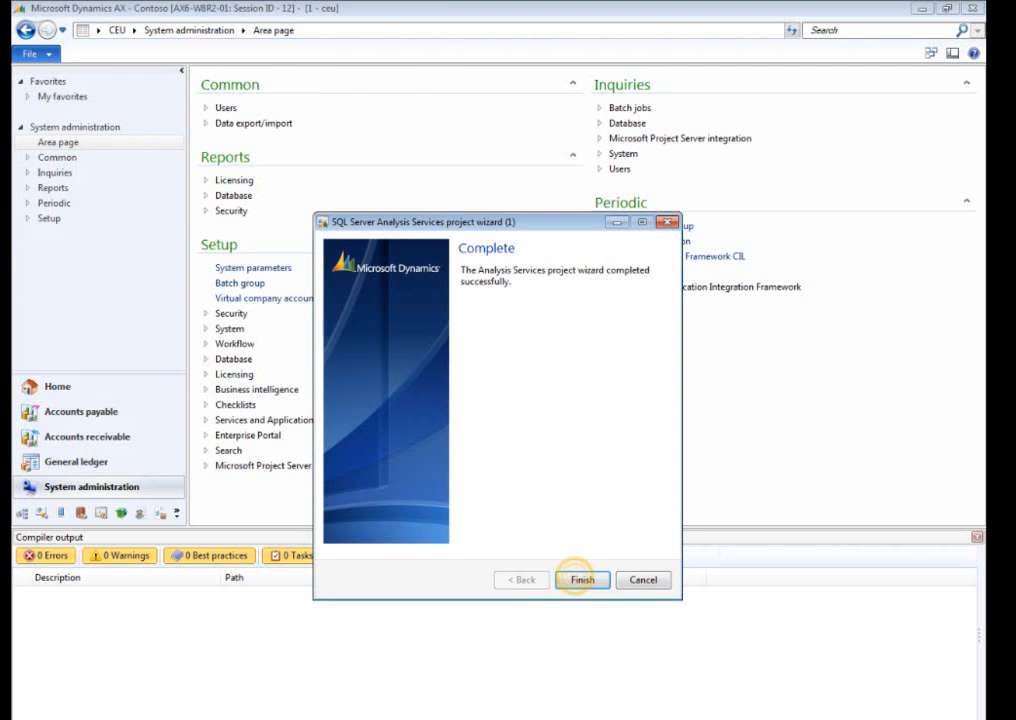
click(579, 579)
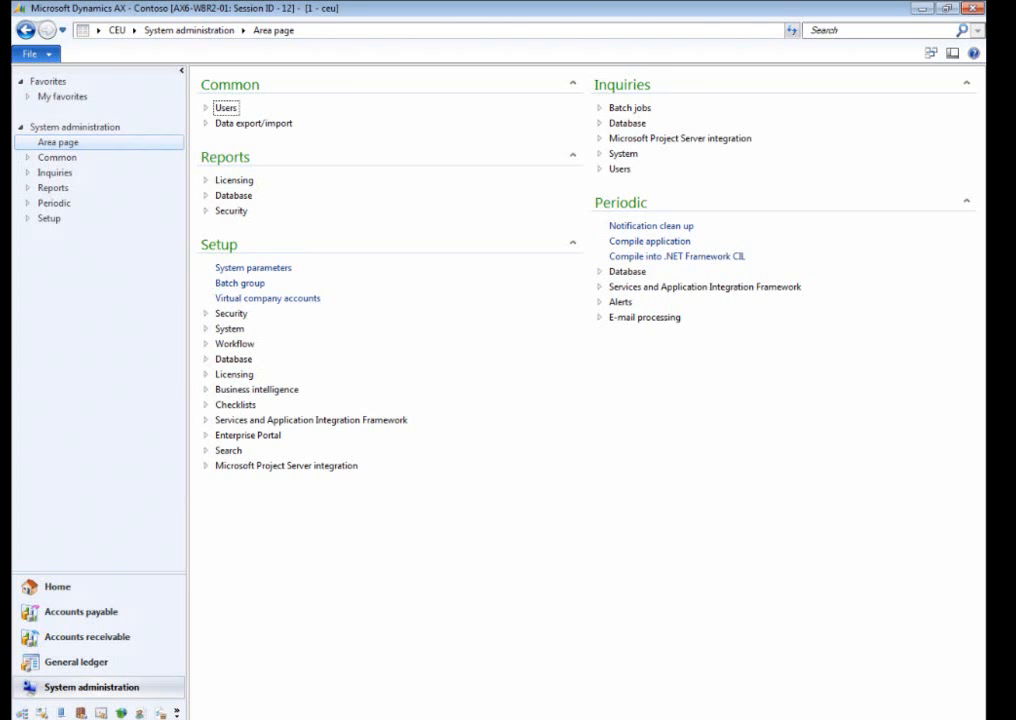
Restart the SQL Server Analysis Services project wizard and choose the Update action.
click(32, 52)
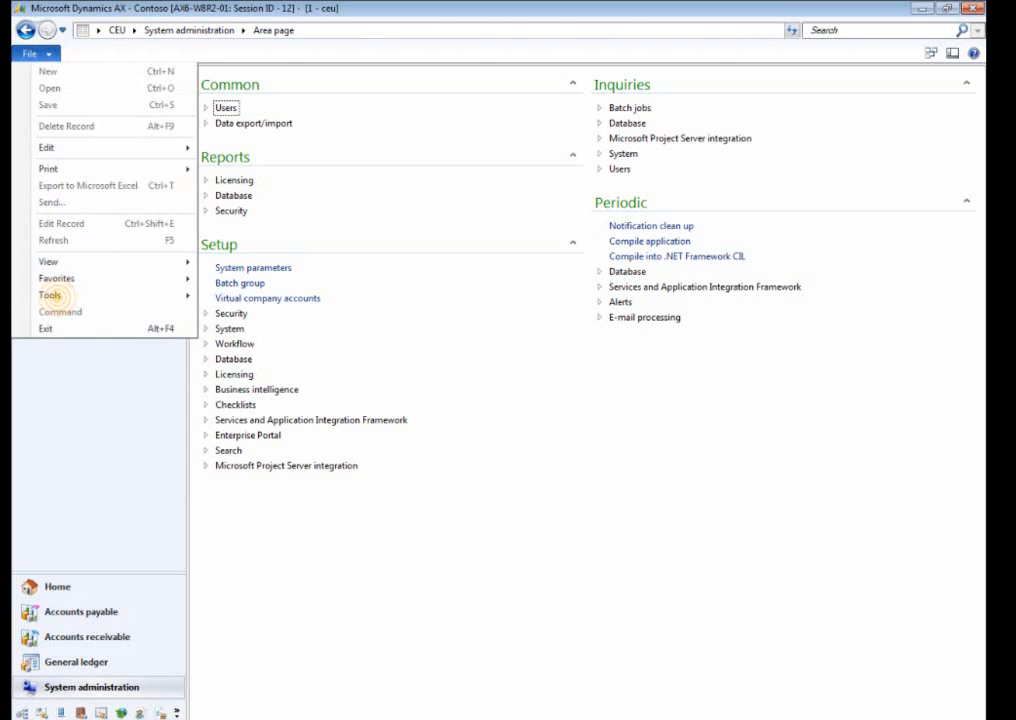
mouse_move(49, 295)
mouse_move(295, 470)
click(480, 538)
click(574, 576)
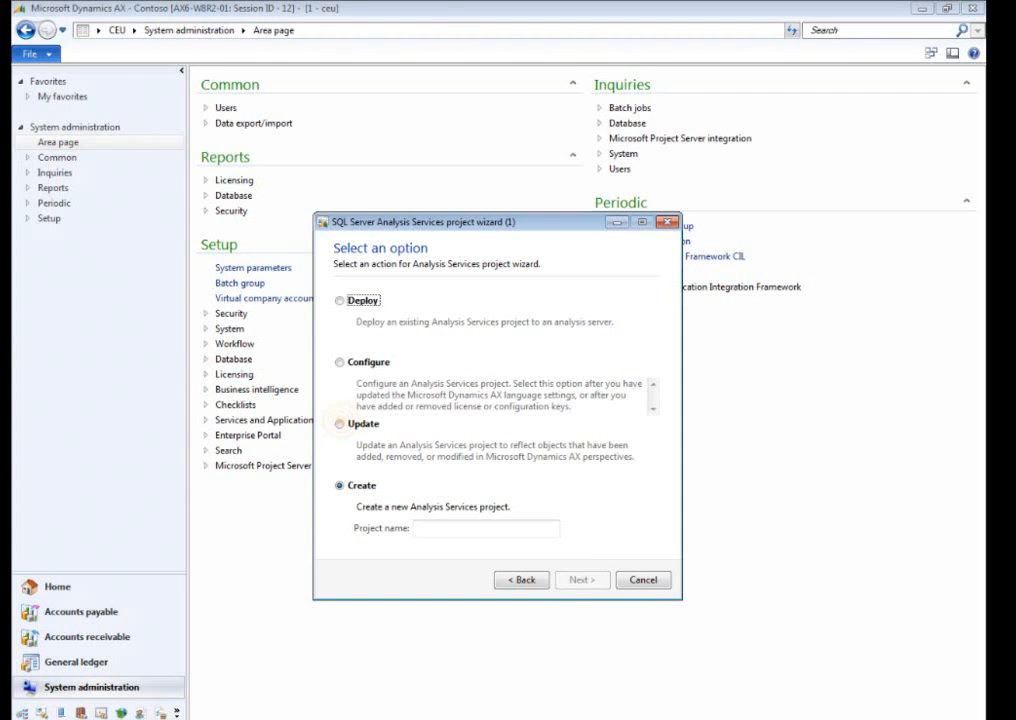
click(339, 424)
click(576, 579)
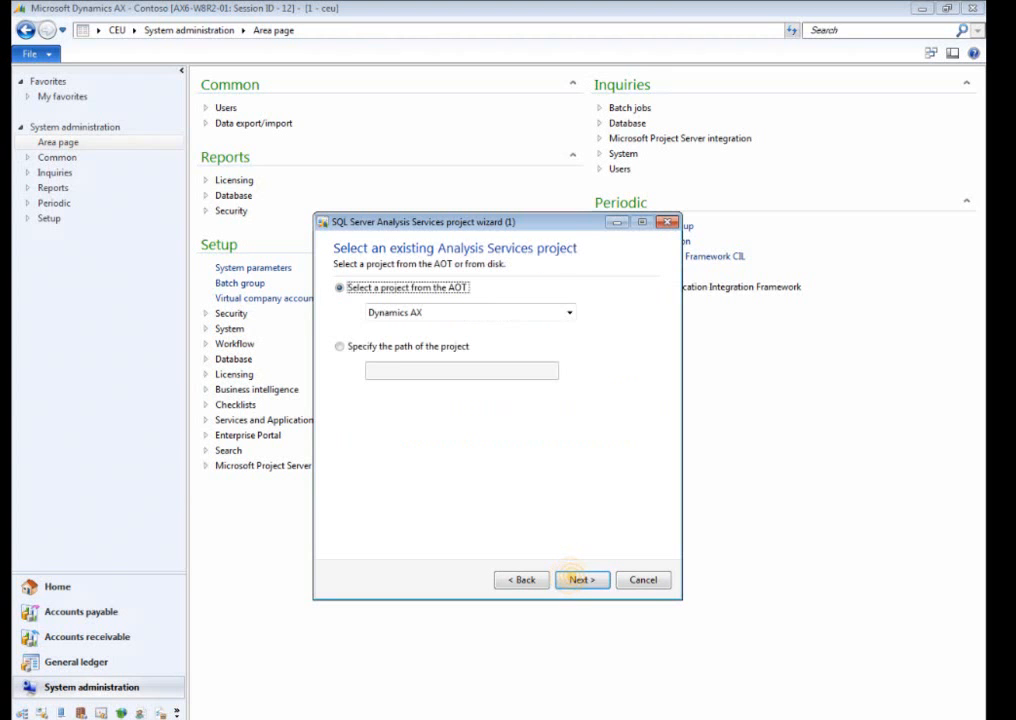
Use the Dynamics AX project from the AOT and proceed past its verification to the dimension selection.
click(576, 579)
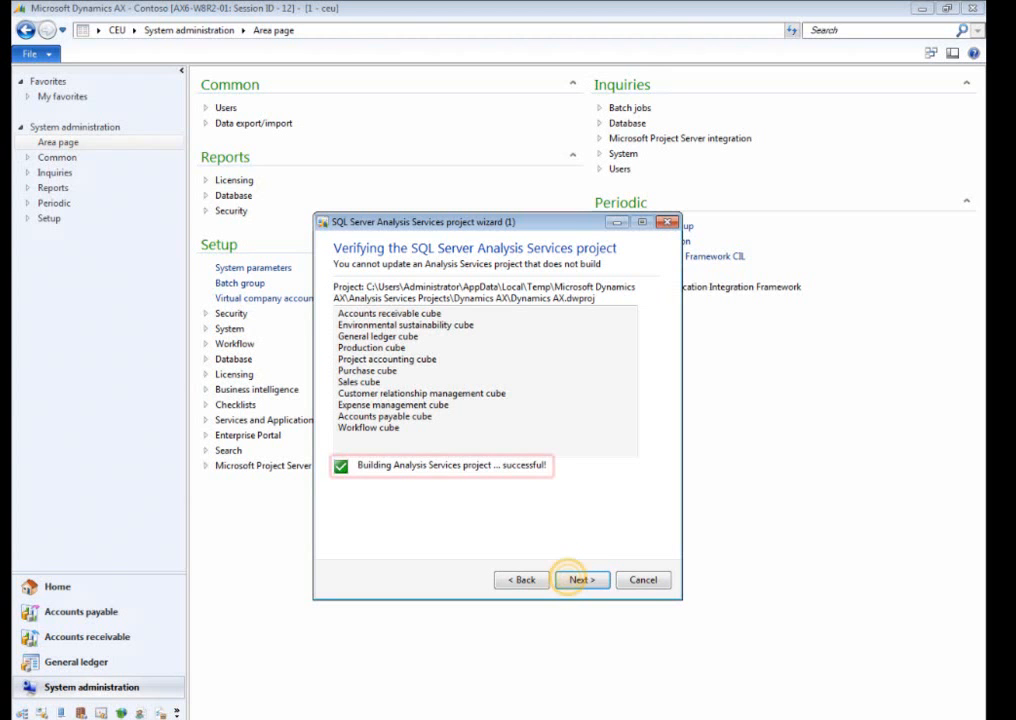
click(576, 579)
click(576, 579)
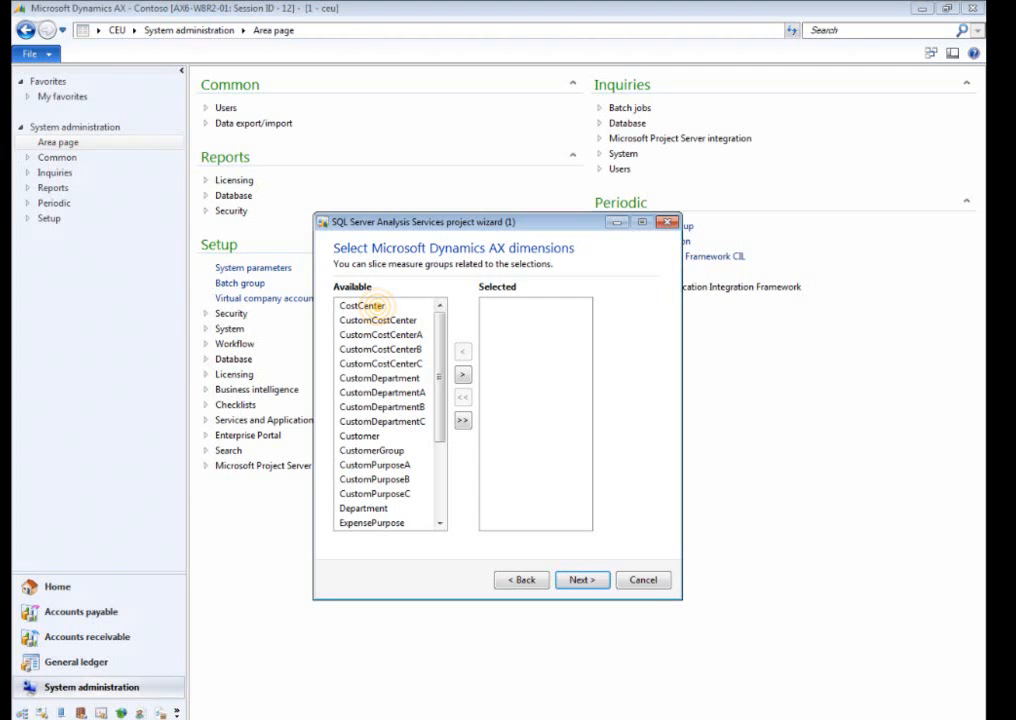
Add the CostCenter, Department and Purpose dimensions to the Analysis Services project.
click(370, 305)
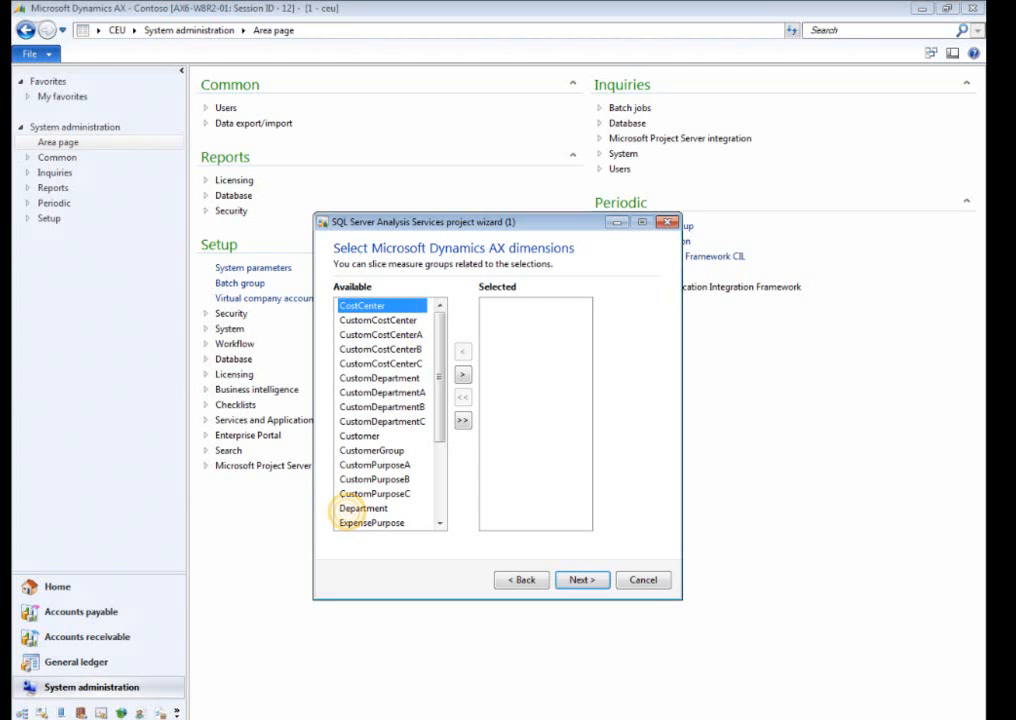
ctrl+click(350, 508)
scroll(438, 465, down, 3)
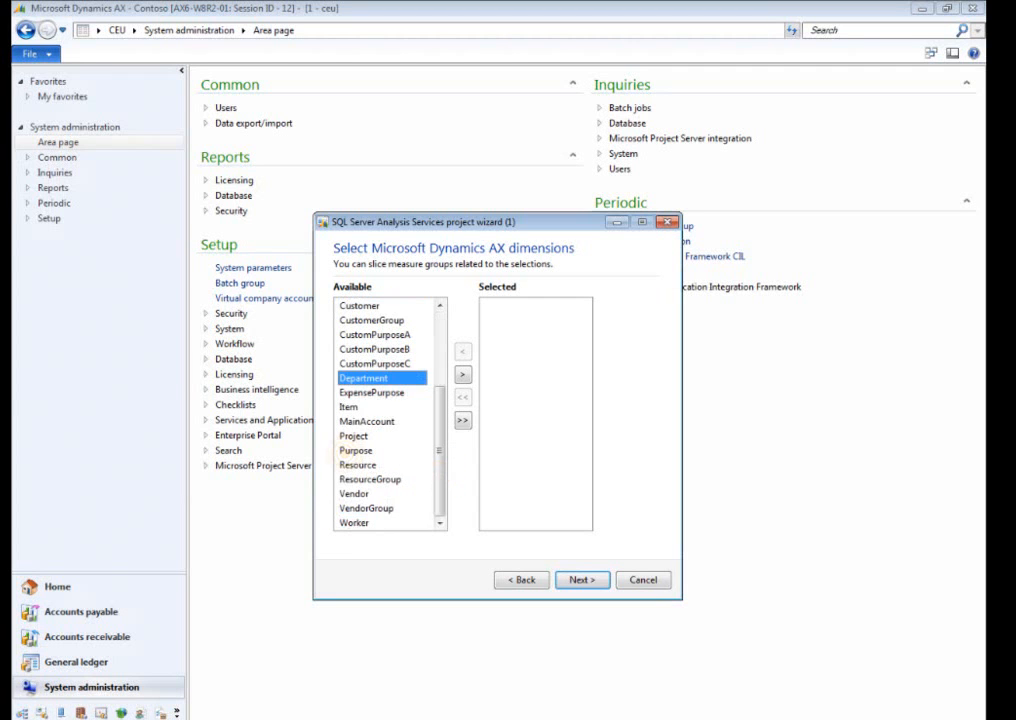
ctrl+click(352, 450)
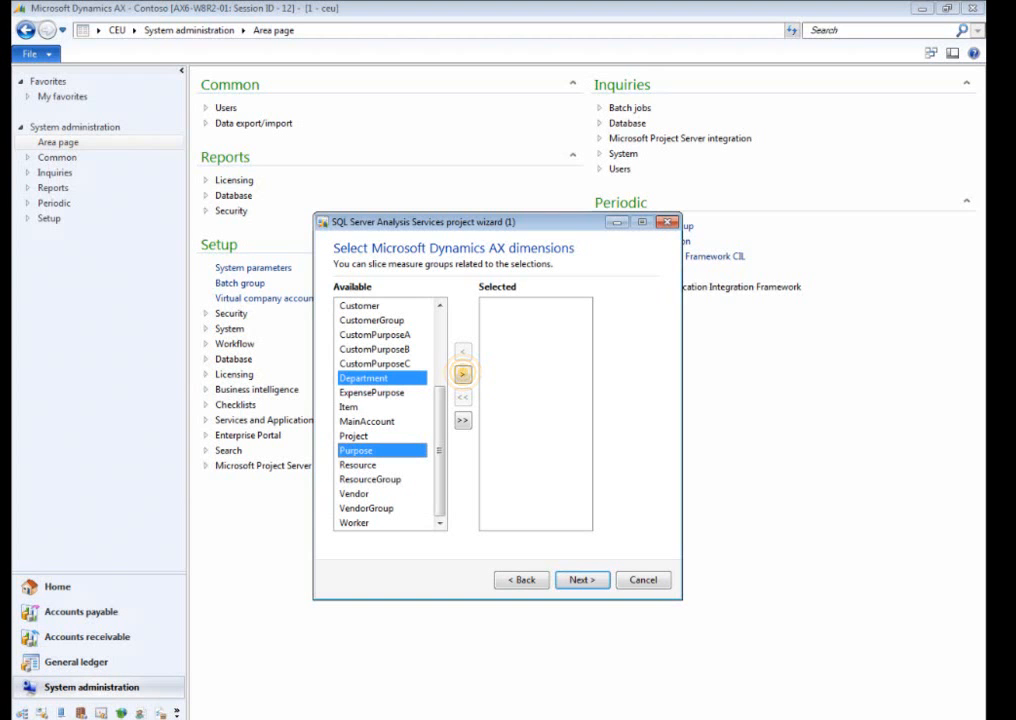
click(462, 374)
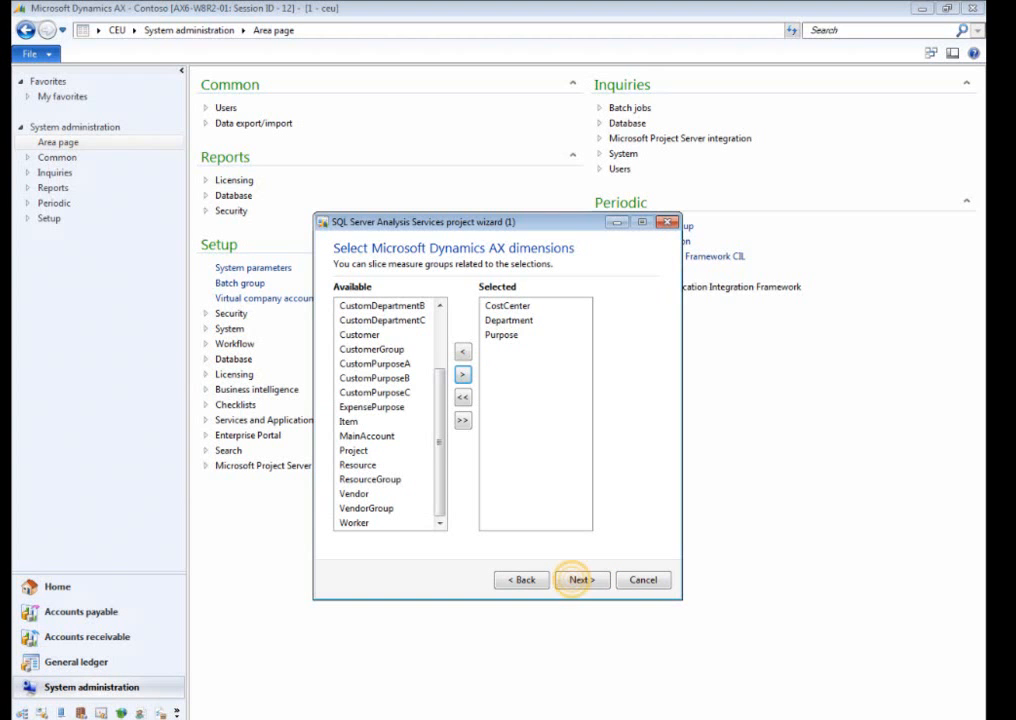
click(578, 579)
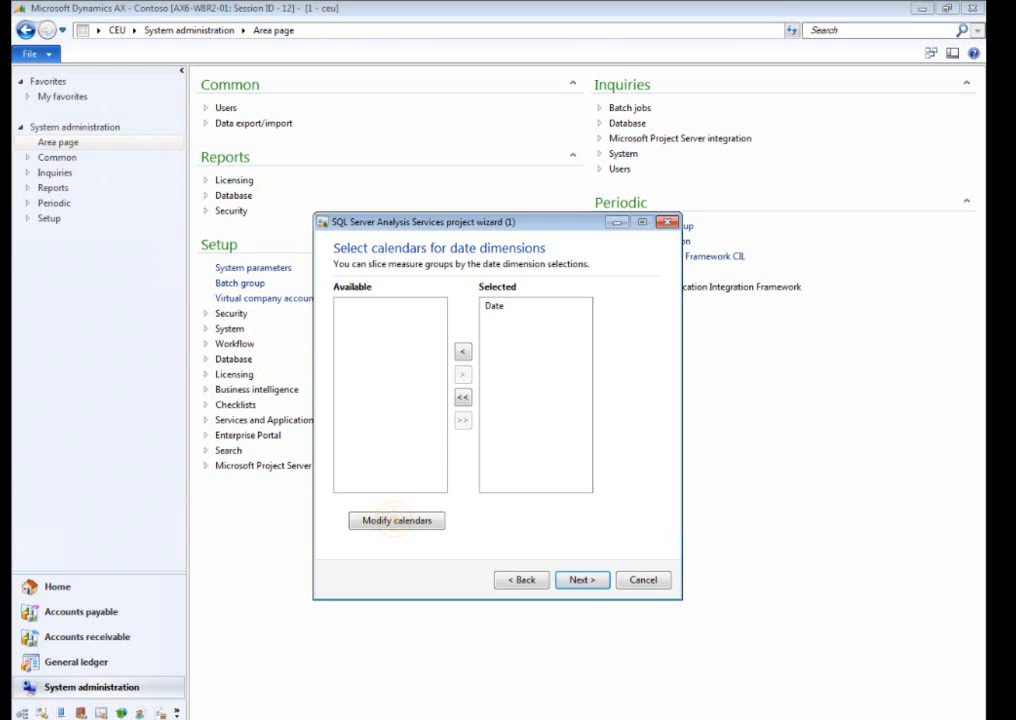
Create a calendar with the name and BI dimension label Sales Calendar, running from 1/1/2000 to 12/31/2015.
click(396, 521)
click(274, 97)
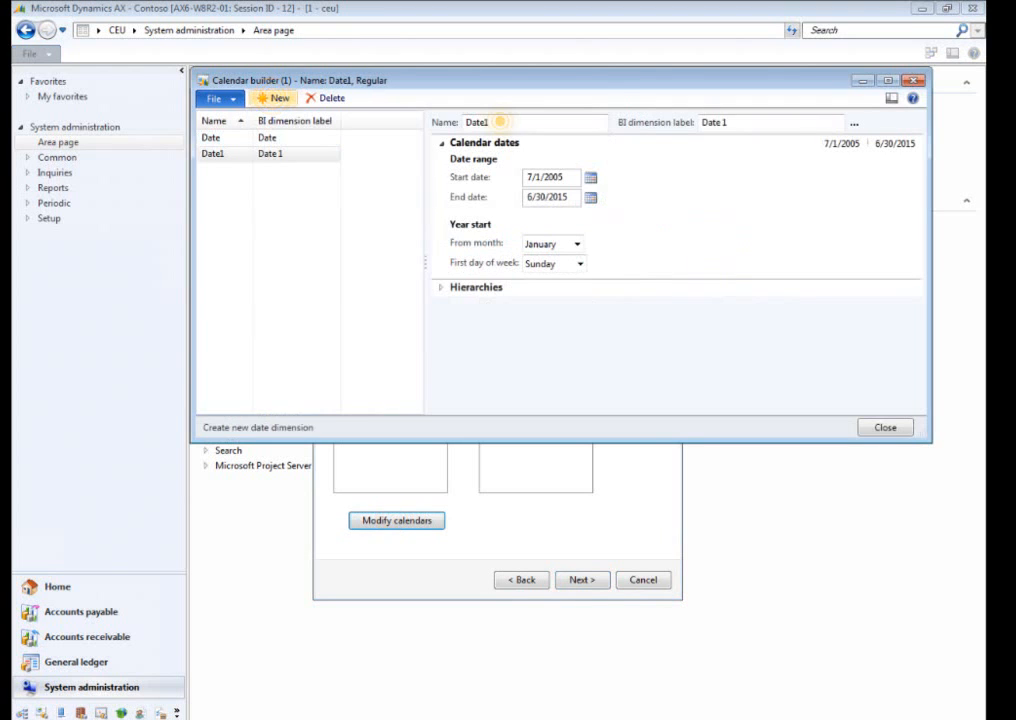
text(Sales Calendar)
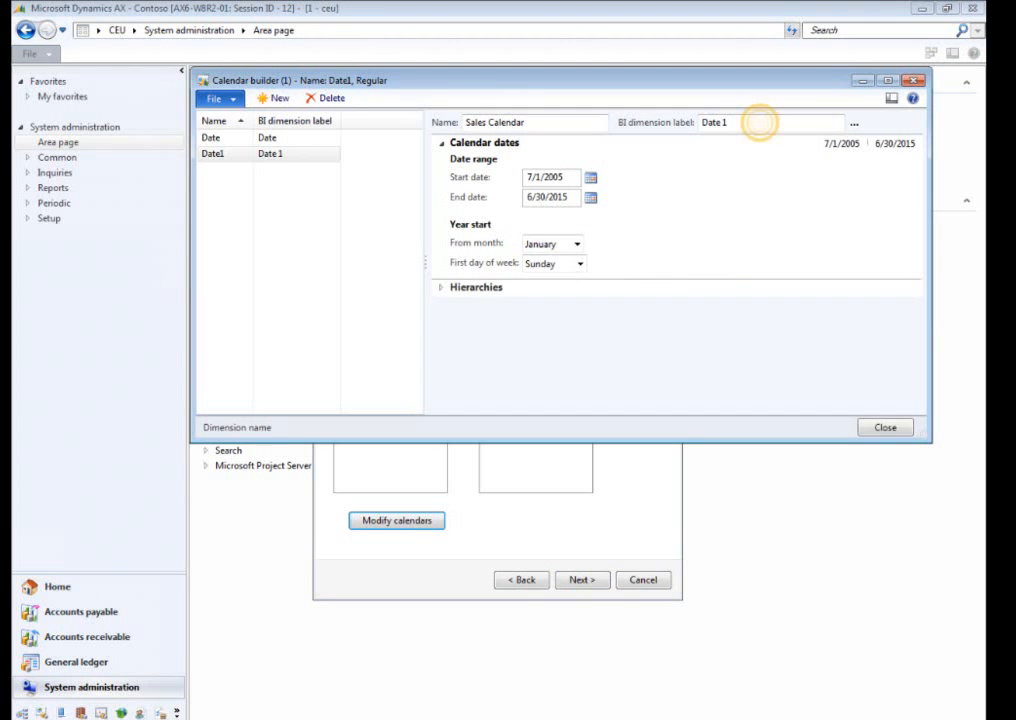
click(755, 121)
text(1/1/2000)
key(Tab)
text(12/31/2015)
Set the Sales Calendar's year to start in April, save it, and close the calendar builder.
click(575, 243)
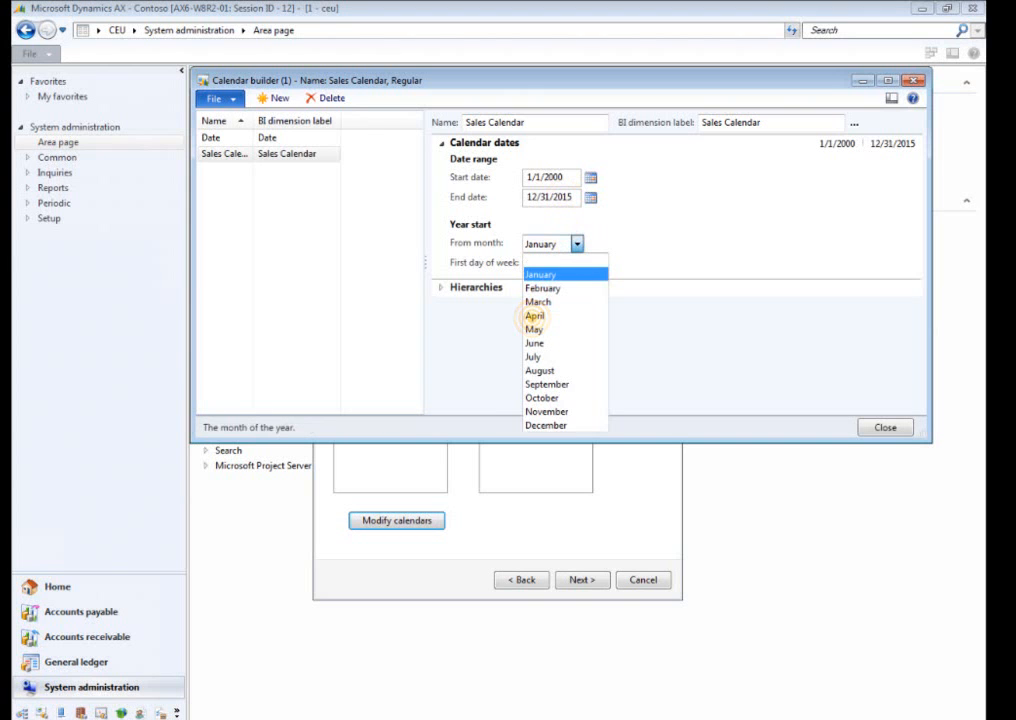
click(533, 315)
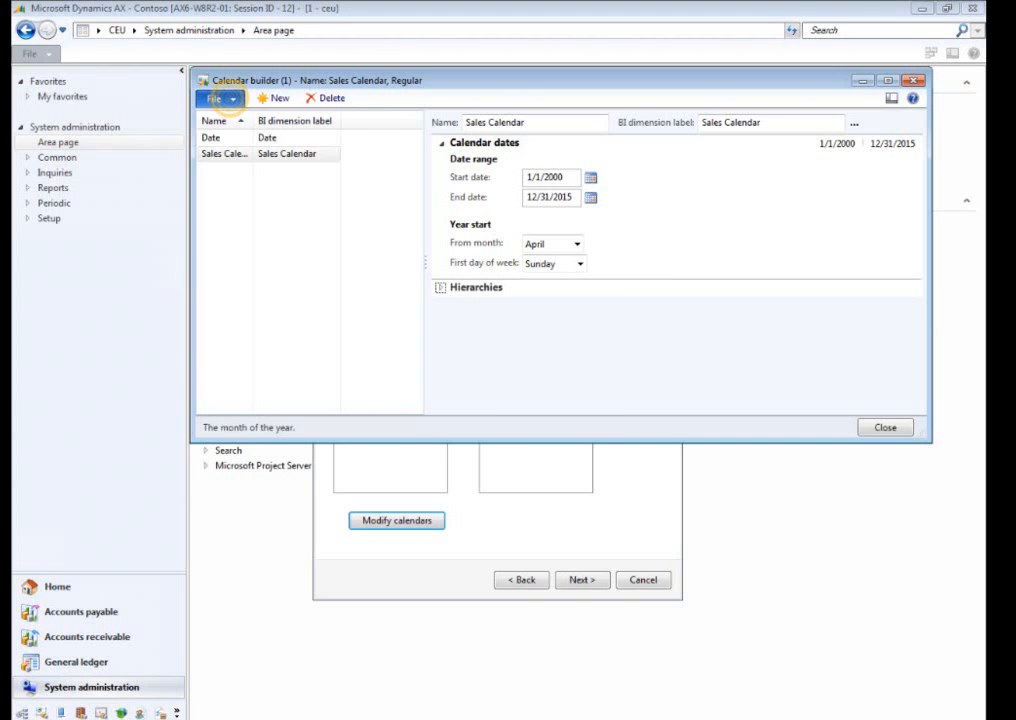
click(220, 98)
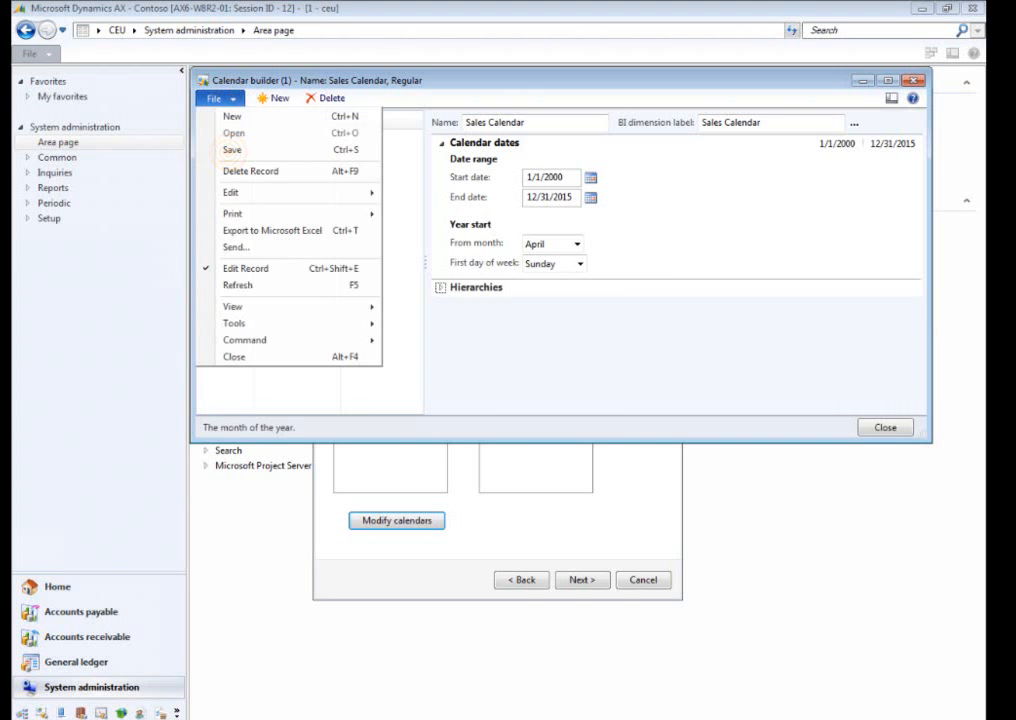
click(232, 149)
click(885, 427)
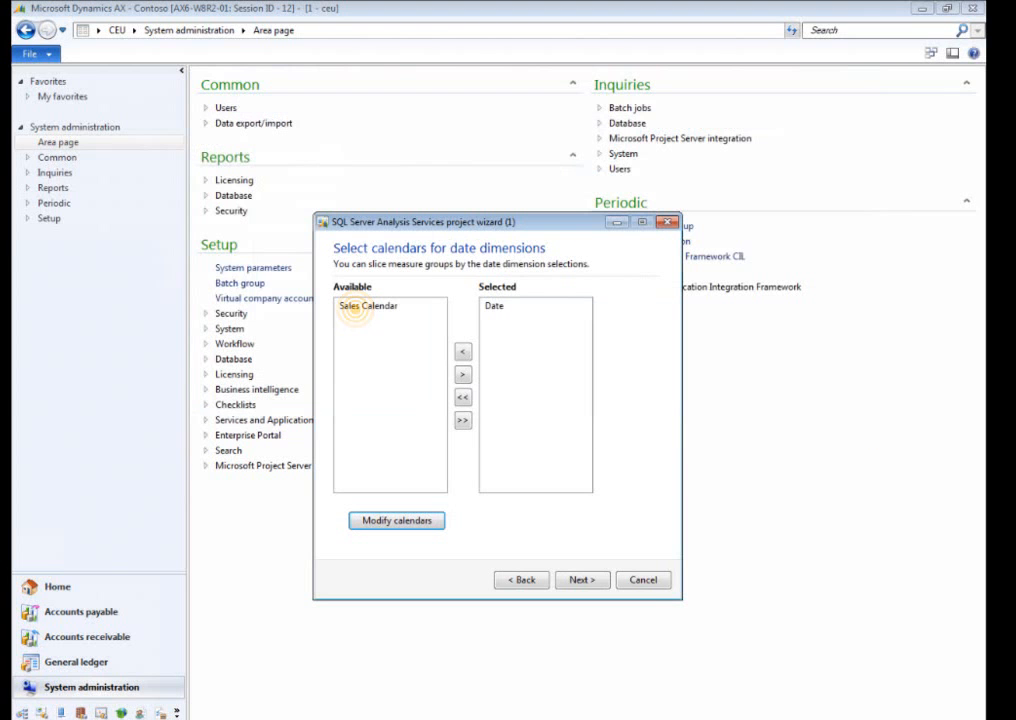
Add Sales Calendar to the selected calendars for date dimensions and proceed to the label translations.
click(358, 306)
click(462, 374)
click(580, 579)
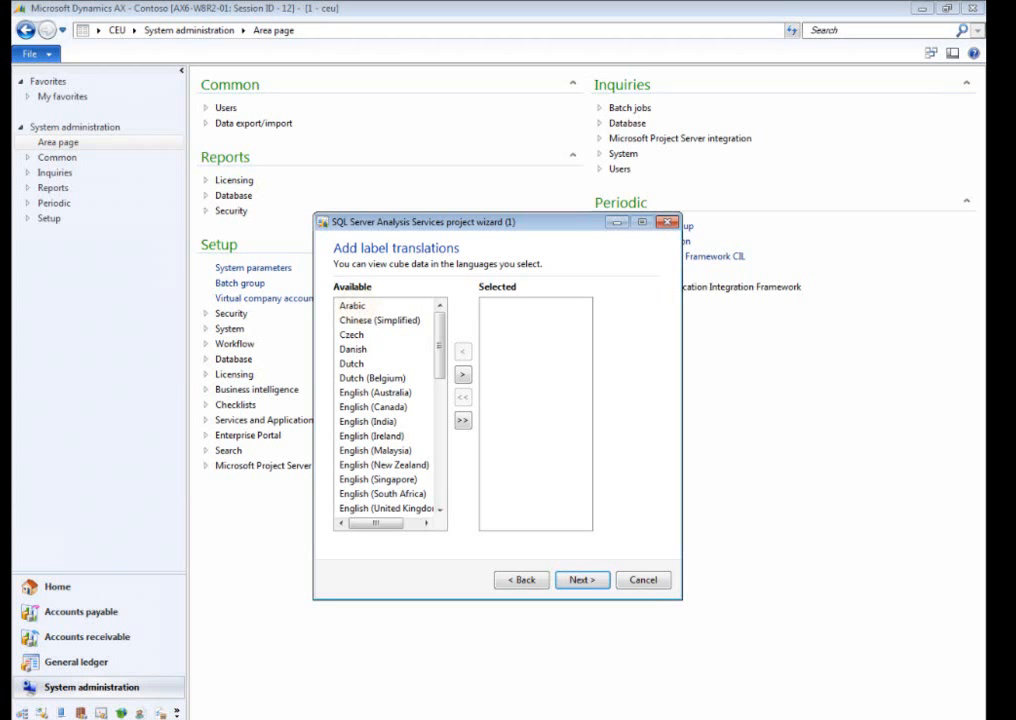
Add Arabic, Chinese (Simplified) and English (United States) to the project's label translations.
click(355, 305)
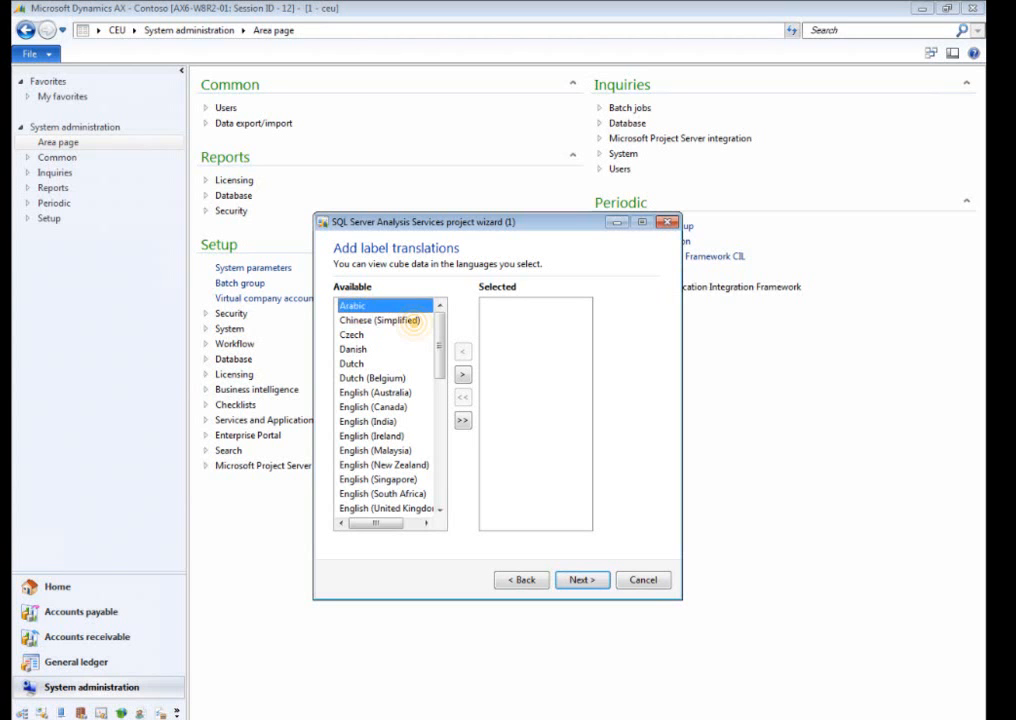
ctrl+click(413, 322)
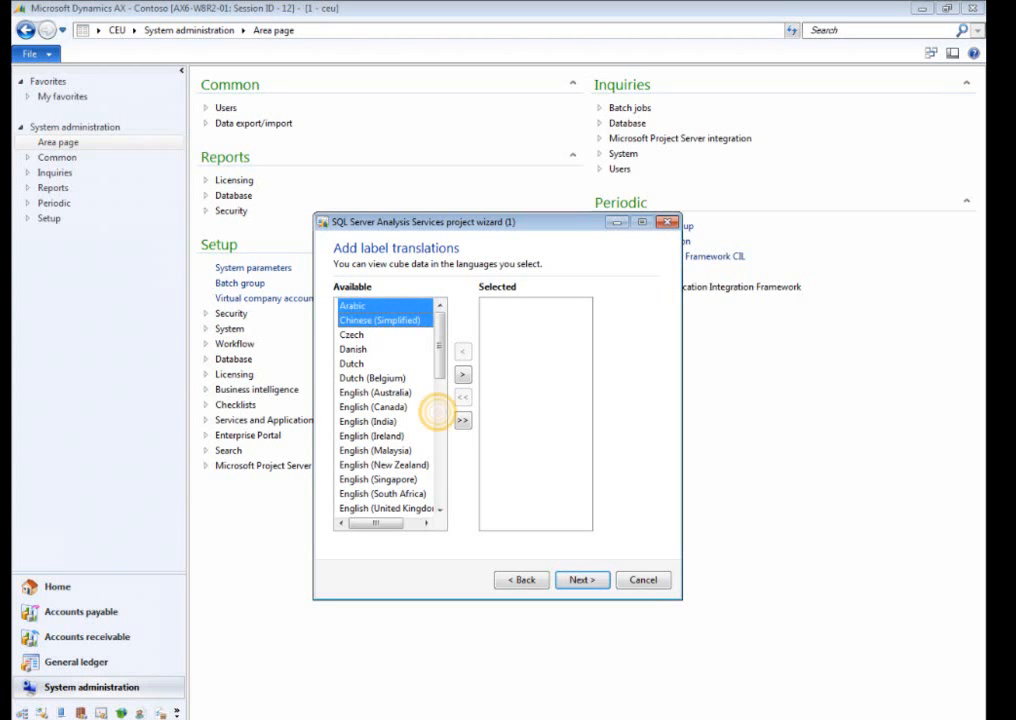
click(439, 412)
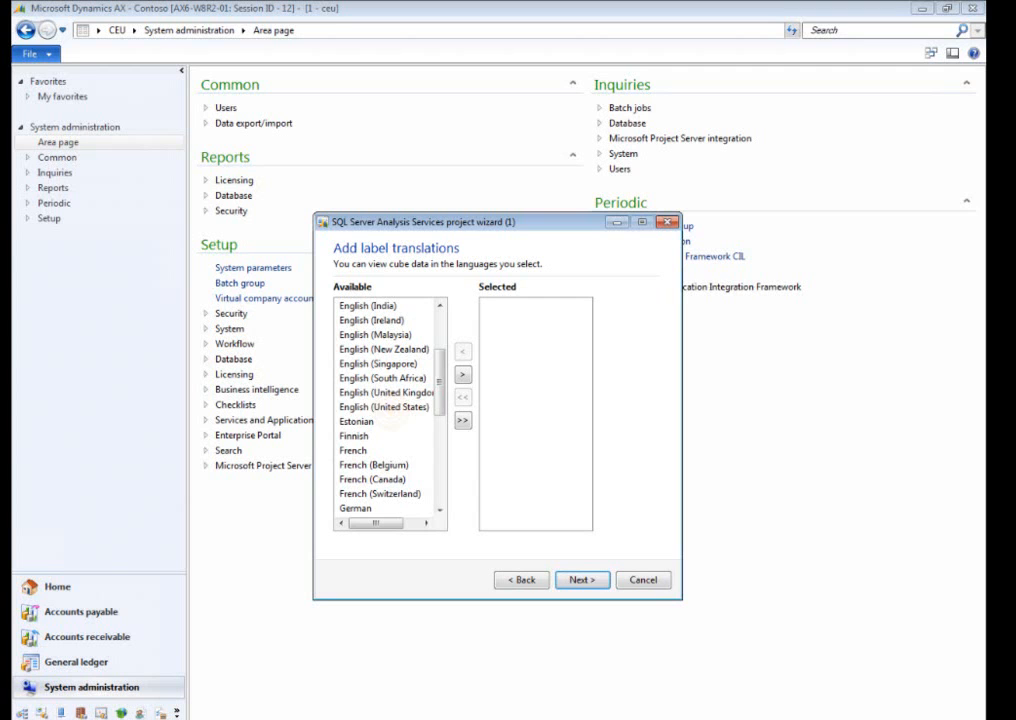
ctrl+click(385, 407)
click(462, 375)
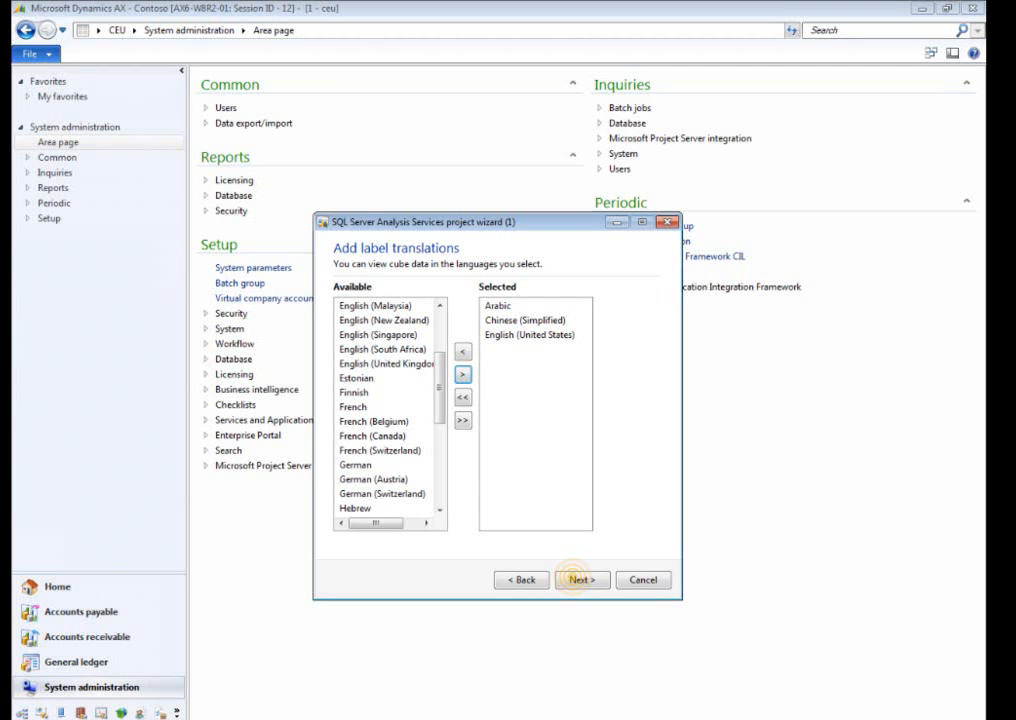
Accept the label translations, keep foreign currency support, generate the Analysis Services project, and proceed to the change confirmation.
click(578, 580)
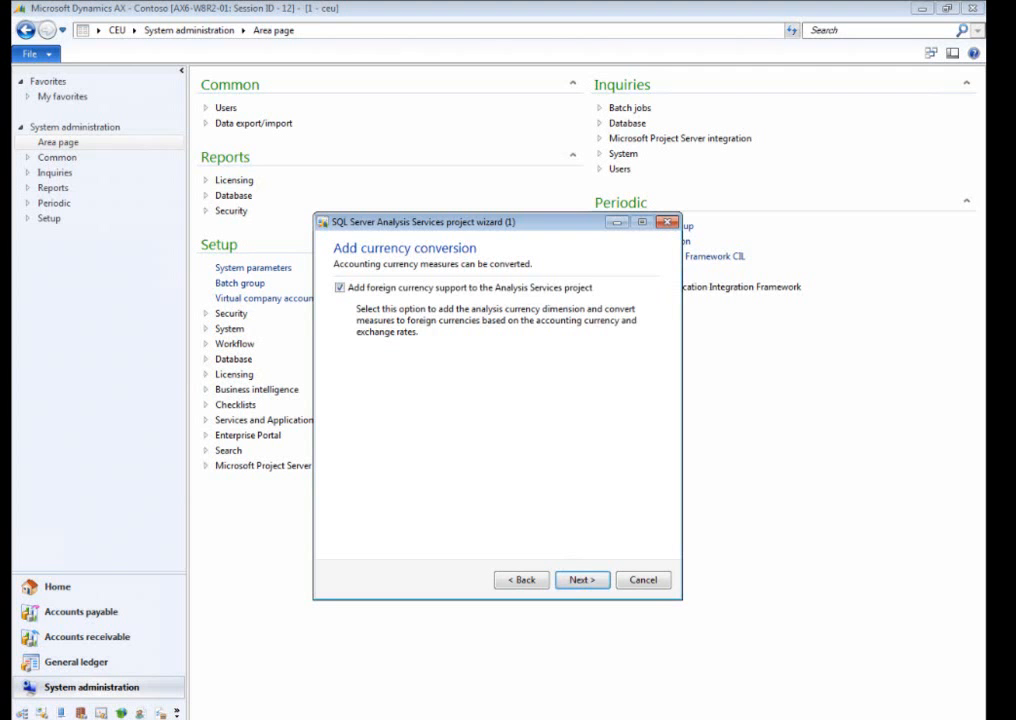
click(576, 579)
click(574, 579)
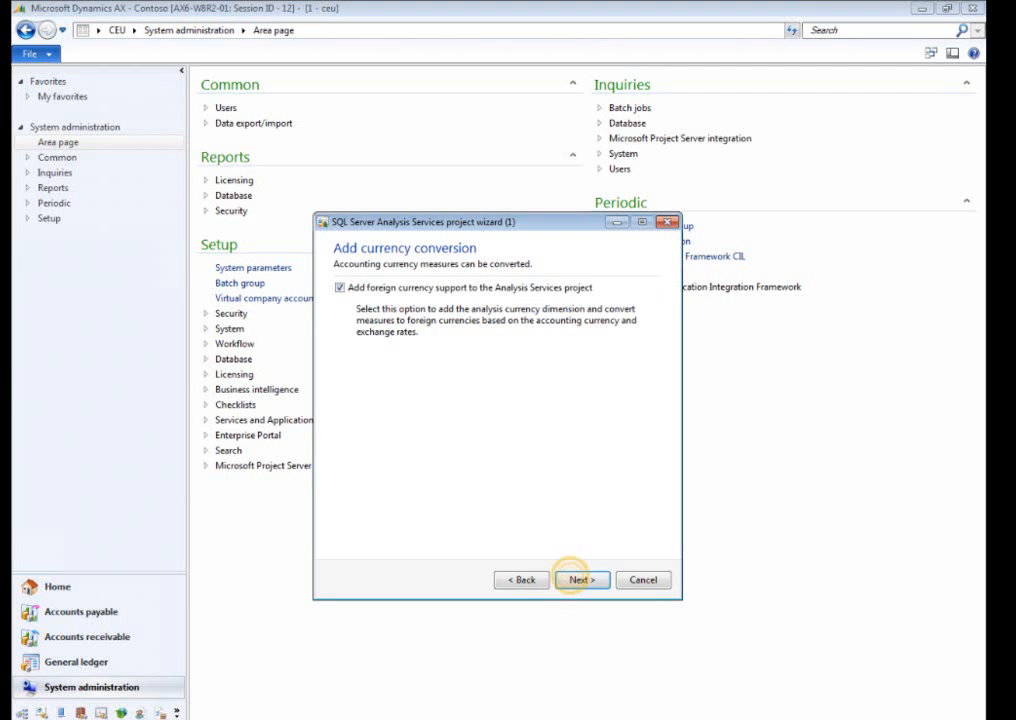
click(432, 665)
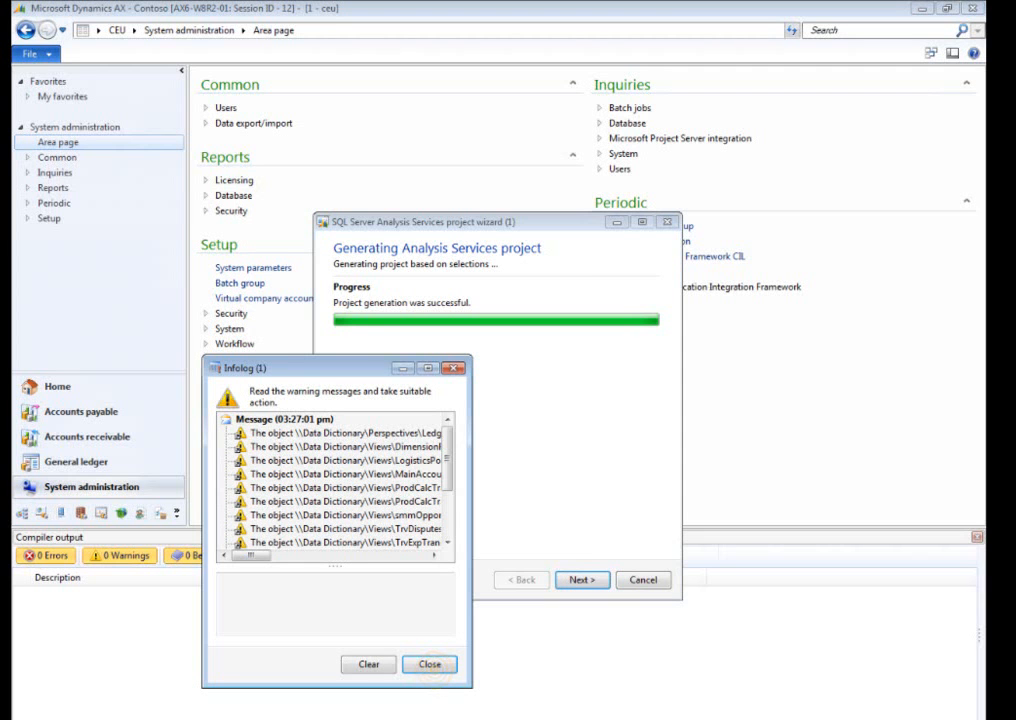
click(578, 580)
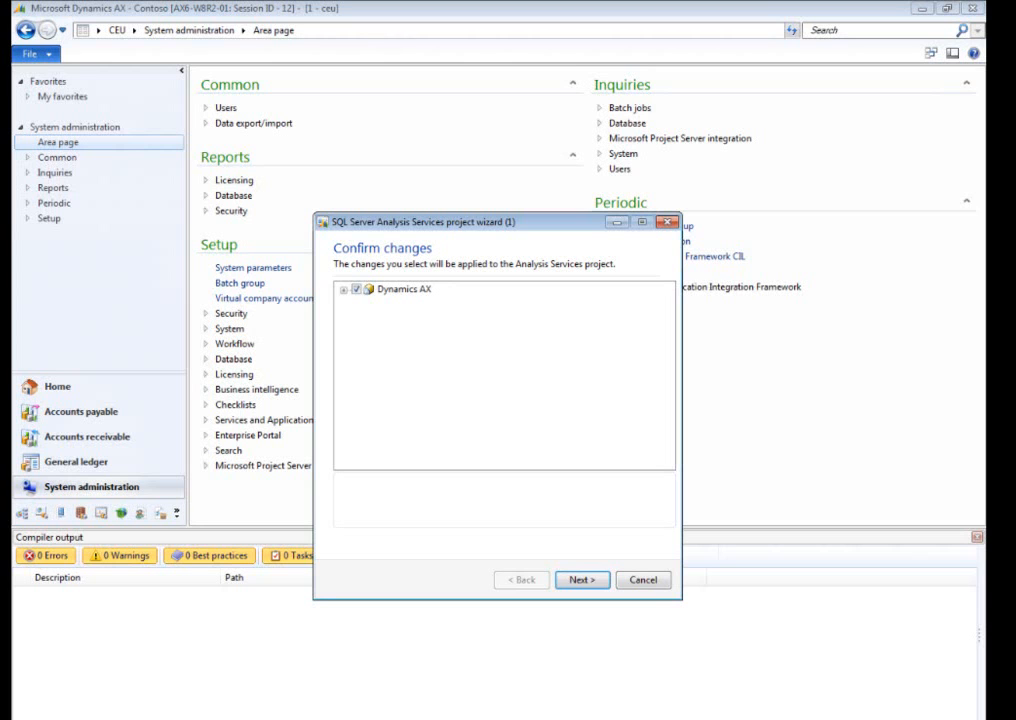
Review the new dimensions and the modified cubes and dimensions under Dynamics AX, and confirm all proposed changes.
click(344, 289)
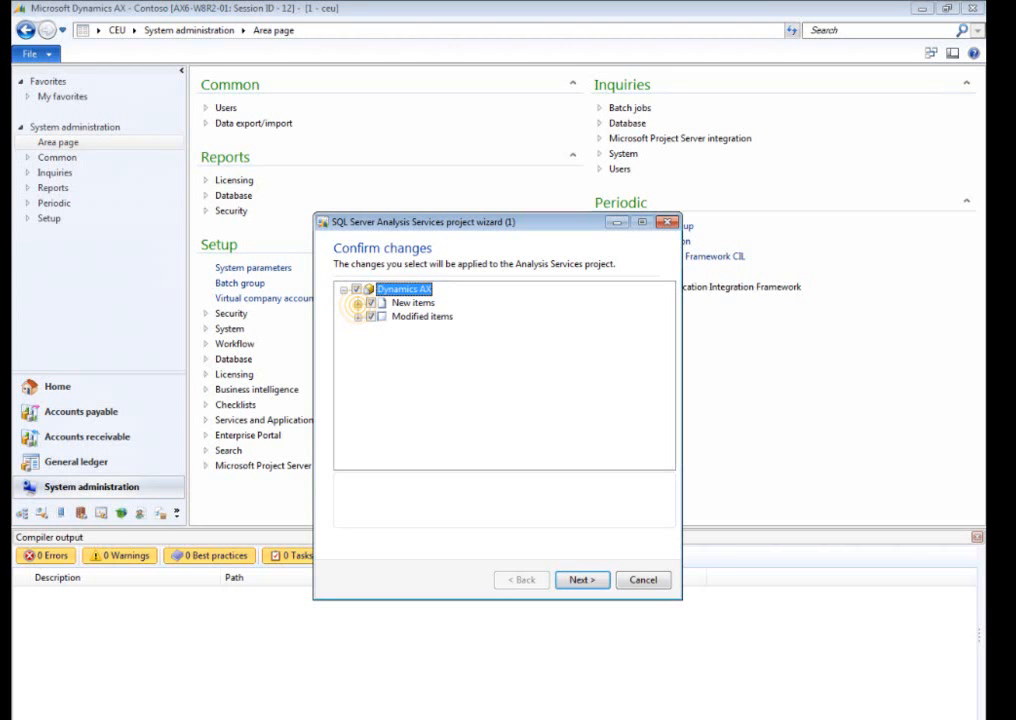
click(358, 302)
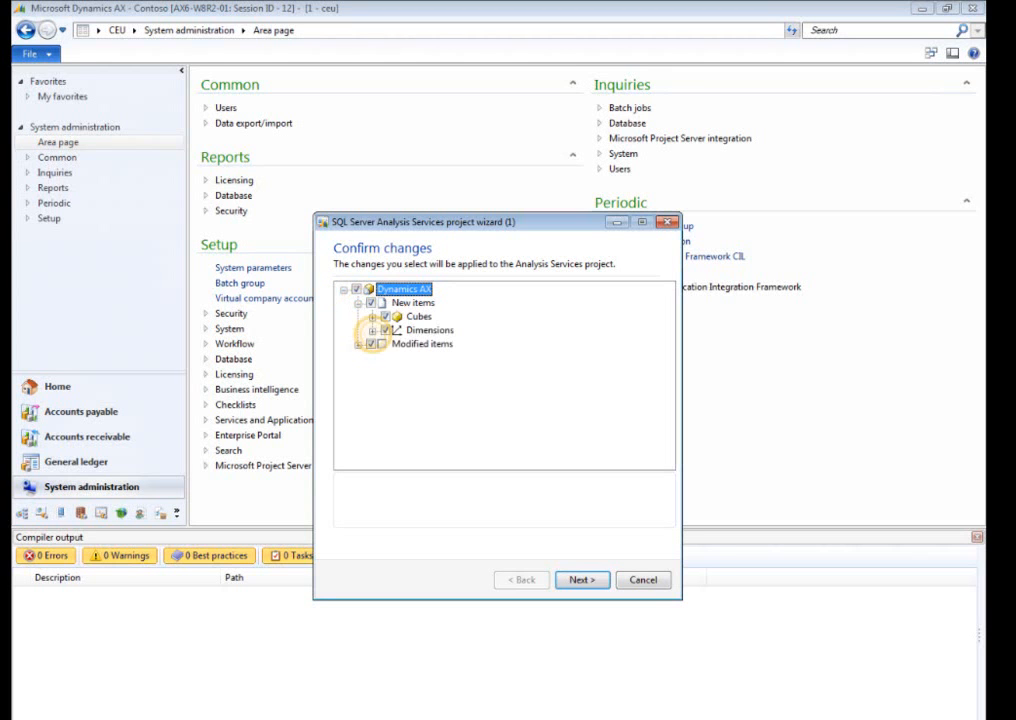
click(372, 330)
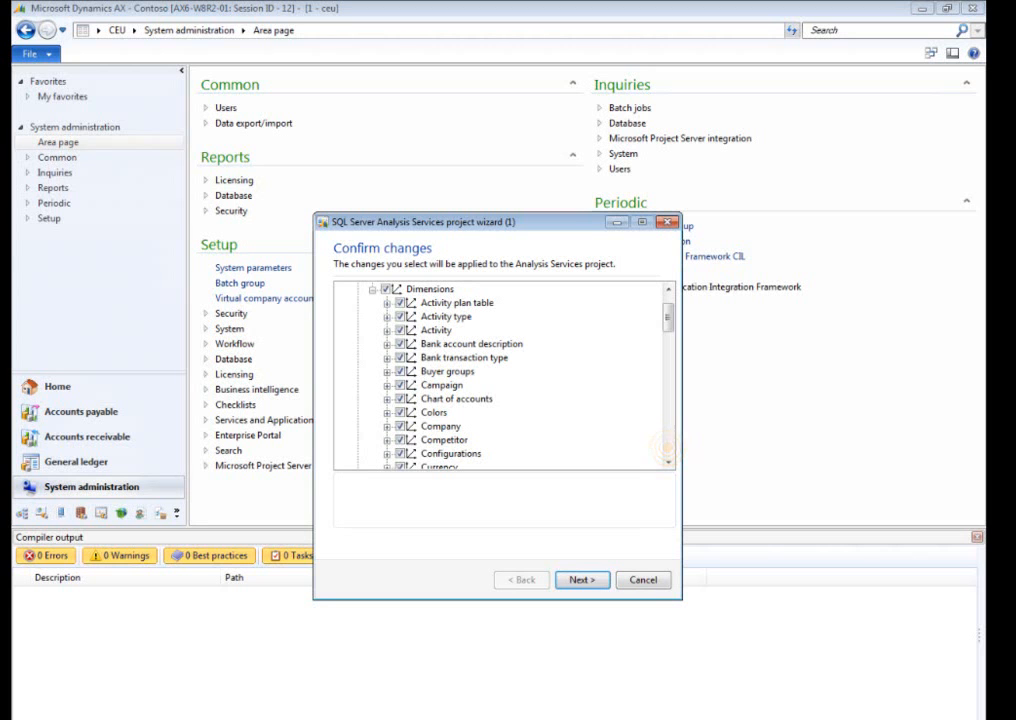
click(667, 446)
click(357, 454)
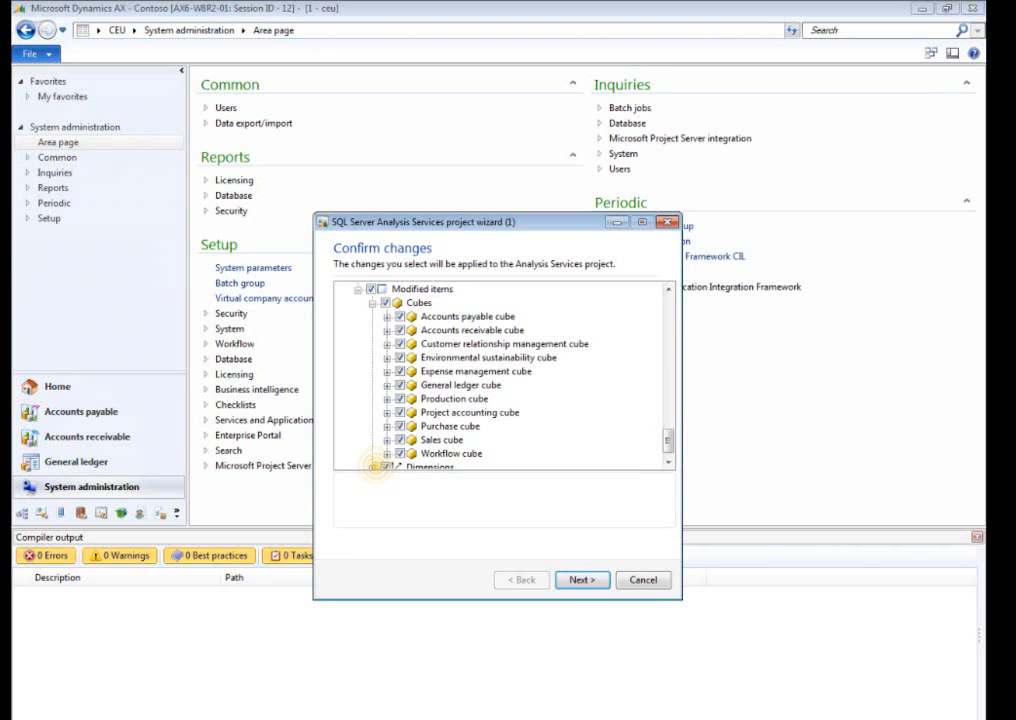
click(372, 467)
click(580, 580)
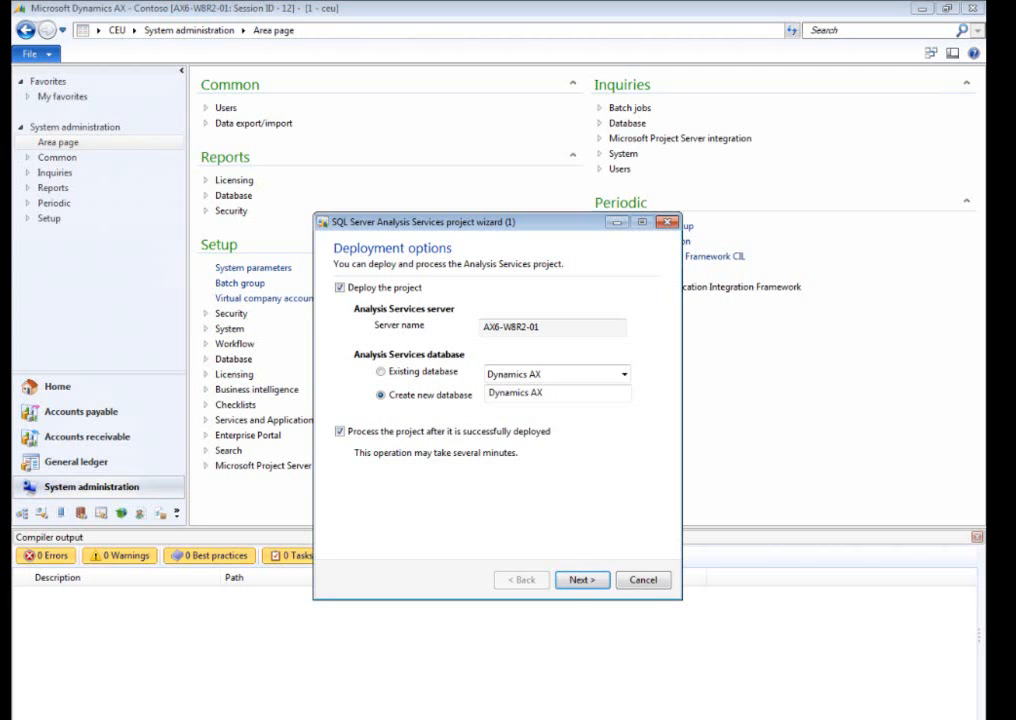
Deploy the project as a new Dynamics AX database with processing, continuing past the validation warnings, and finish the wizard.
click(580, 580)
click(551, 443)
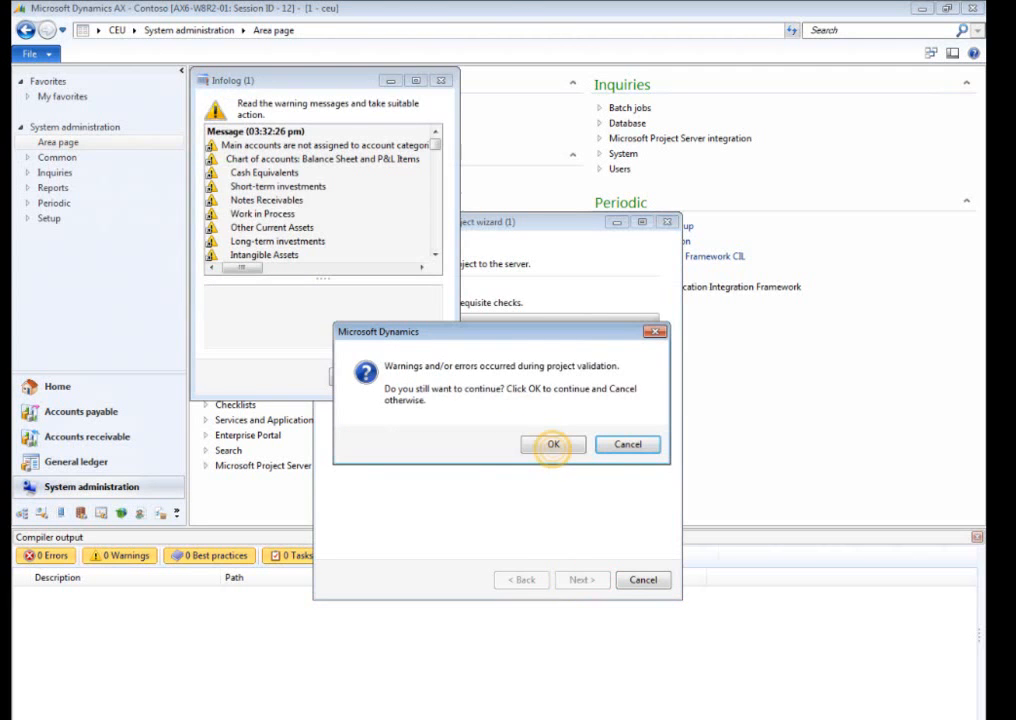
click(425, 377)
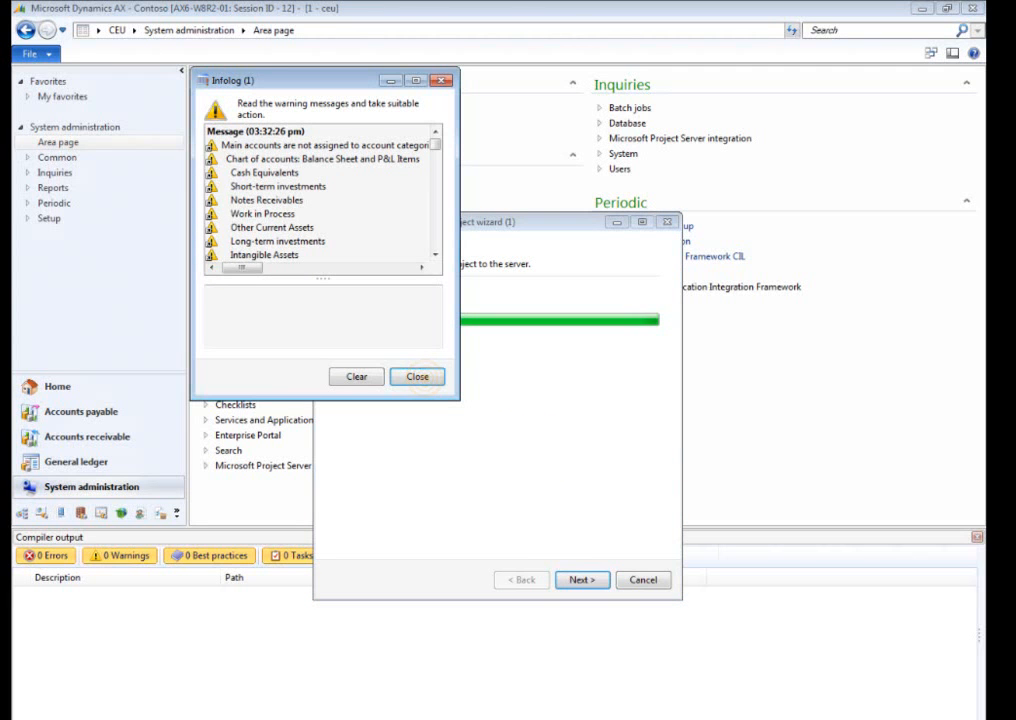
click(578, 580)
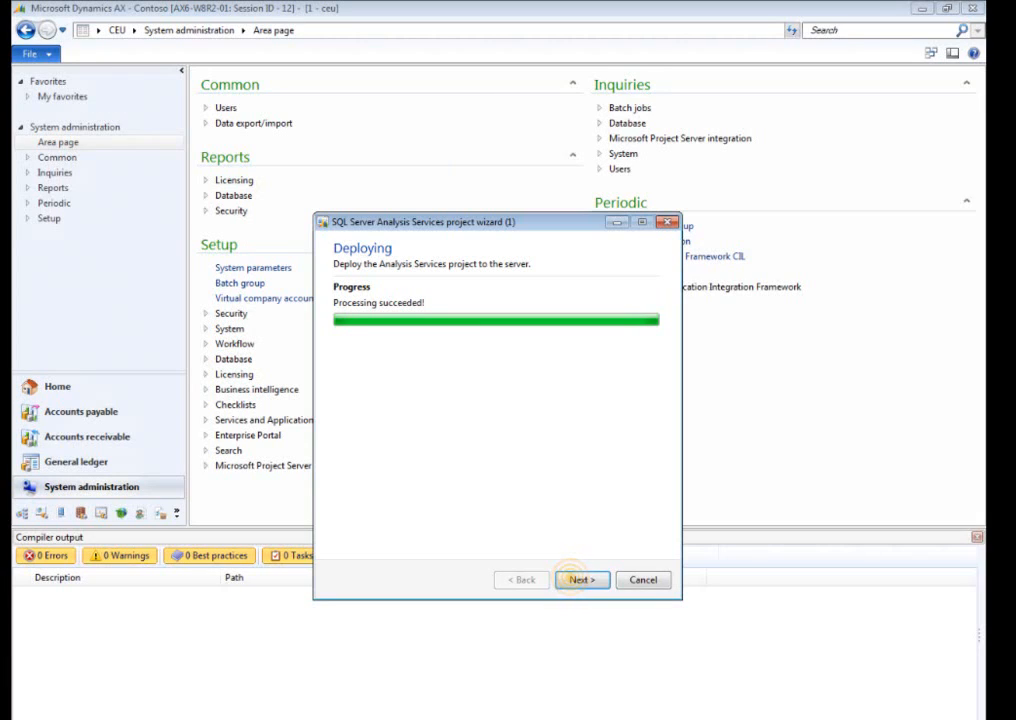
click(580, 579)
click(975, 534)
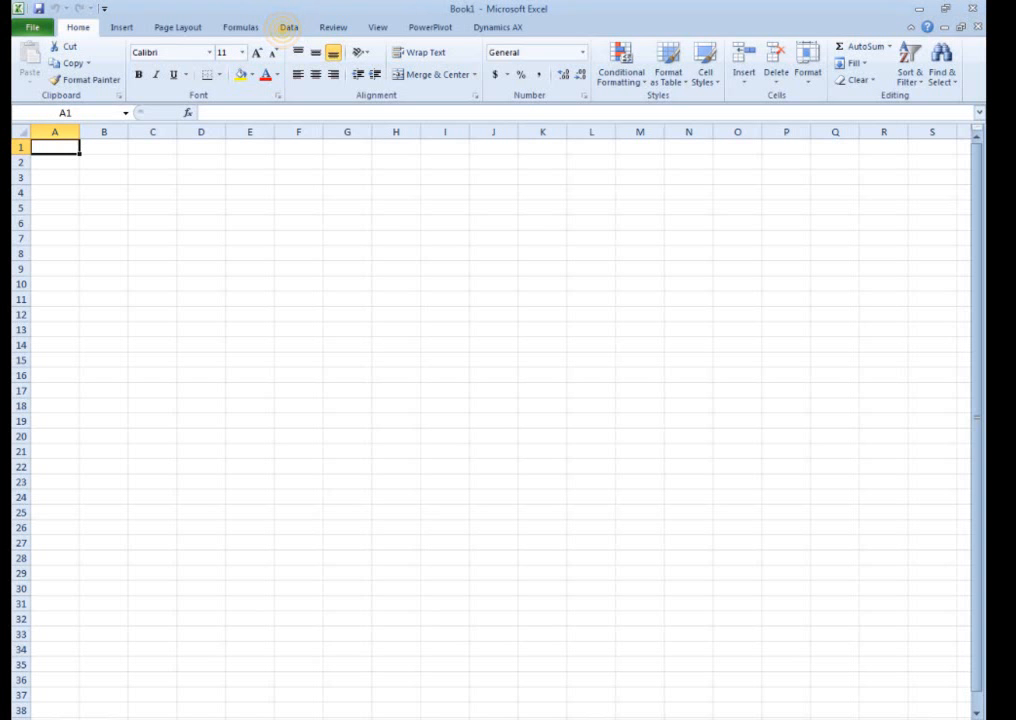
In Excel, start an external data connection to the Analysis Services server AX6-W8R2-01 using Windows Authentication.
click(287, 26)
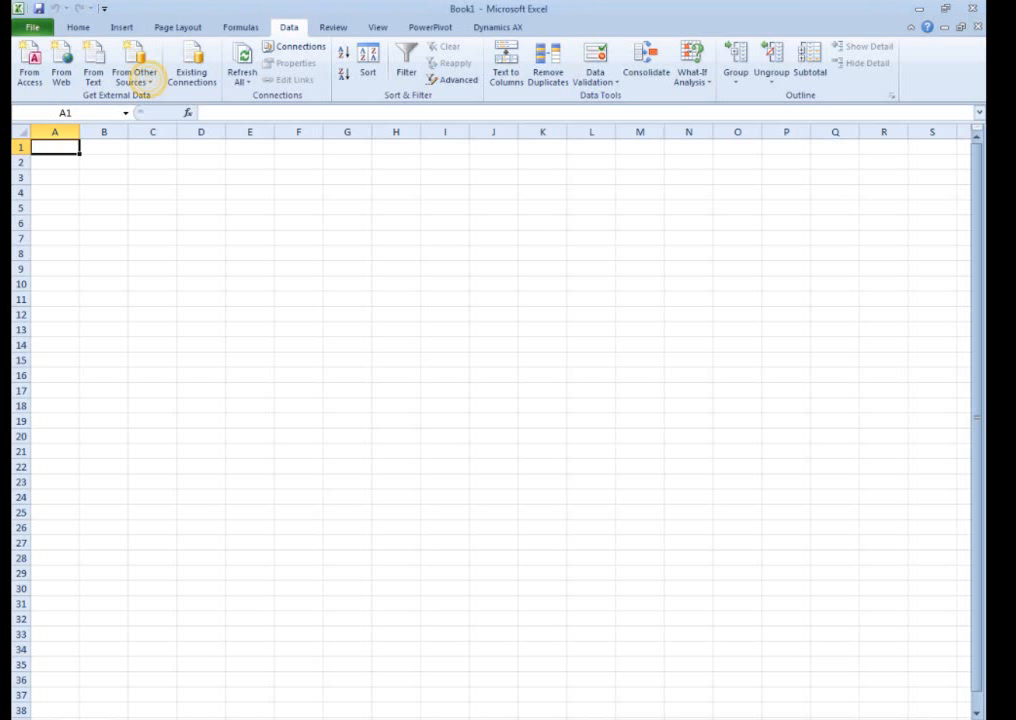
click(136, 76)
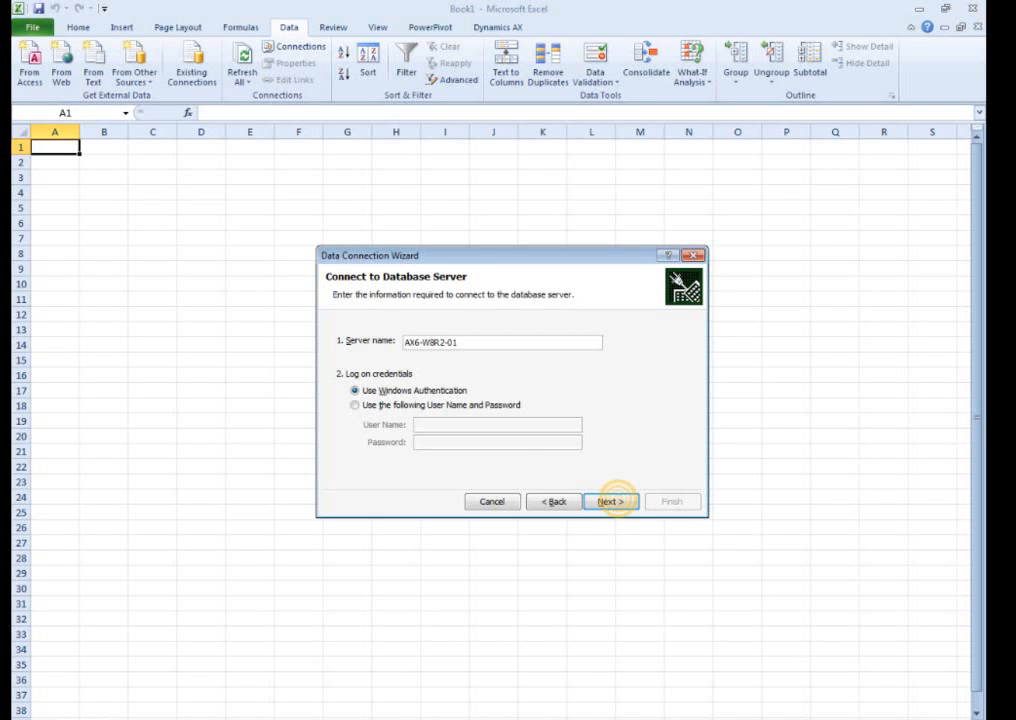
click(612, 501)
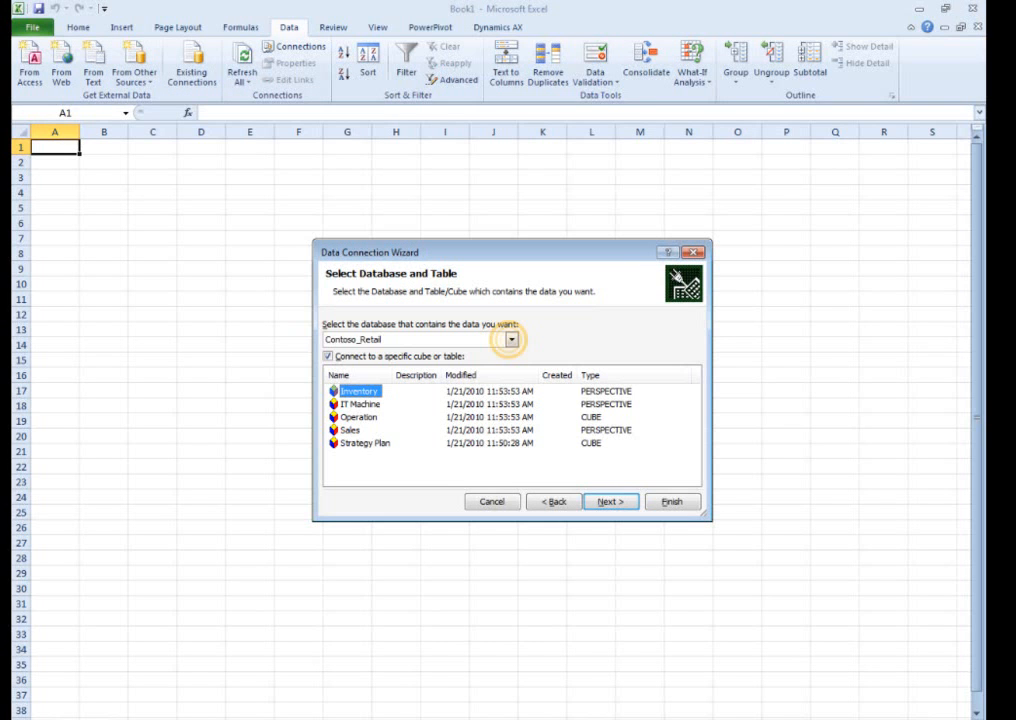
Connect to the General ledger cube in the Dynamics AX database and insert it as a PivotTable report at cell A1.
click(511, 339)
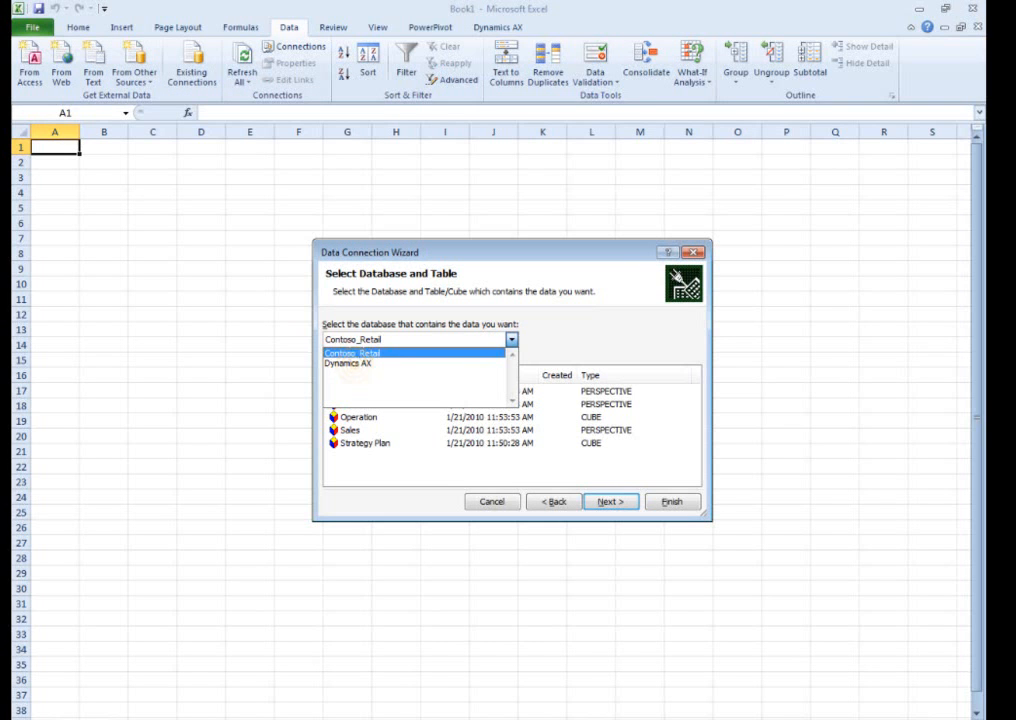
click(349, 363)
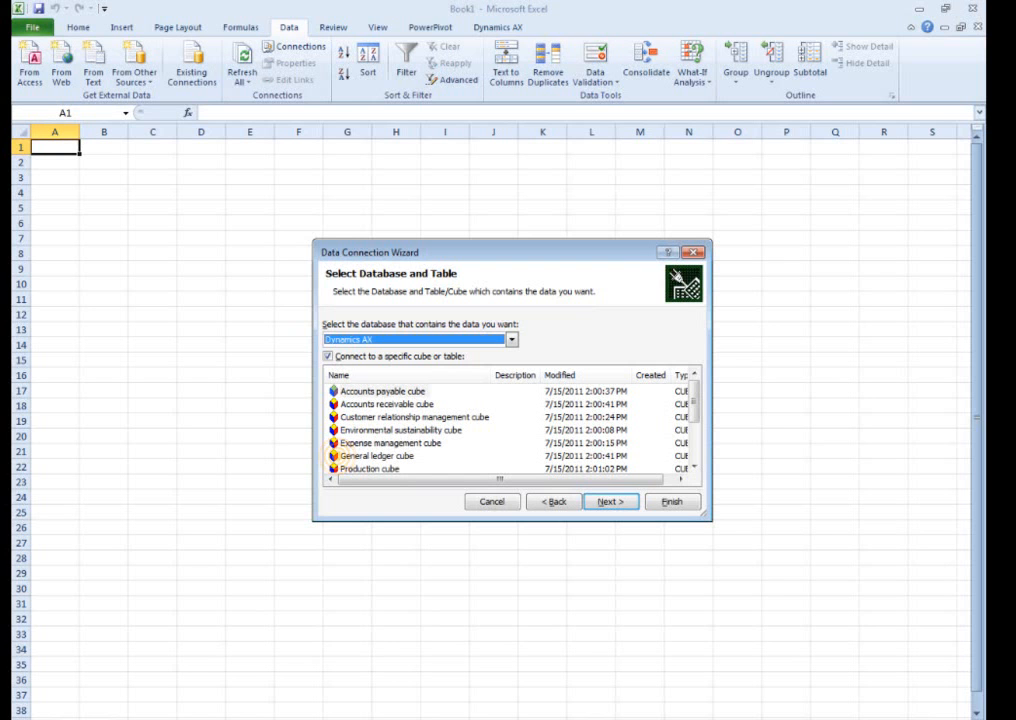
click(377, 455)
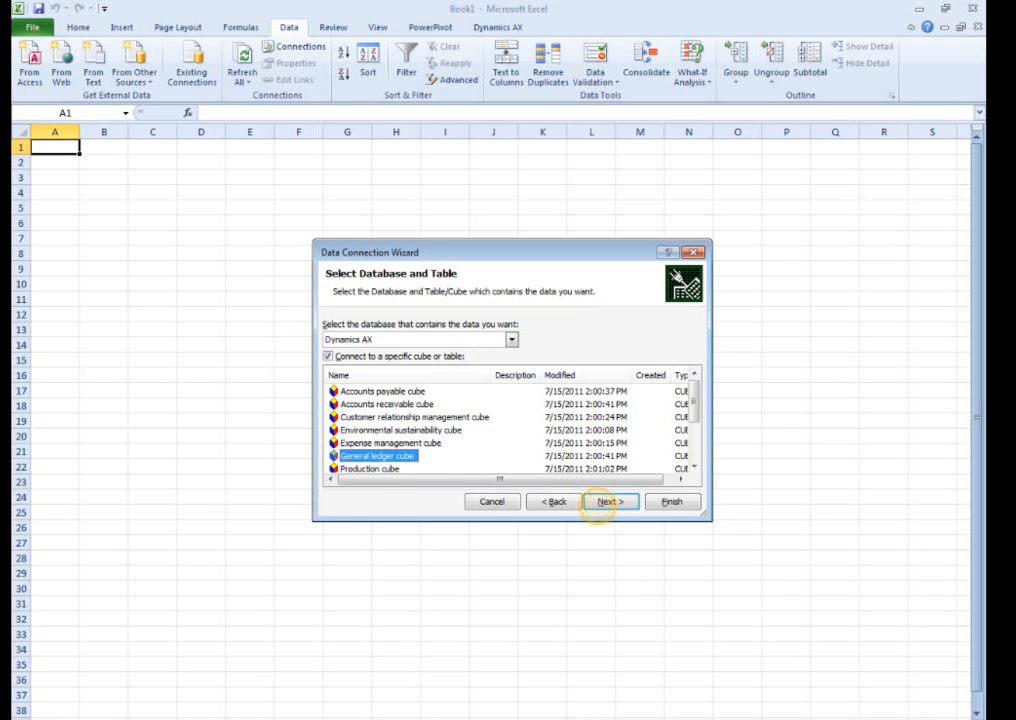
click(600, 503)
click(672, 502)
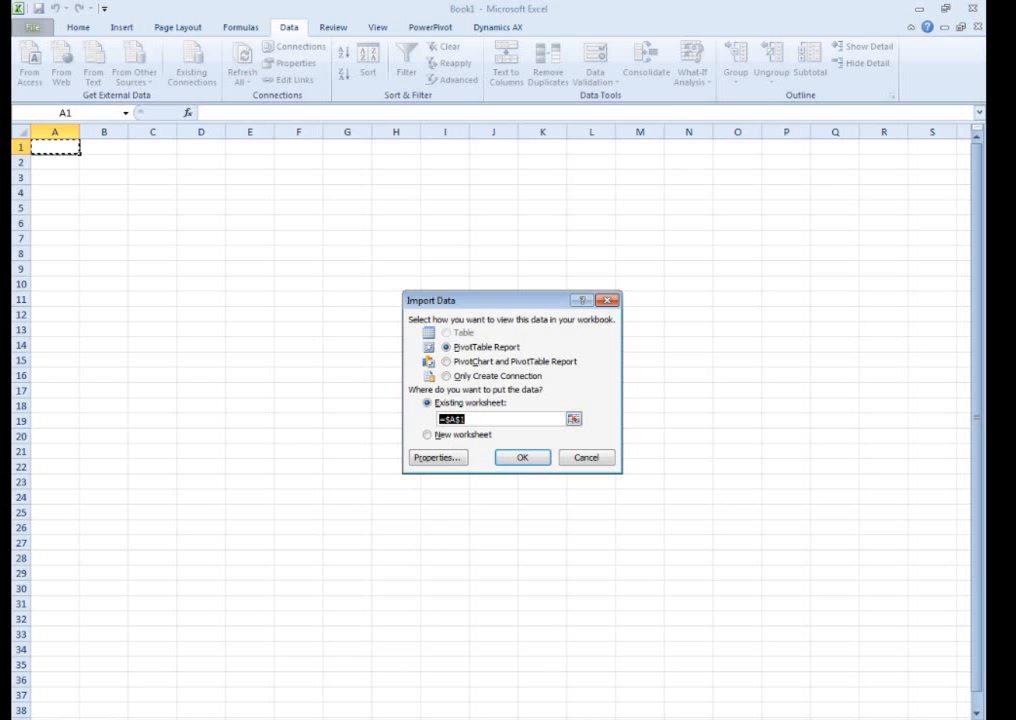
click(522, 457)
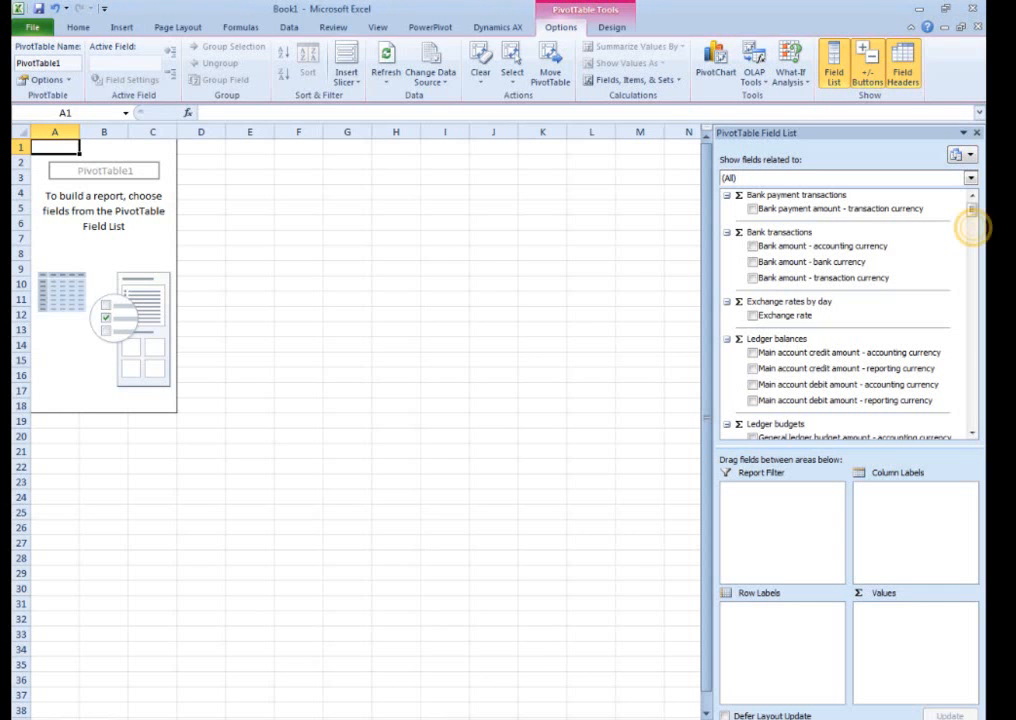
Add General ledger amount - transaction currency as the PivotTable value and Account type and number from Chart of accounts as row labels.
scroll(968, 222, down, 3)
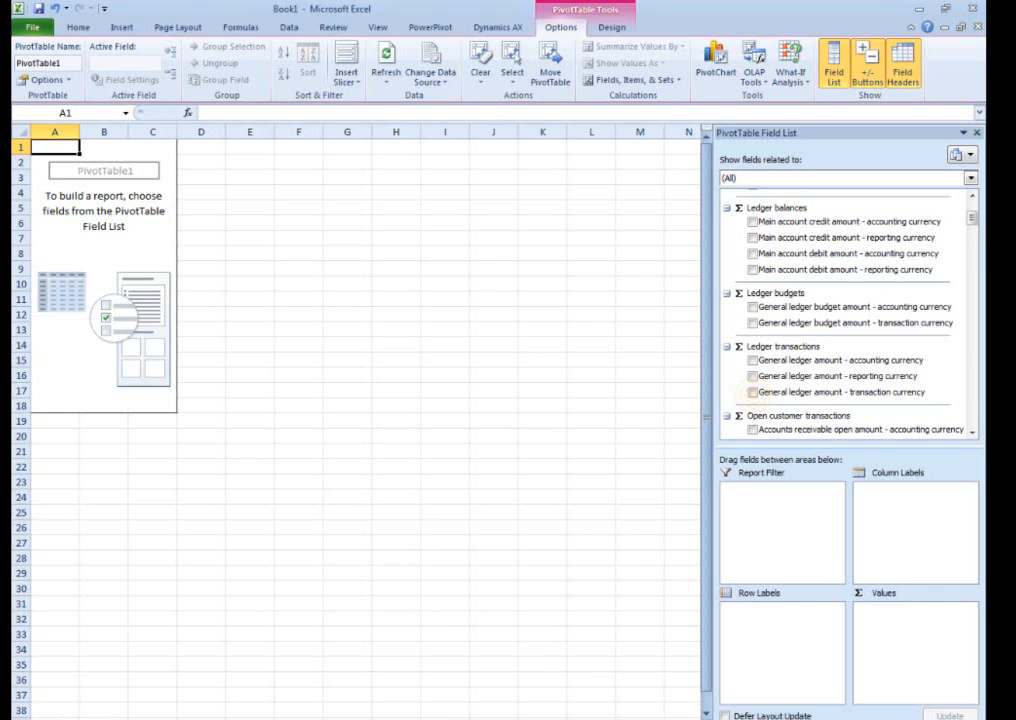
click(752, 392)
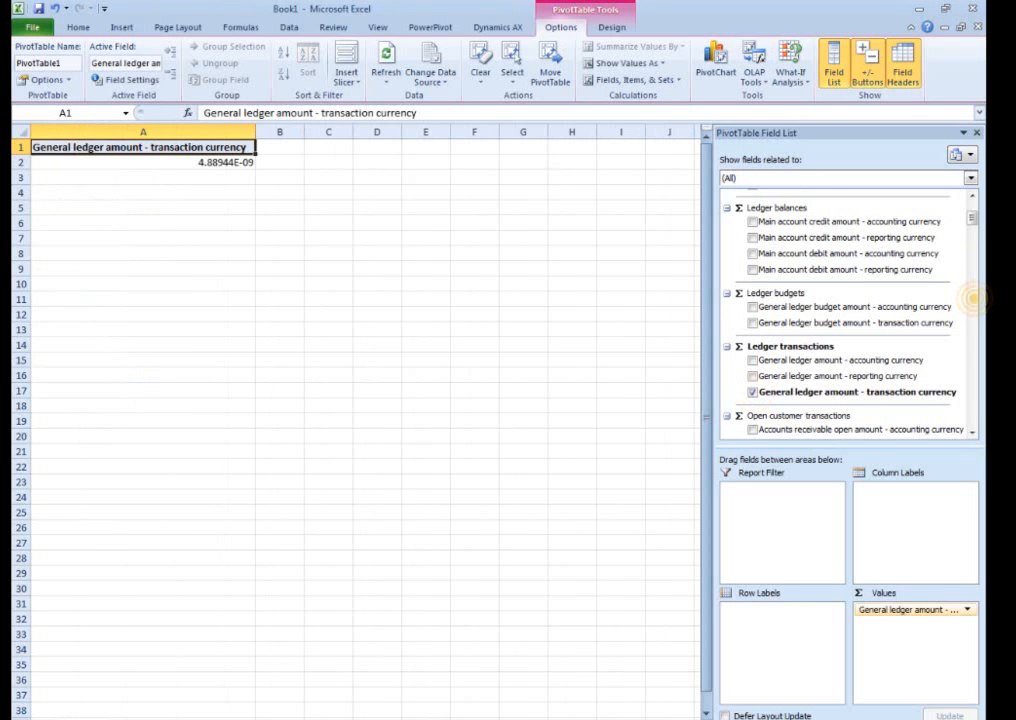
click(973, 297)
click(752, 318)
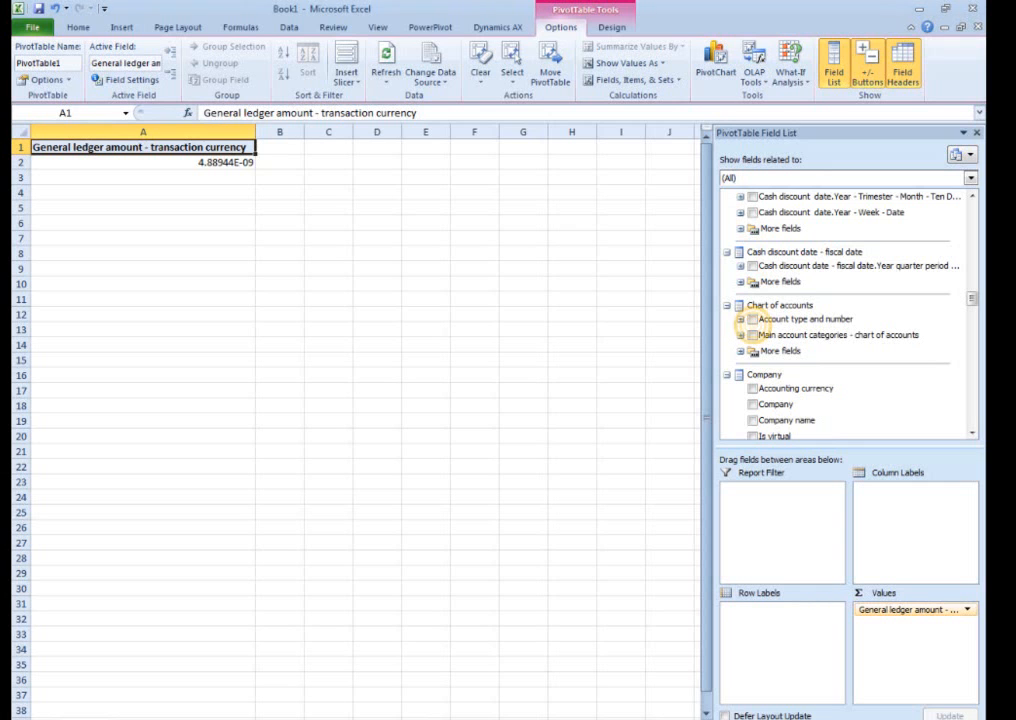
Format the ledger amounts in B2:B7 as Currency with the $ symbol, two decimal places and negatives in black parentheses.
click(163, 163)
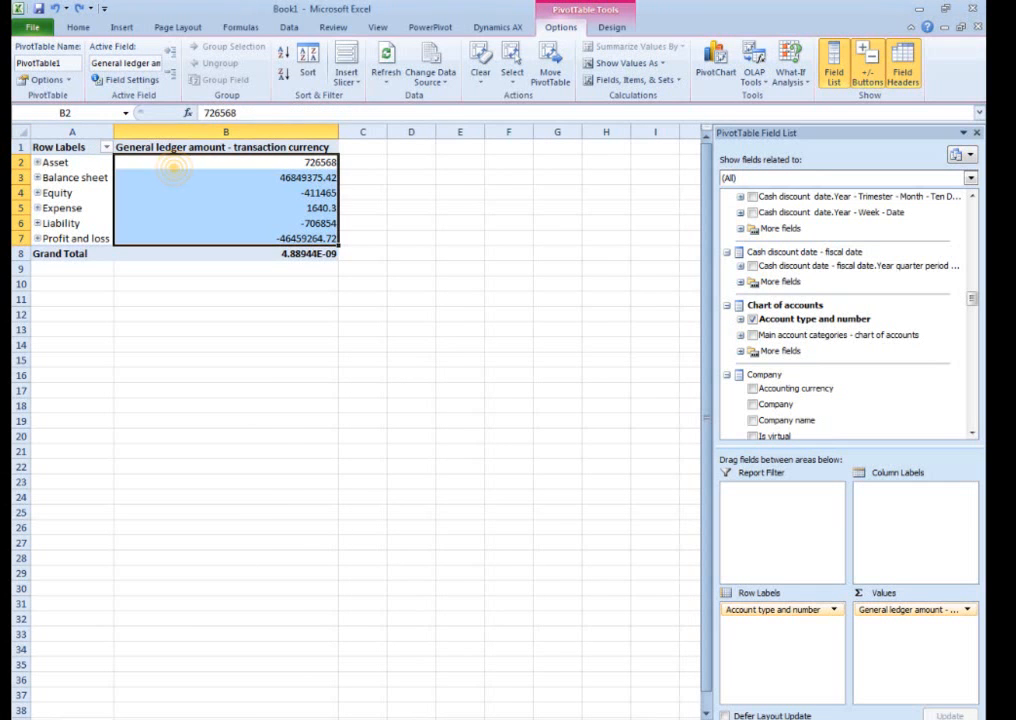
right_click(184, 166)
click(240, 191)
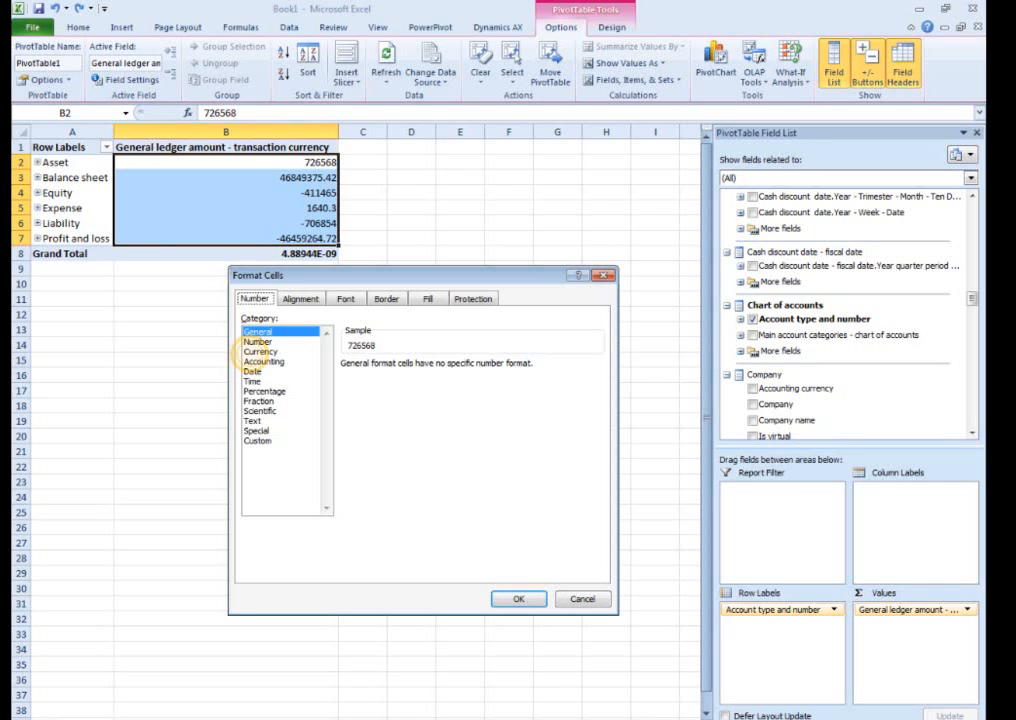
click(262, 351)
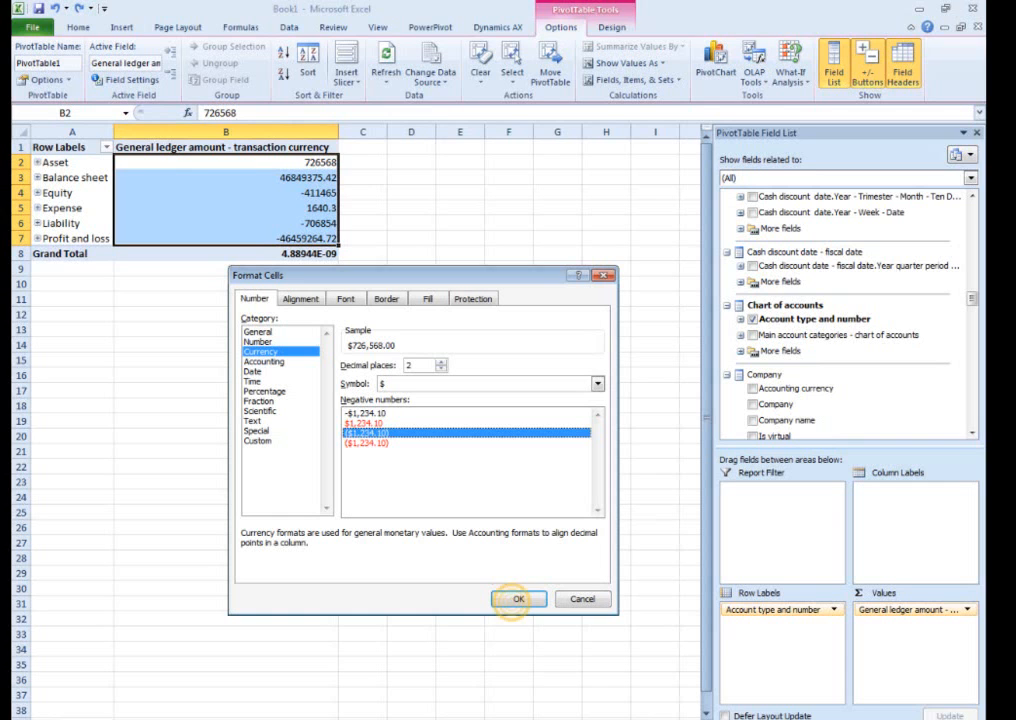
click(518, 598)
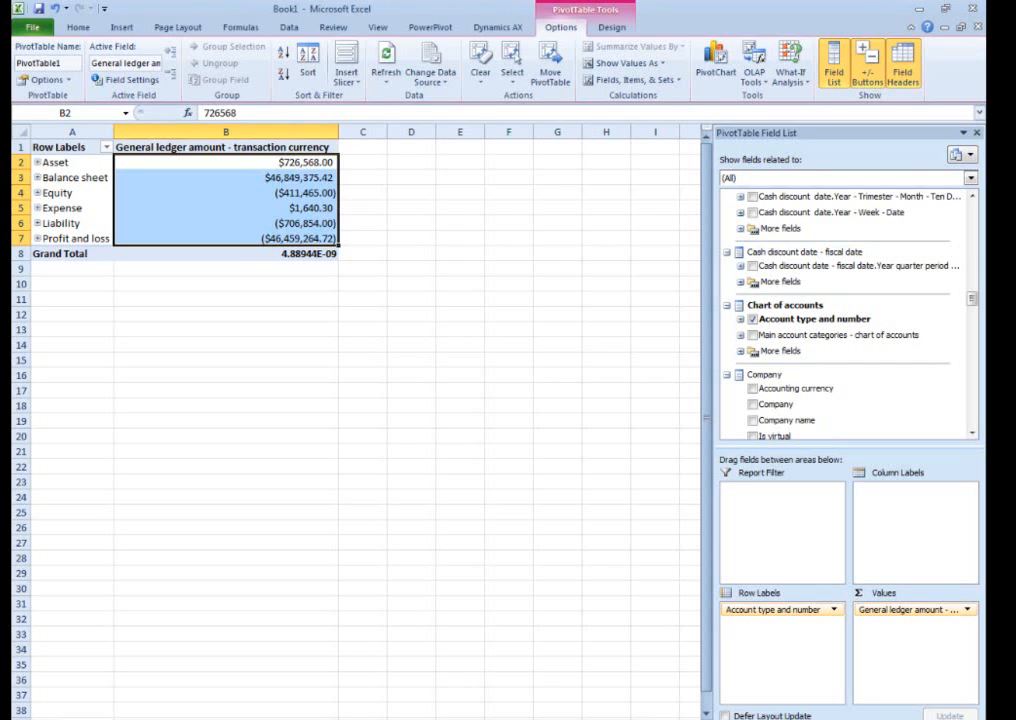
Set the General ledger cube connection to refresh its data when opening the file.
click(289, 27)
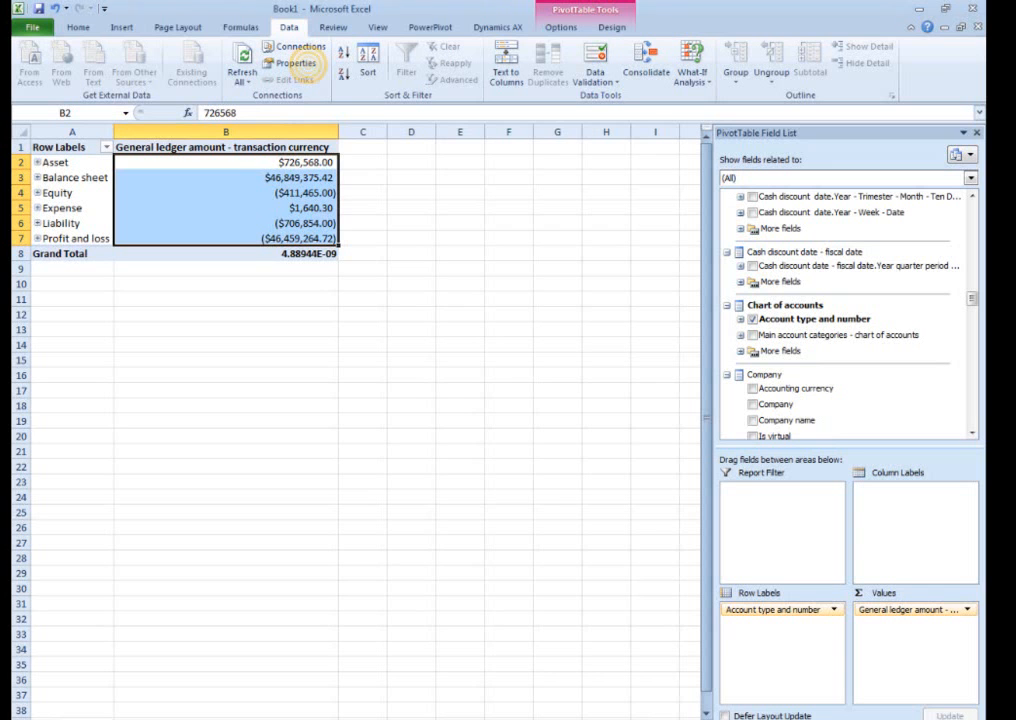
click(294, 63)
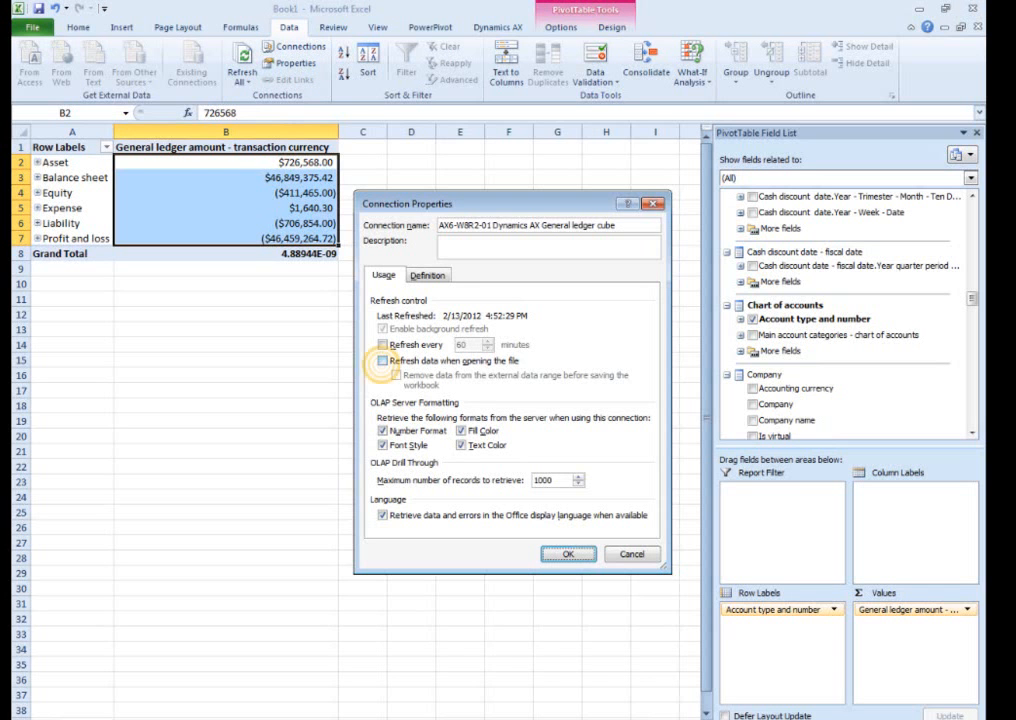
click(382, 360)
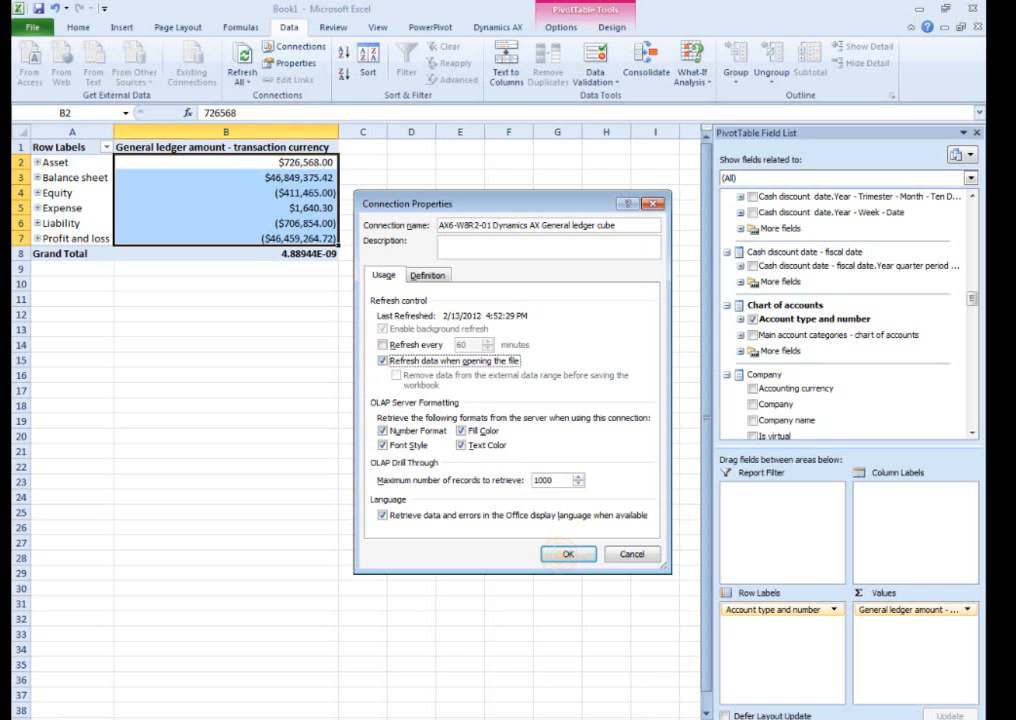
click(567, 554)
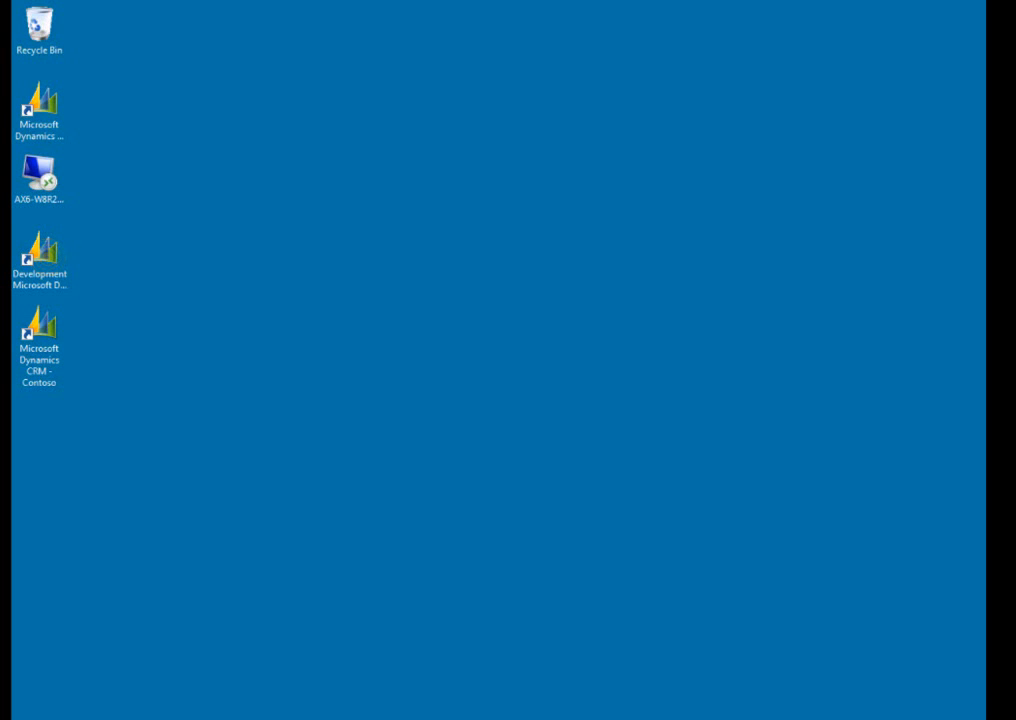
Open the Dynamics AX Analysis Services project from the AOT in Visual Studio and show the KPIs of the Customer relationship management cube.
double_click(45, 256)
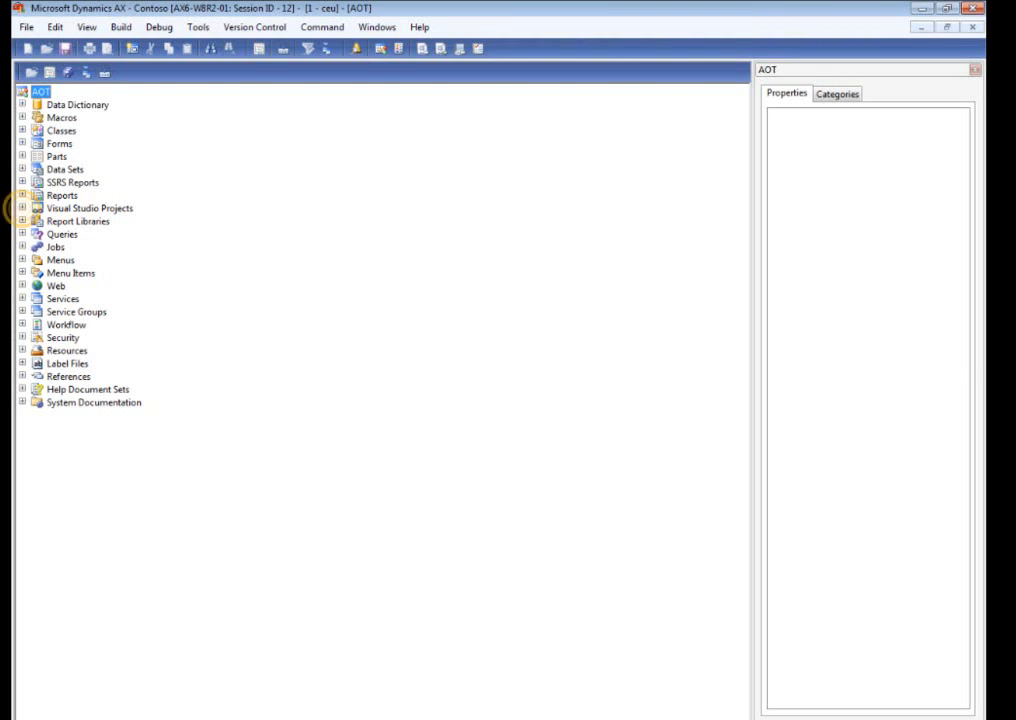
click(22, 208)
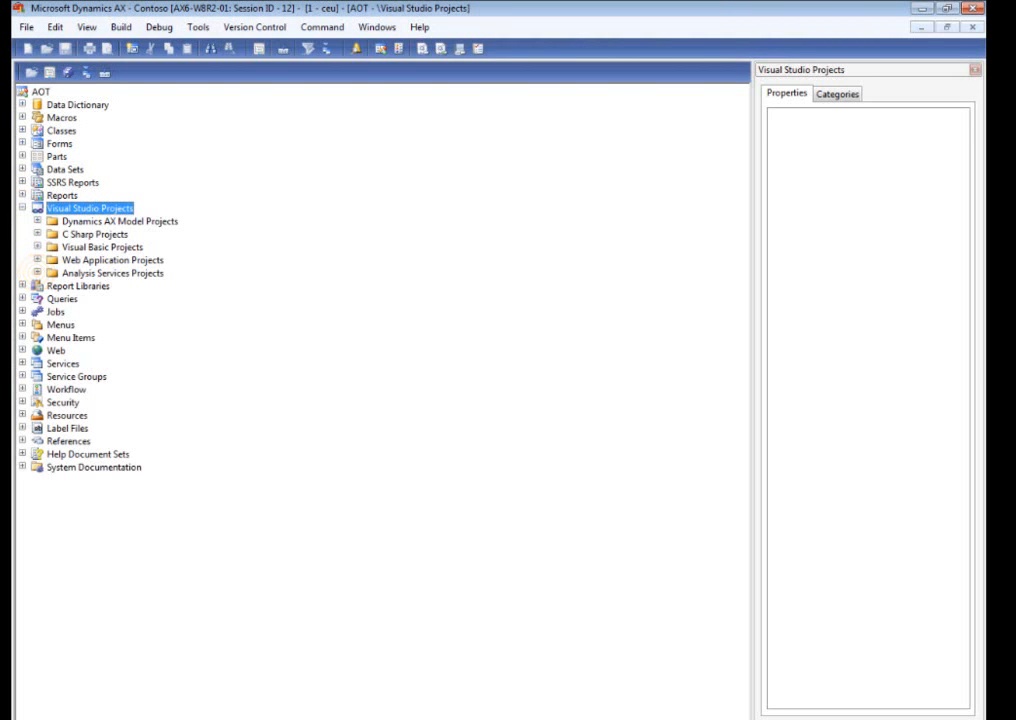
click(37, 273)
right_click(126, 288)
click(165, 297)
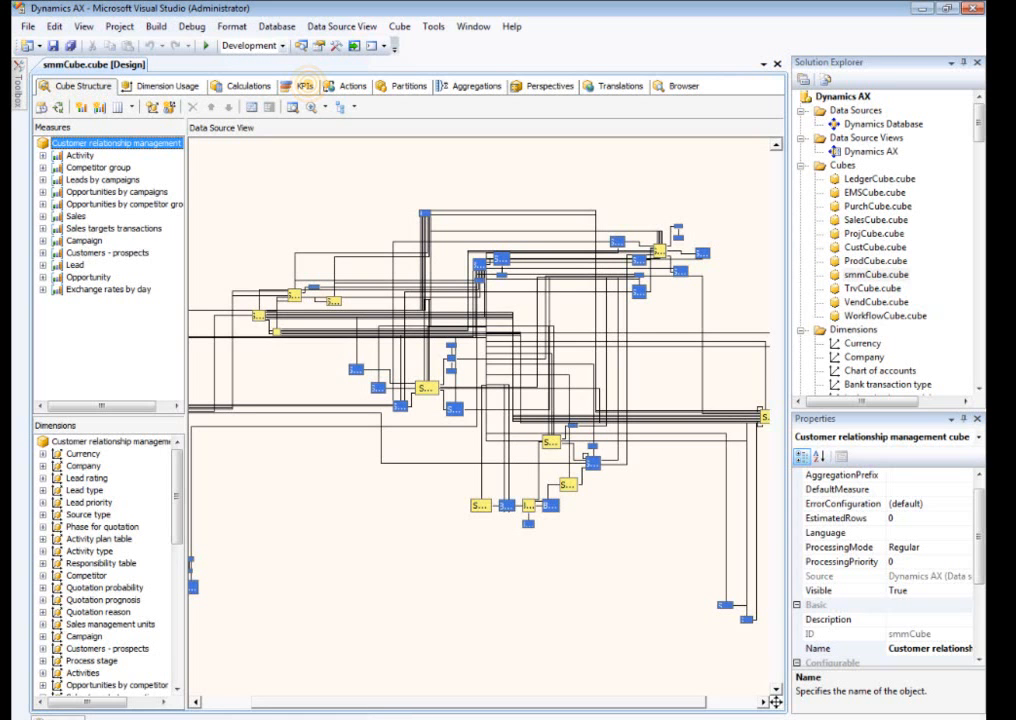
click(300, 85)
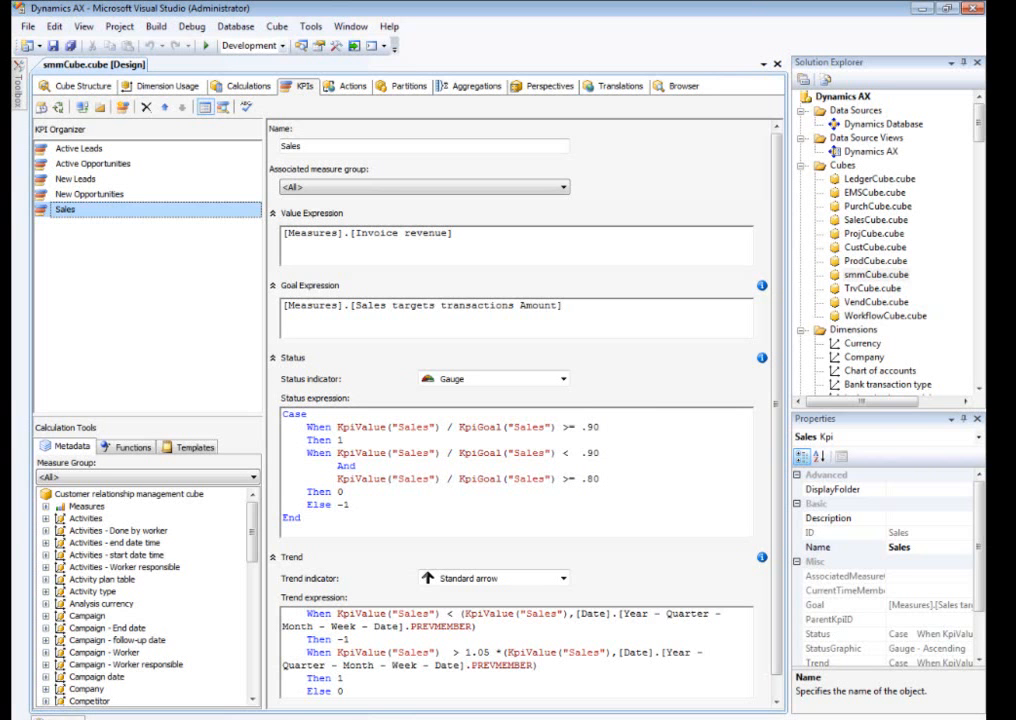
Change the Sales KPI's status expression so 1 applies at >= .80, and 0 applies below .80 and at >= .60.
click(601, 427)
key(BackSpace)
key(BackSpace)
text(80)
click(590, 453)
key(BackSpace)
key(BackSpace)
text(80)
click(592, 479)
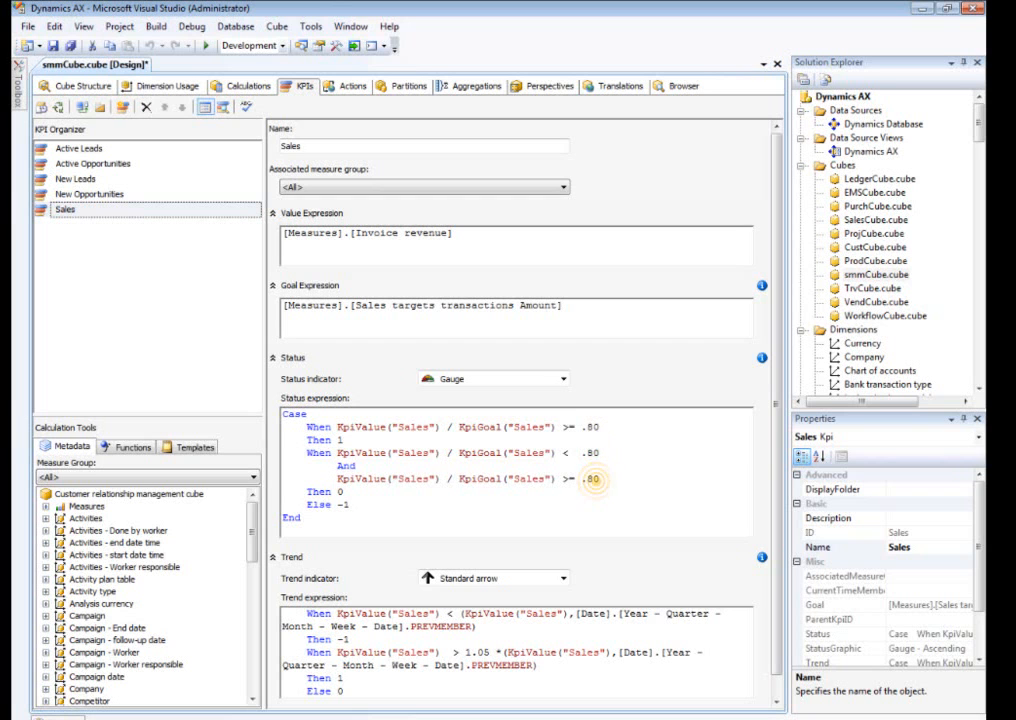
key(BackSpace)
key(BackSpace)
text(60)
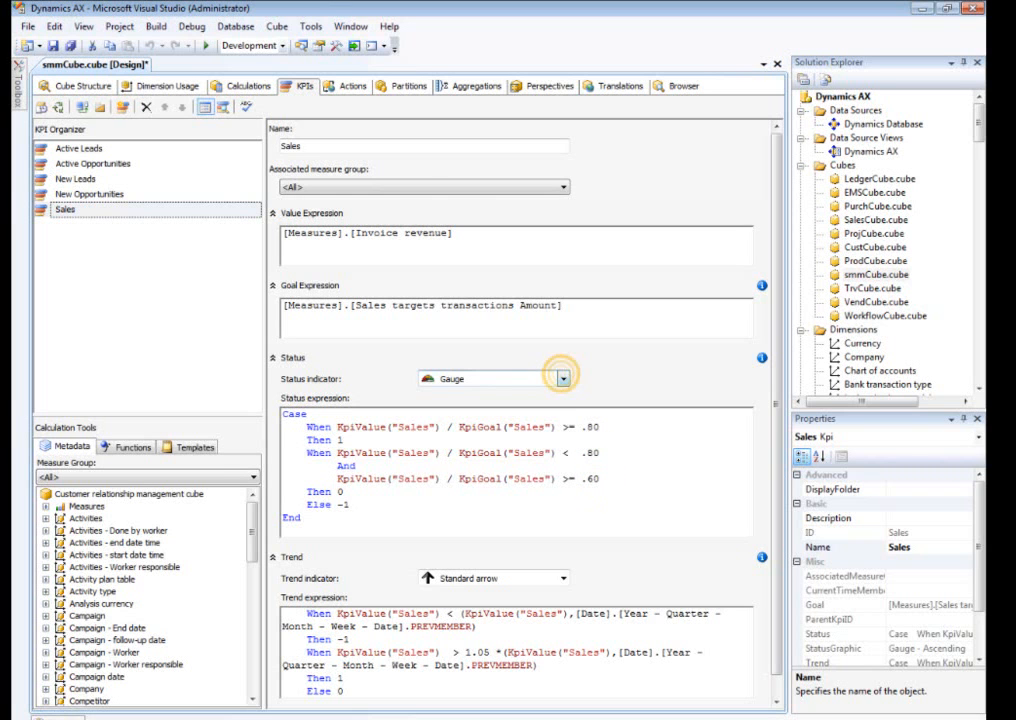
Review the Sales KPI's status indicator choices and examine the cube's KPIs in the browser view.
click(563, 378)
click(563, 378)
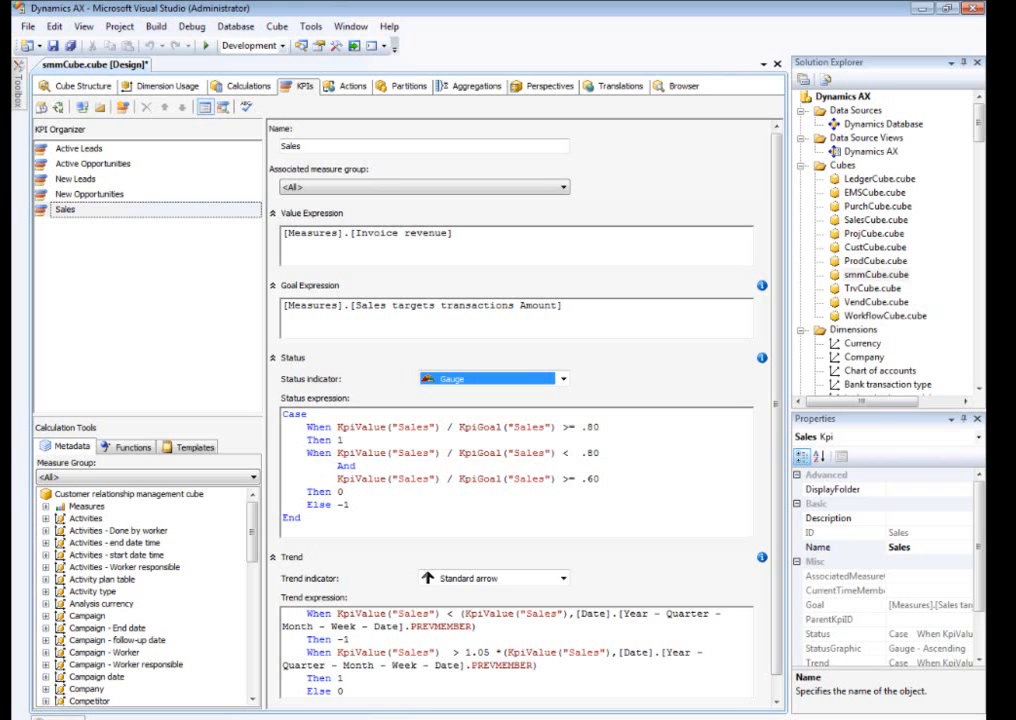
click(224, 108)
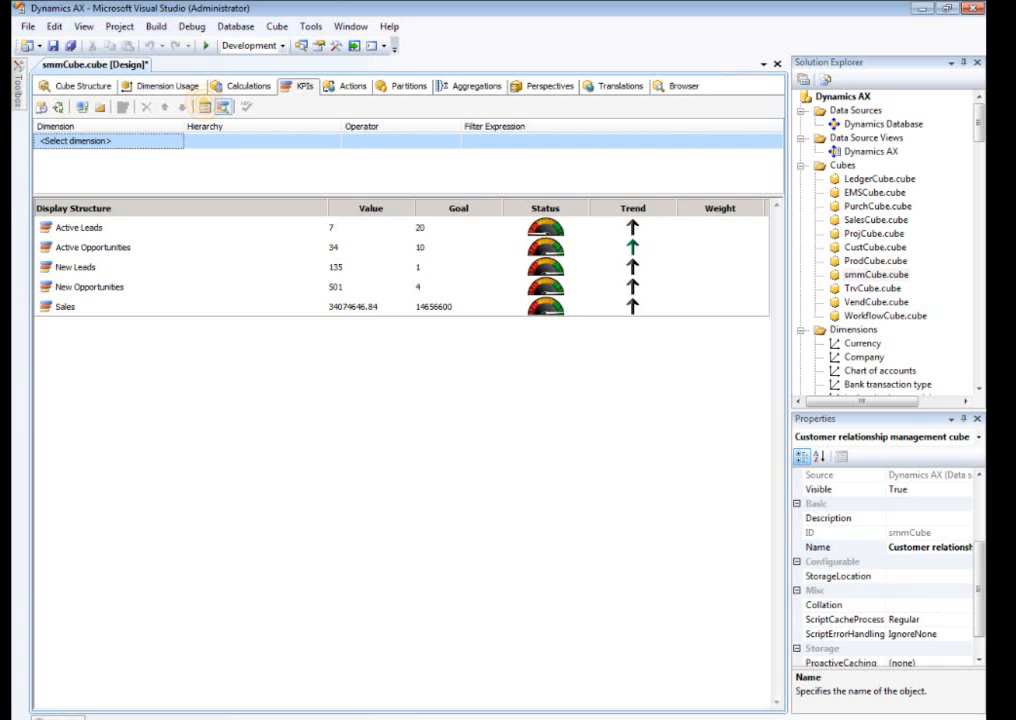
Create a KPI named Average Revenue per Sale with the value expression [Measures].[Invoice revenue]/[Measures].[Sales count].
click(204, 106)
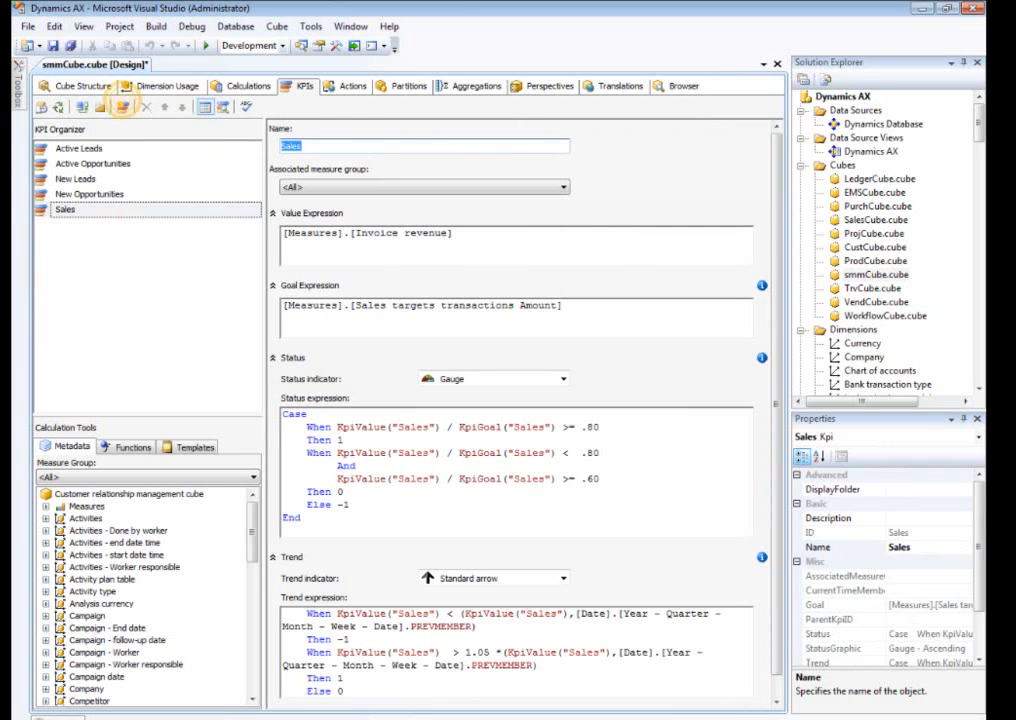
click(122, 106)
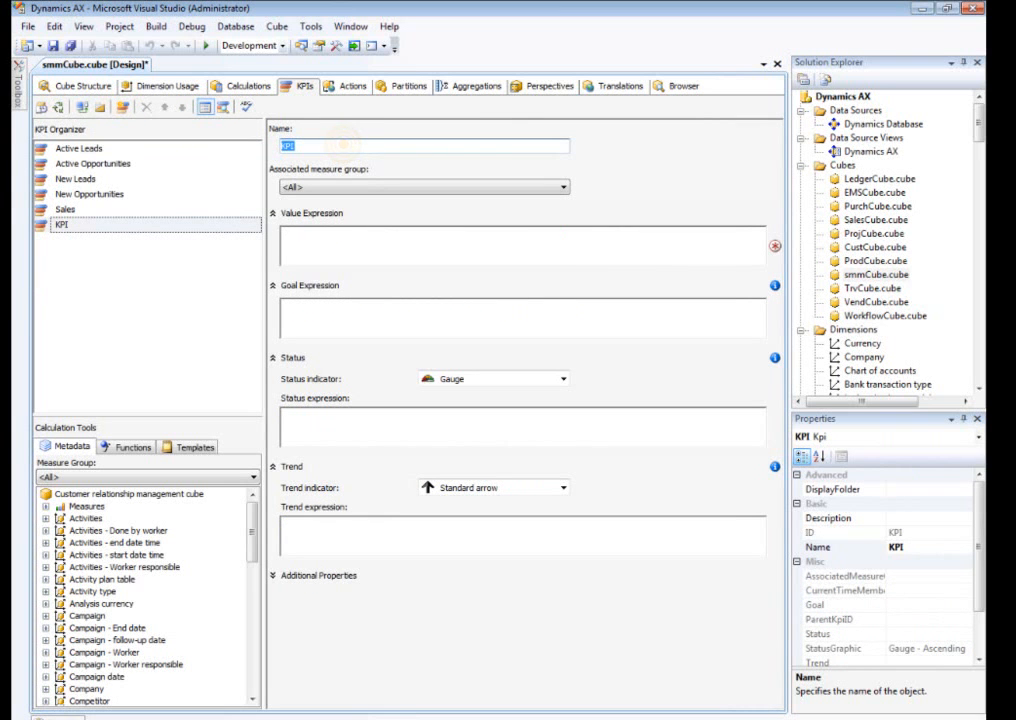
text(Average Revenue per Sale)
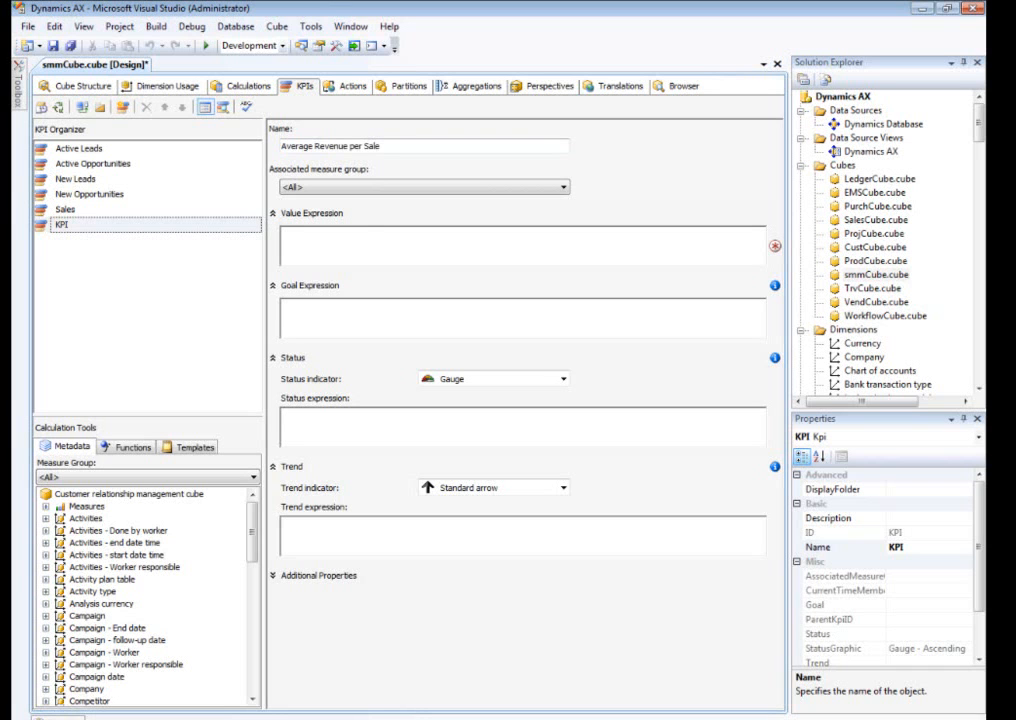
click(345, 229)
text([Measures].[Invoice revenue]/[Measures].[Sales count])
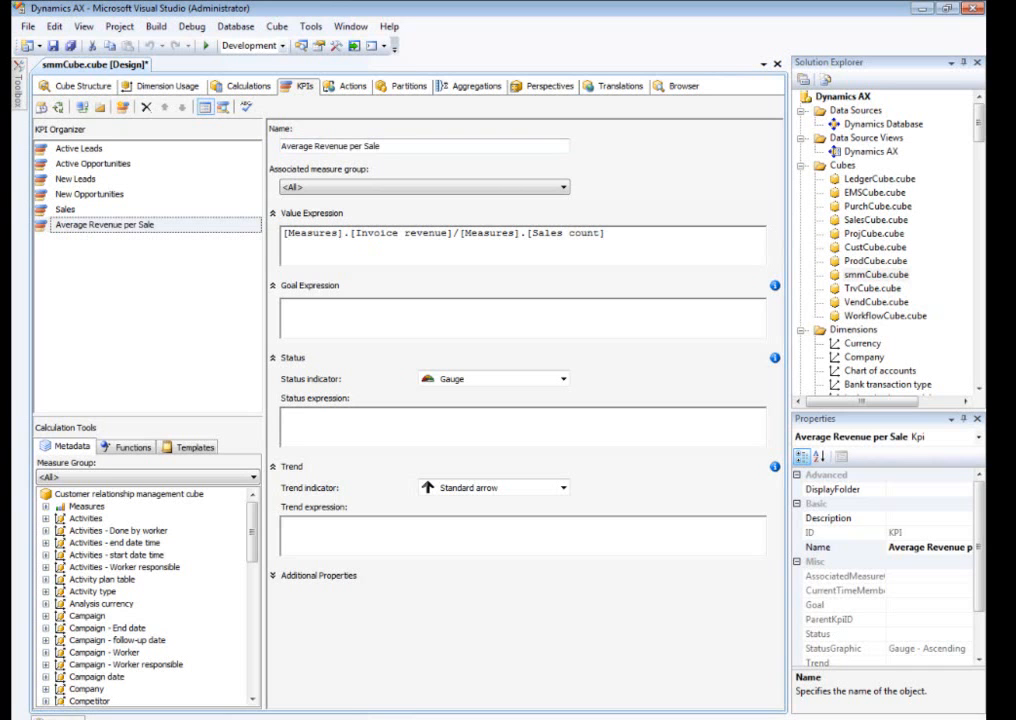
Set the KPI's goal to 17000 and its status expression to return 1 at a value-to-goal ratio >= 1, 0 from .80, otherwise -1.
click(374, 302)
text(17000)
click(578, 420)
key(ctrl+v)
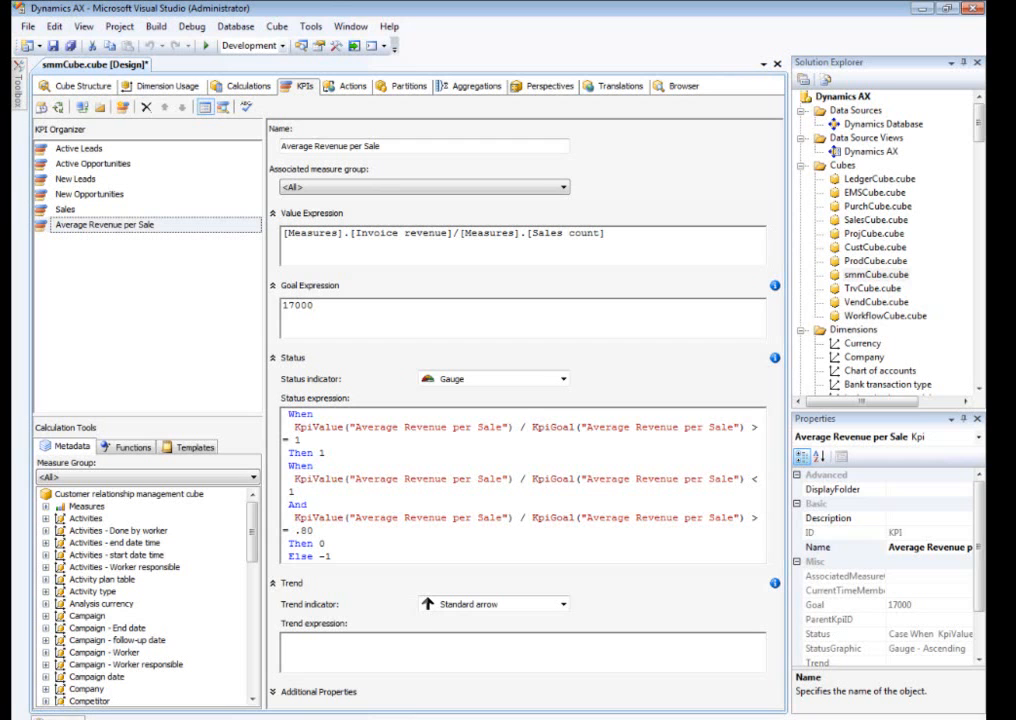
Keep the Standard arrow trend indicator and paste the trend expression comparing the KPI with its previous date member using factor 1.05.
click(562, 604)
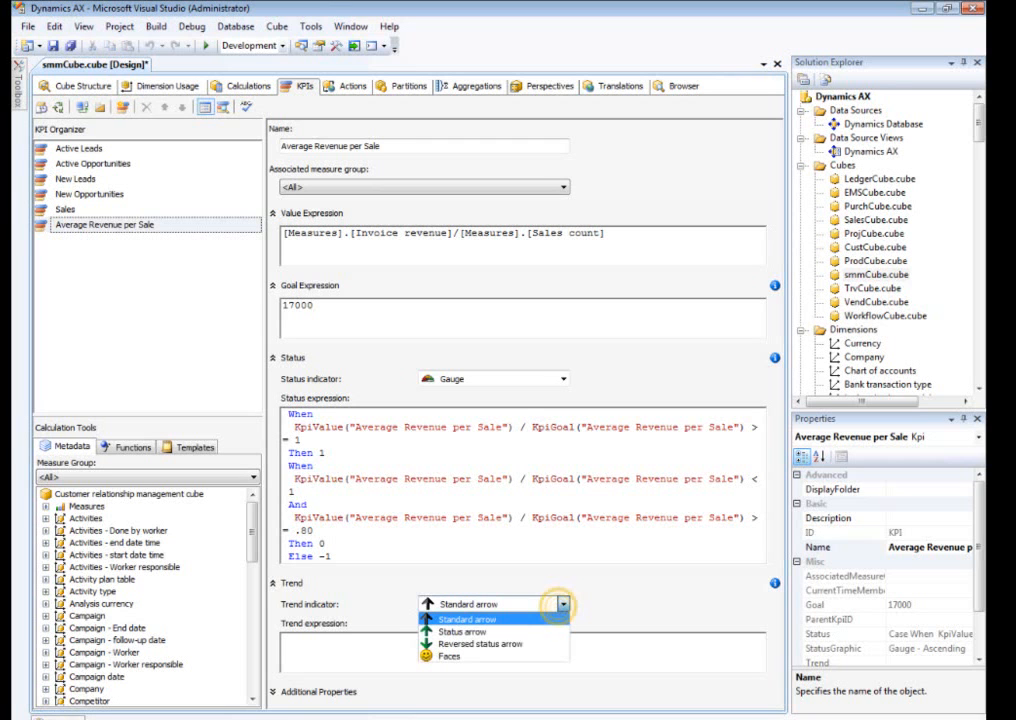
click(296, 646)
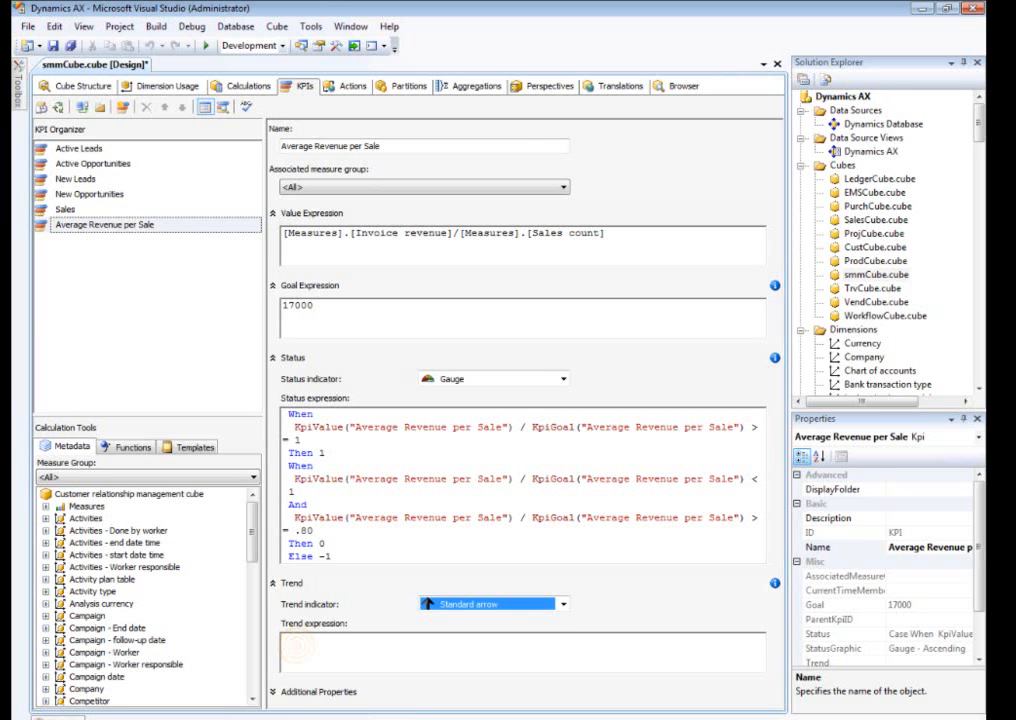
text(When  KpiValue("Average Revenue per Sale") < (KpiValue("Average Revenue per Sale"), [Date].[Year - Quarter - Month - Date].PREVMEMBER) Then -1 When  KpiValue("Average Revenue per Sale") >= 1.05 * (KpiValue("Average Revenue per Sale"), [Date].[Year - Quarter - Month - Date].PREVMEMBER) Then 1 Else 0 END)
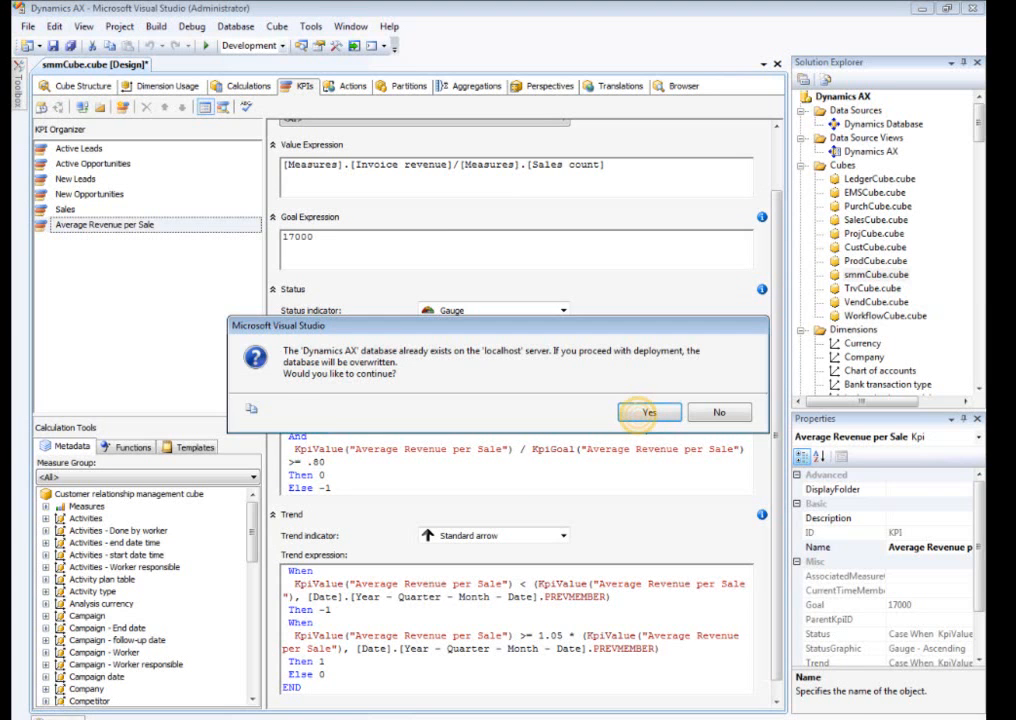
Deploy the project over the existing Dynamics AX database and close Visual Studio after checking the KPIs in the browser view.
click(651, 411)
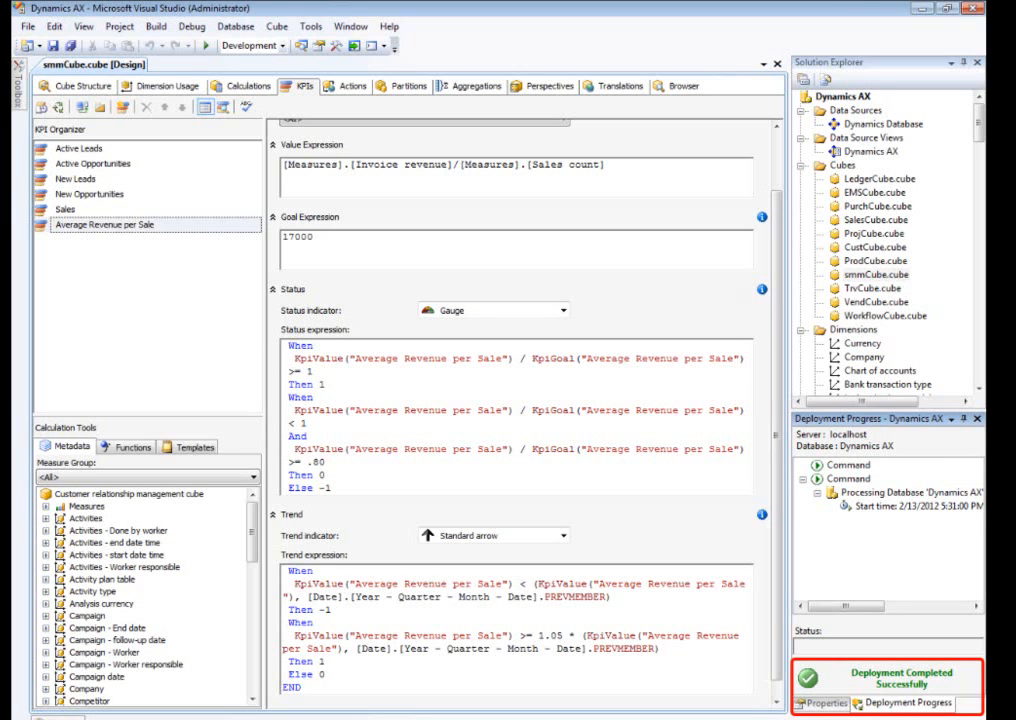
click(223, 107)
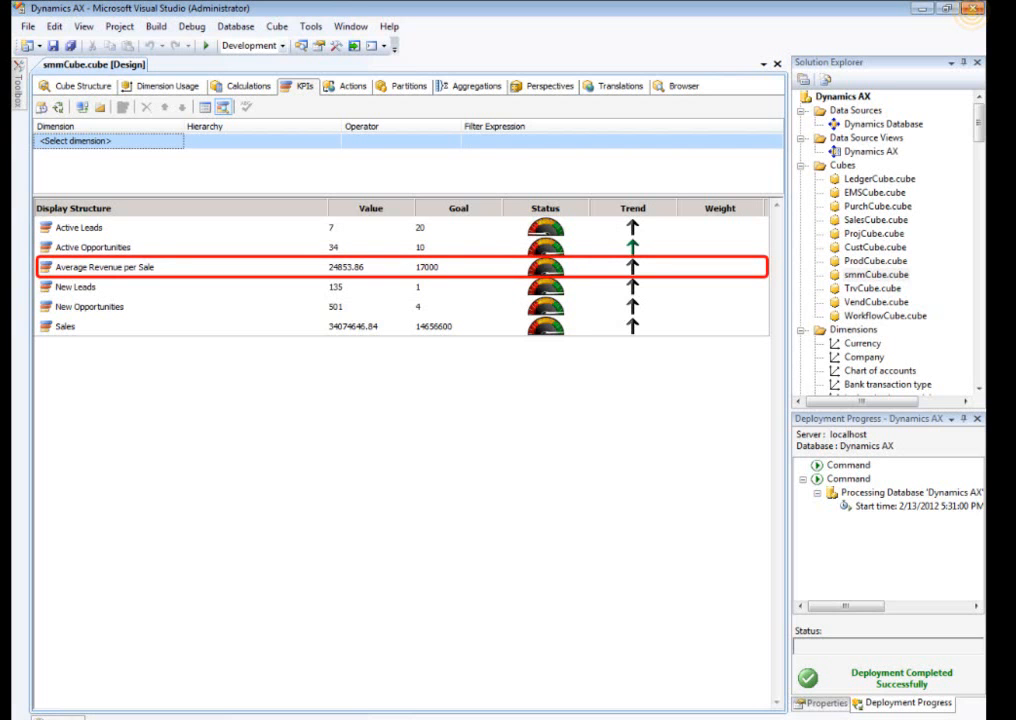
click(971, 9)
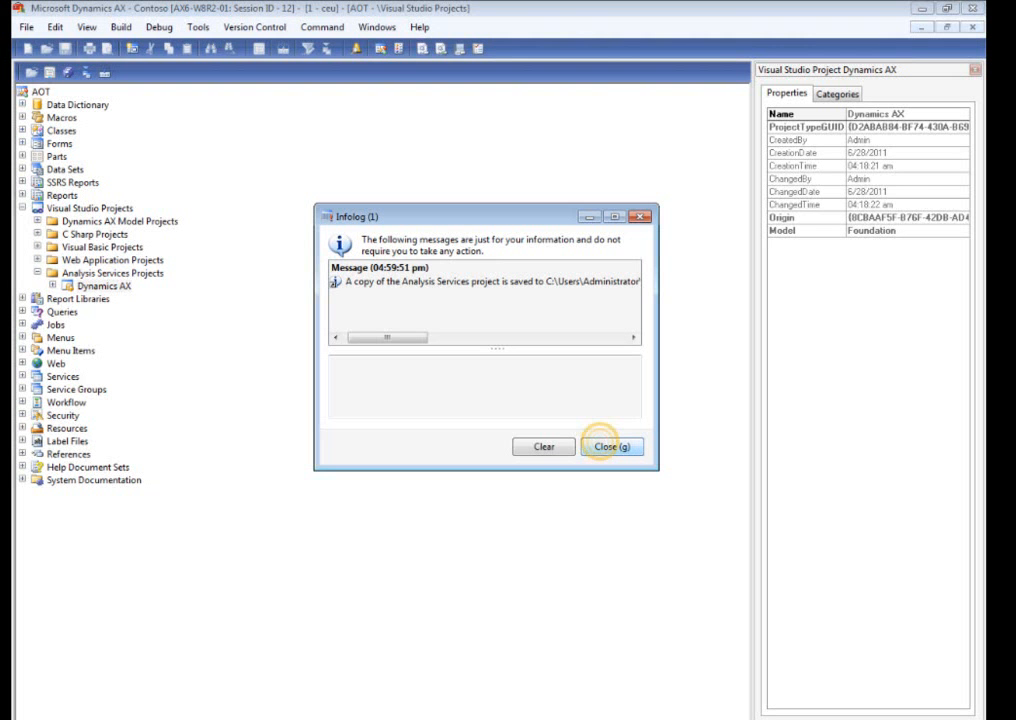
click(611, 446)
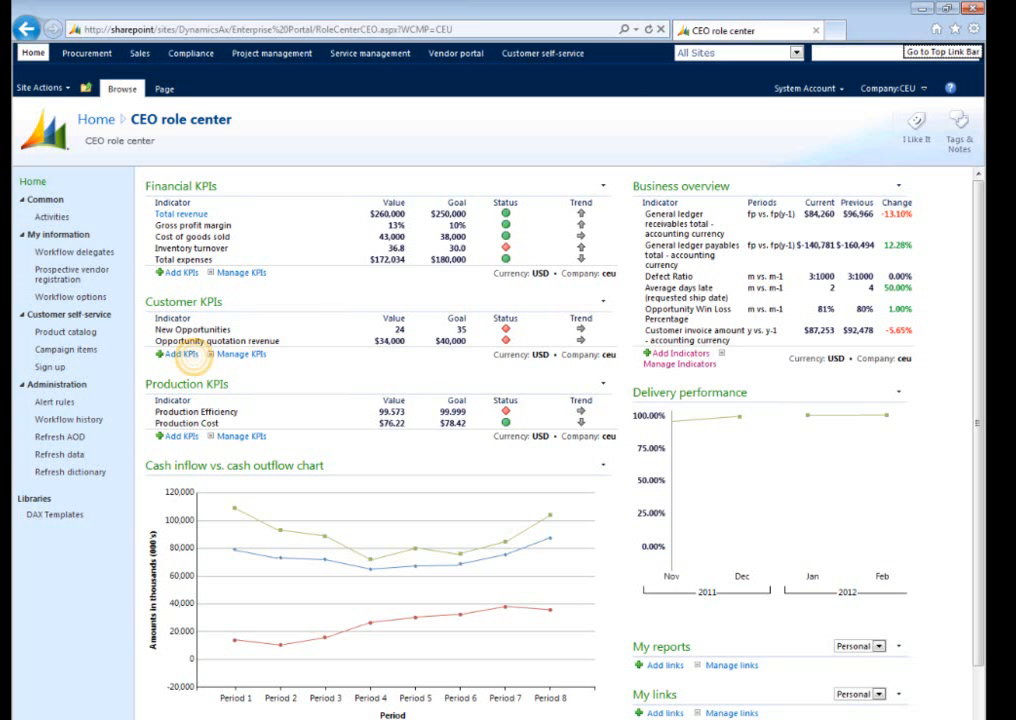
Add the Sales KPI from the Customer relationship management cube to Customer KPIs on the CEO role center.
click(183, 354)
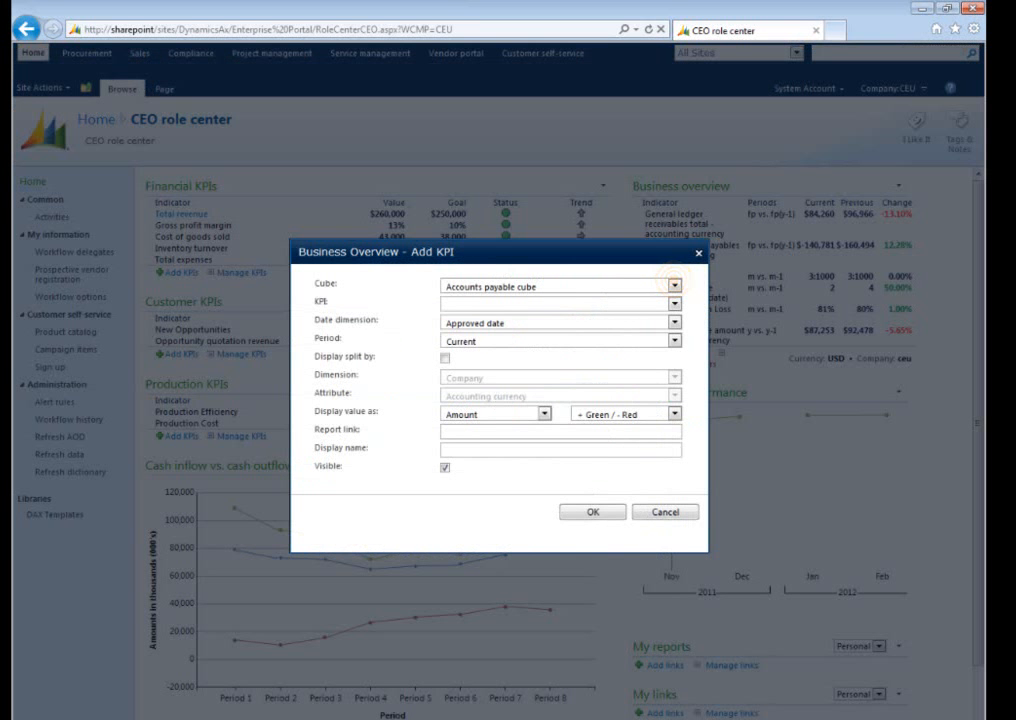
click(674, 285)
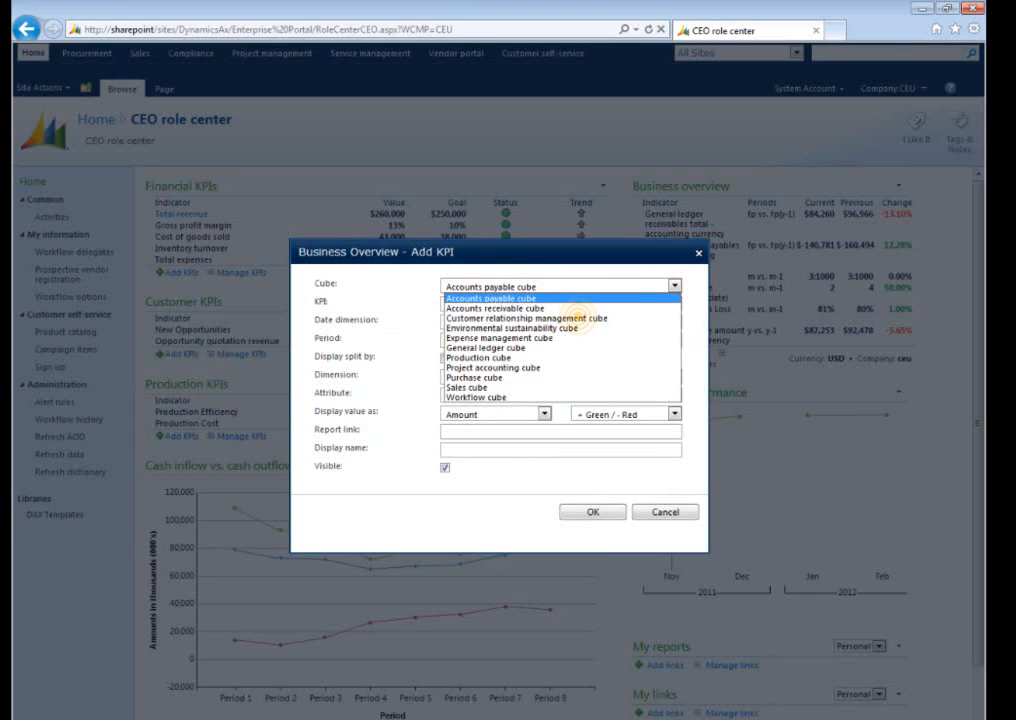
click(577, 318)
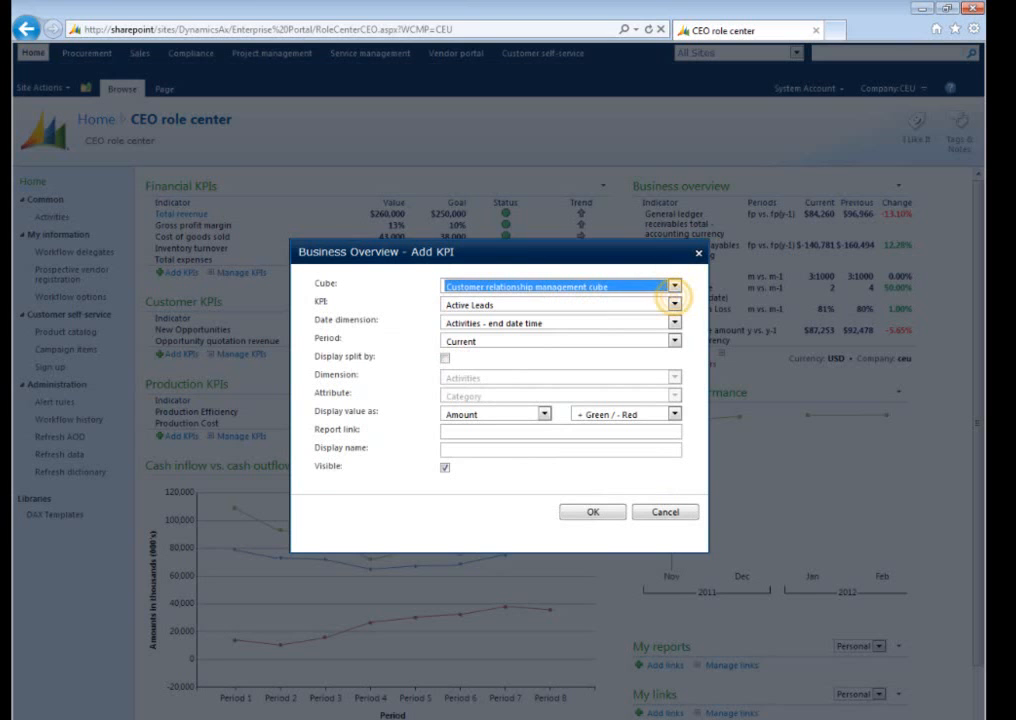
click(674, 303)
click(446, 356)
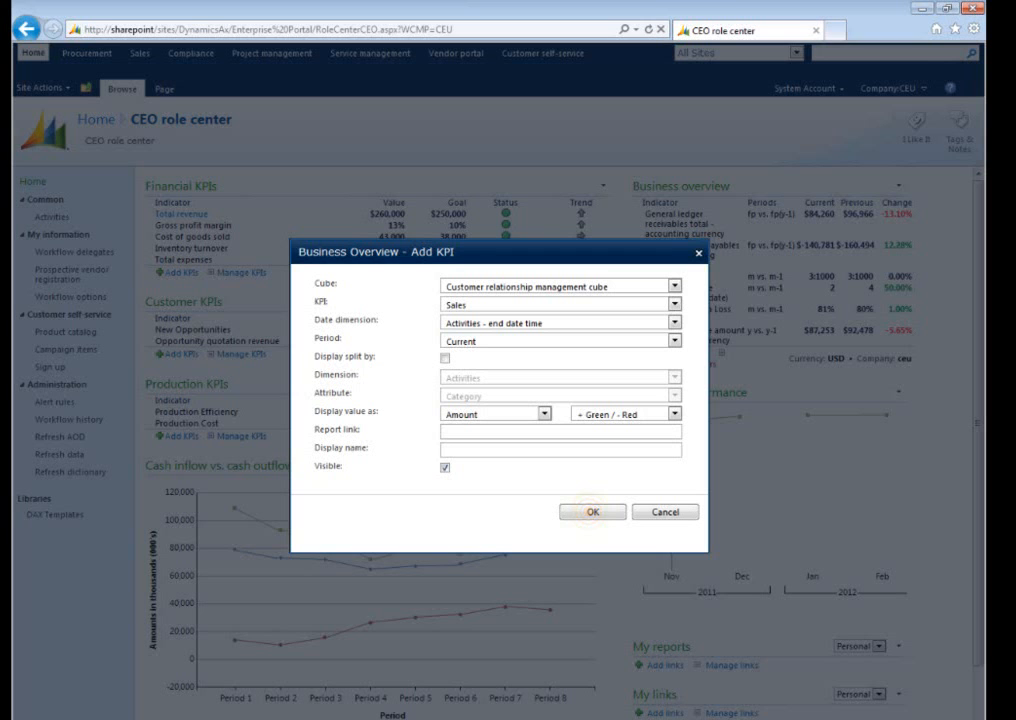
click(592, 511)
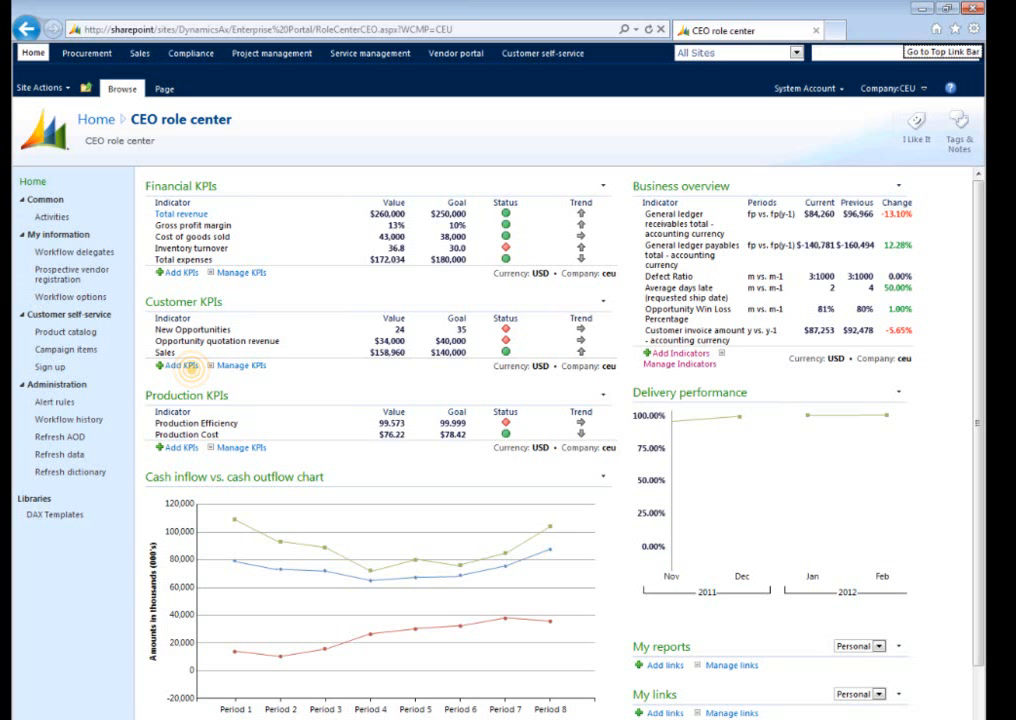
Add the Average Revenue per Sale KPI from the Customer relationship management cube to Customer KPIs.
click(183, 366)
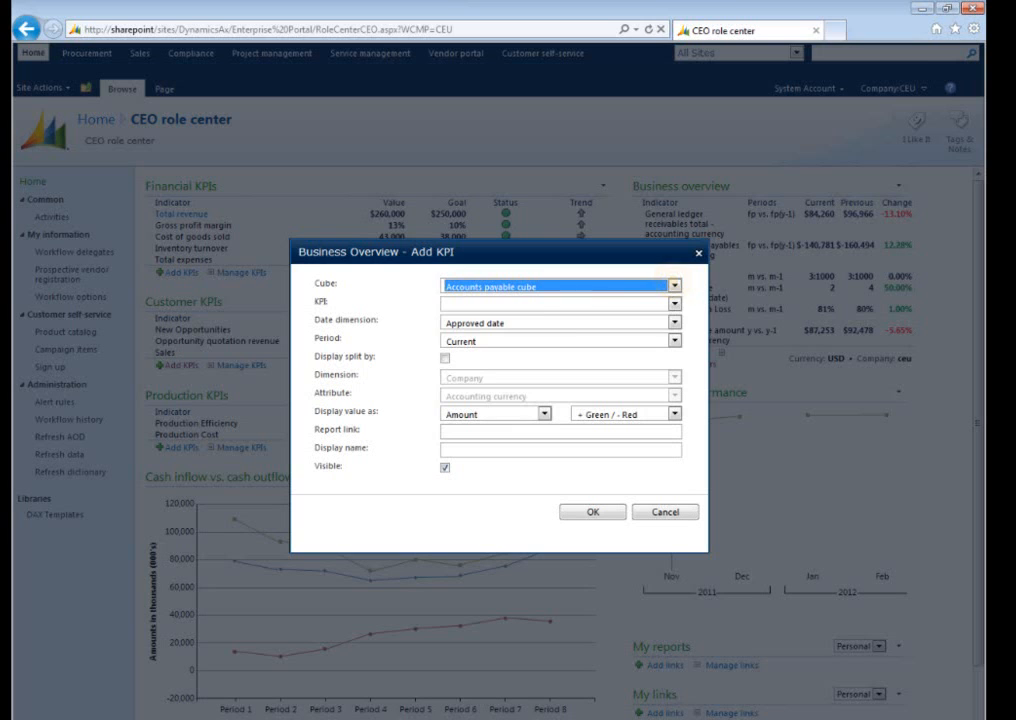
click(674, 285)
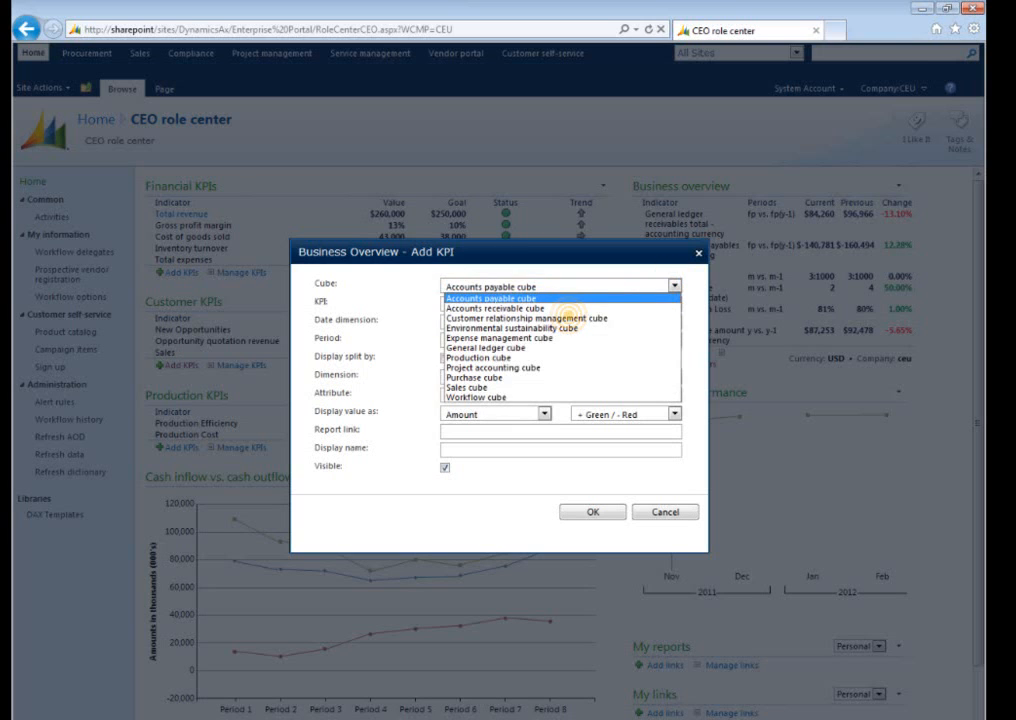
click(566, 318)
click(674, 304)
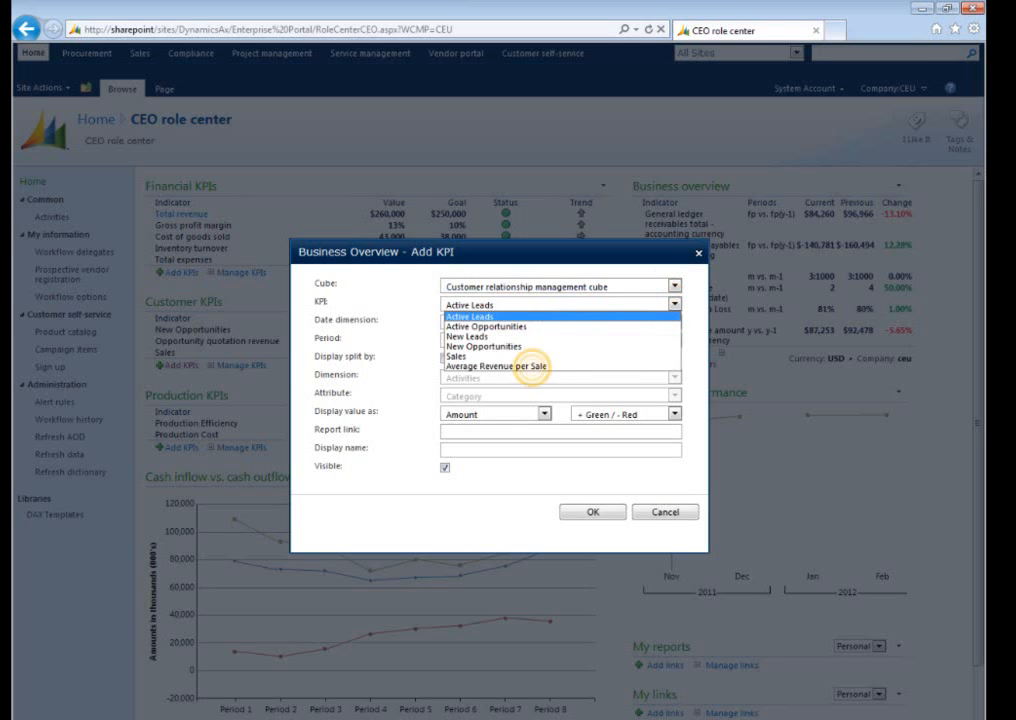
click(531, 365)
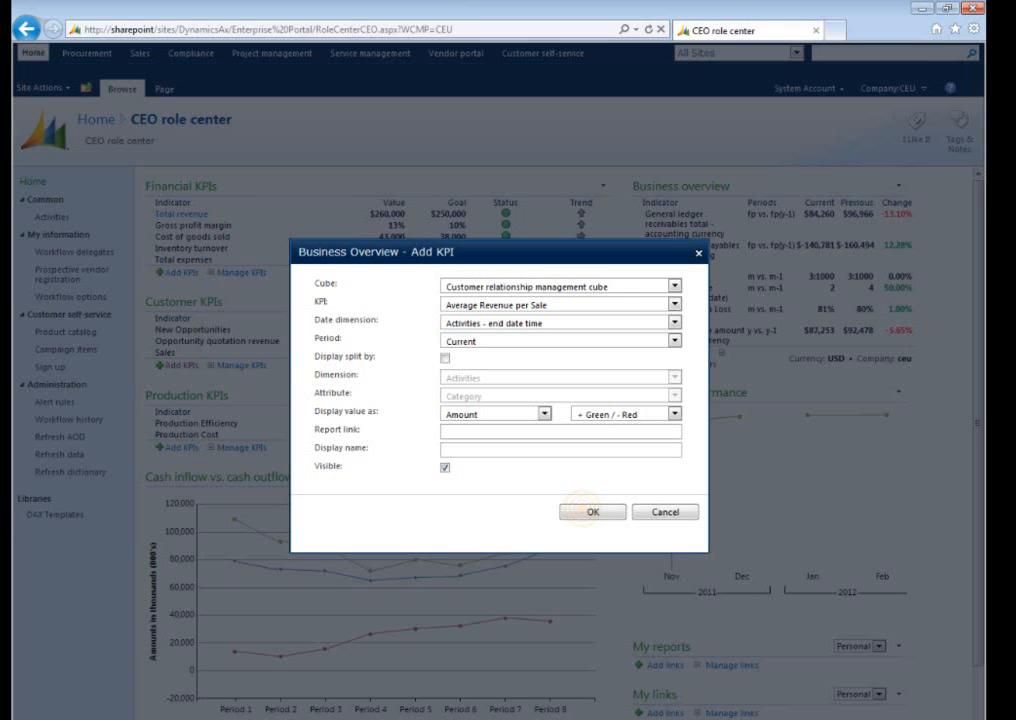
click(588, 511)
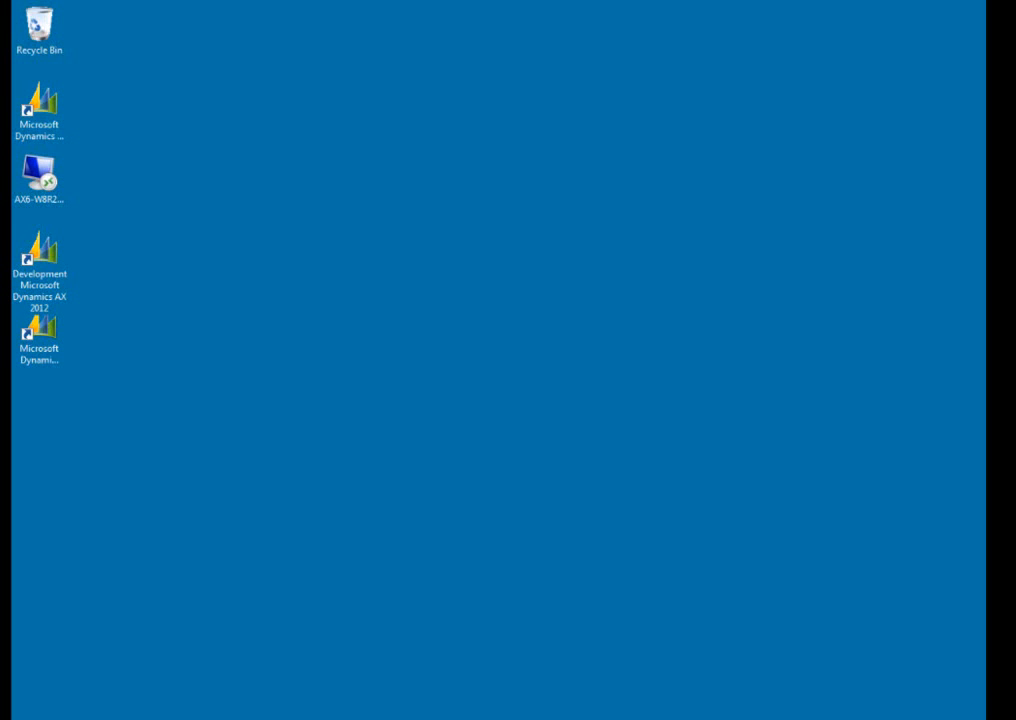
Open SQL Server Management Studio and connect to Analysis Services on AX6-W8R2-01.
key(super)
click(143, 468)
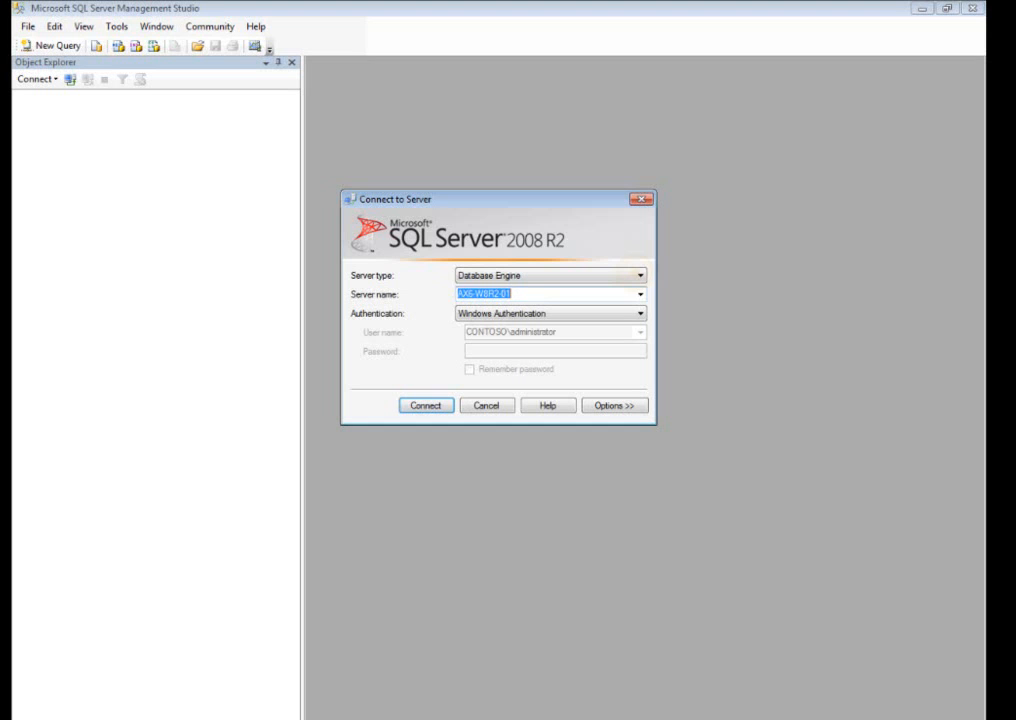
click(628, 274)
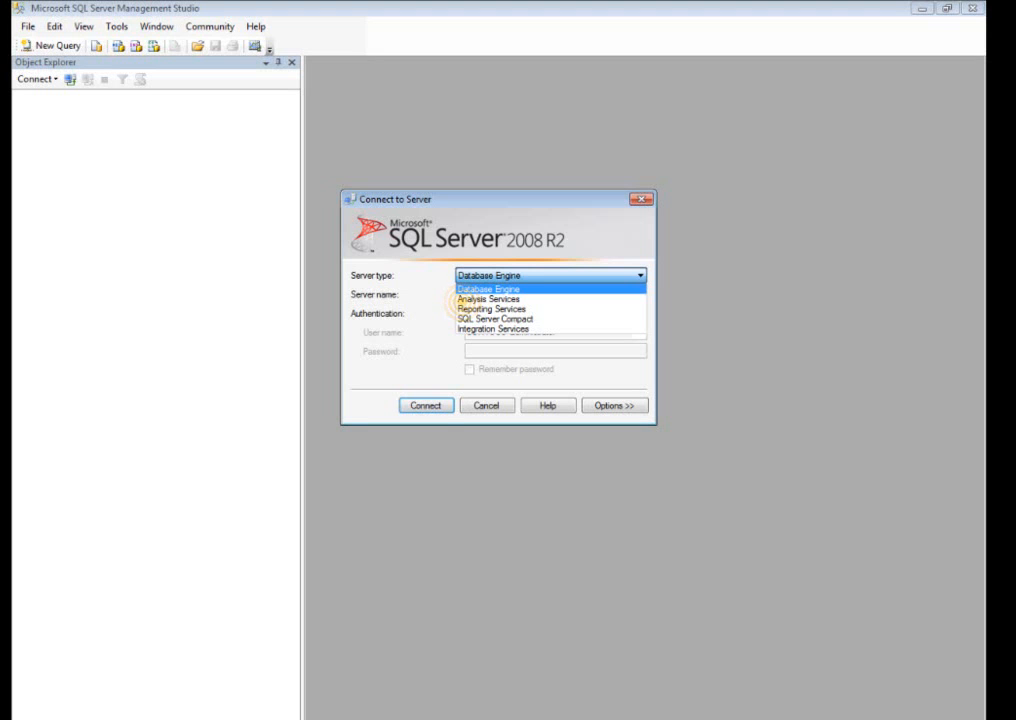
click(488, 299)
click(424, 405)
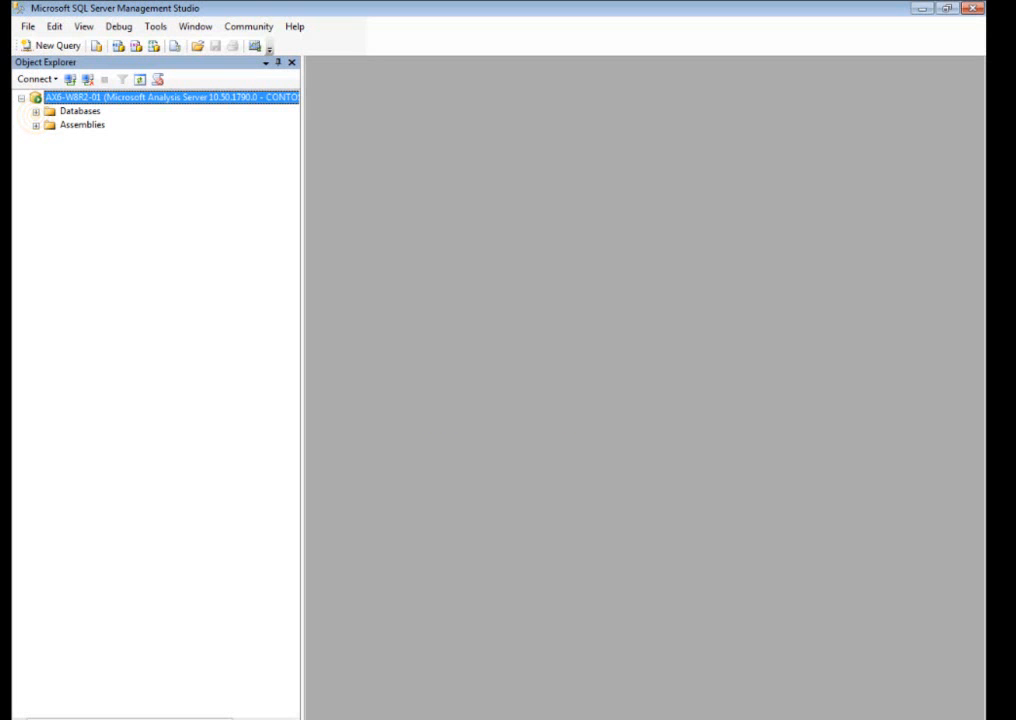
Open the properties of the Marketing manager role in the Dynamics AX database.
click(36, 111)
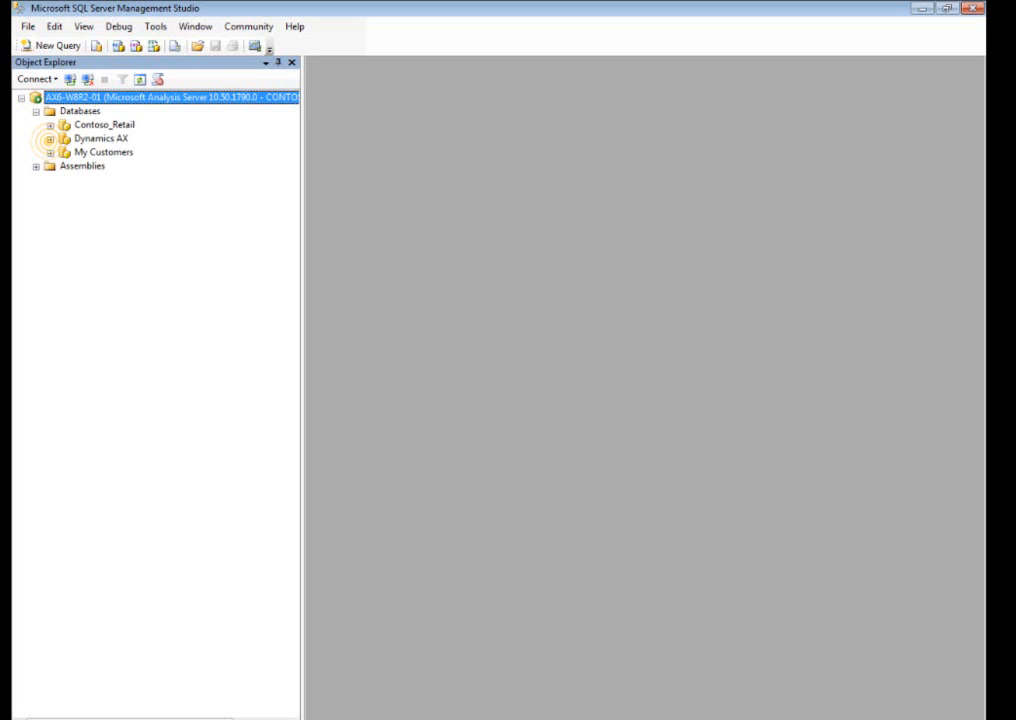
click(50, 138)
click(64, 220)
right_click(160, 549)
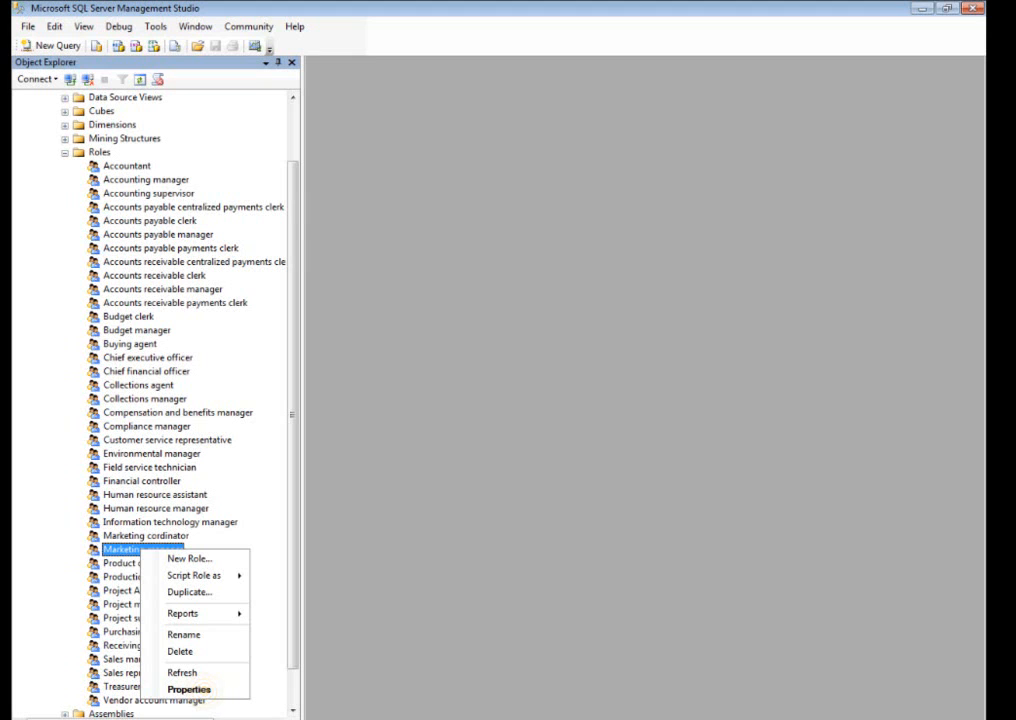
click(189, 689)
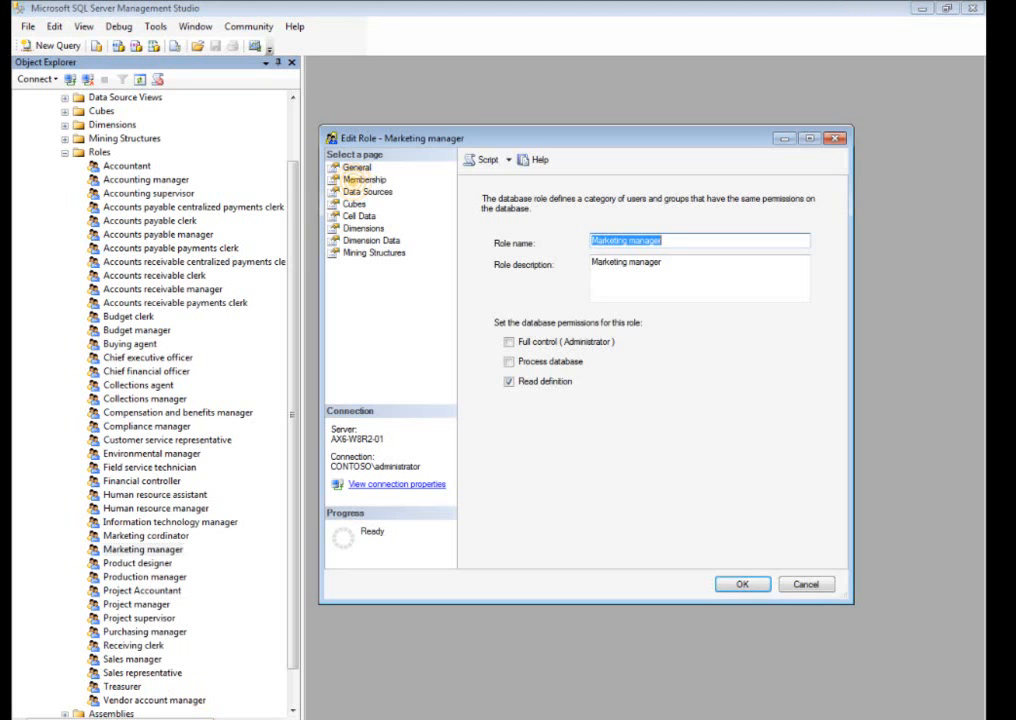
Add the domain's Administrator user account as a member of the Marketing manager role, searching the directory for "admin".
click(362, 180)
click(733, 540)
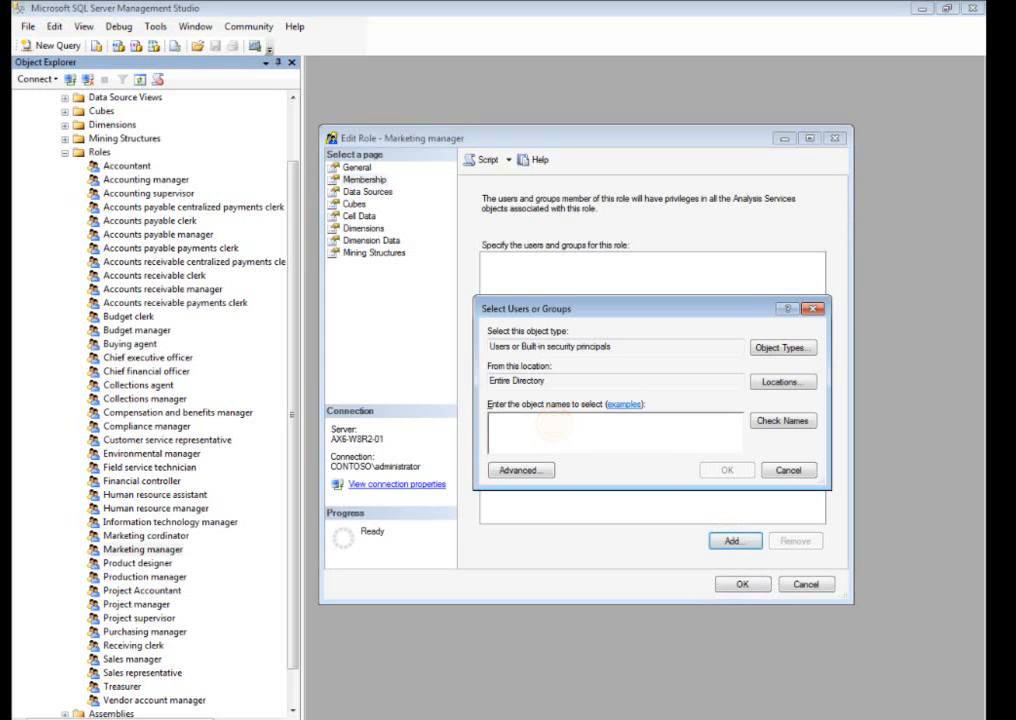
text(admin)
click(782, 420)
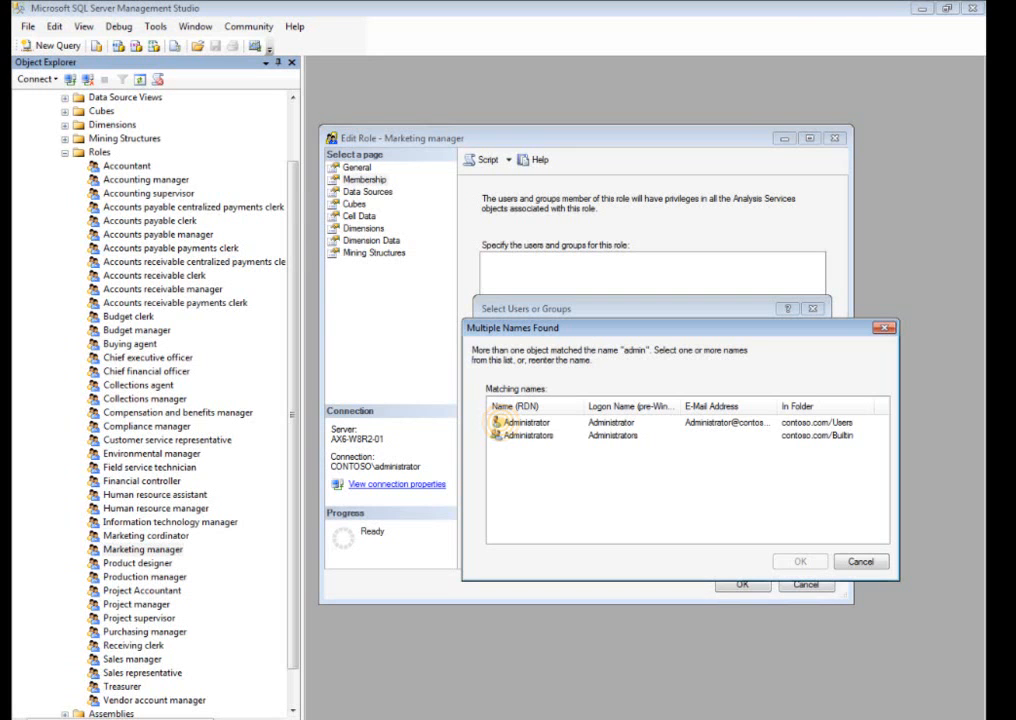
click(520, 422)
click(799, 561)
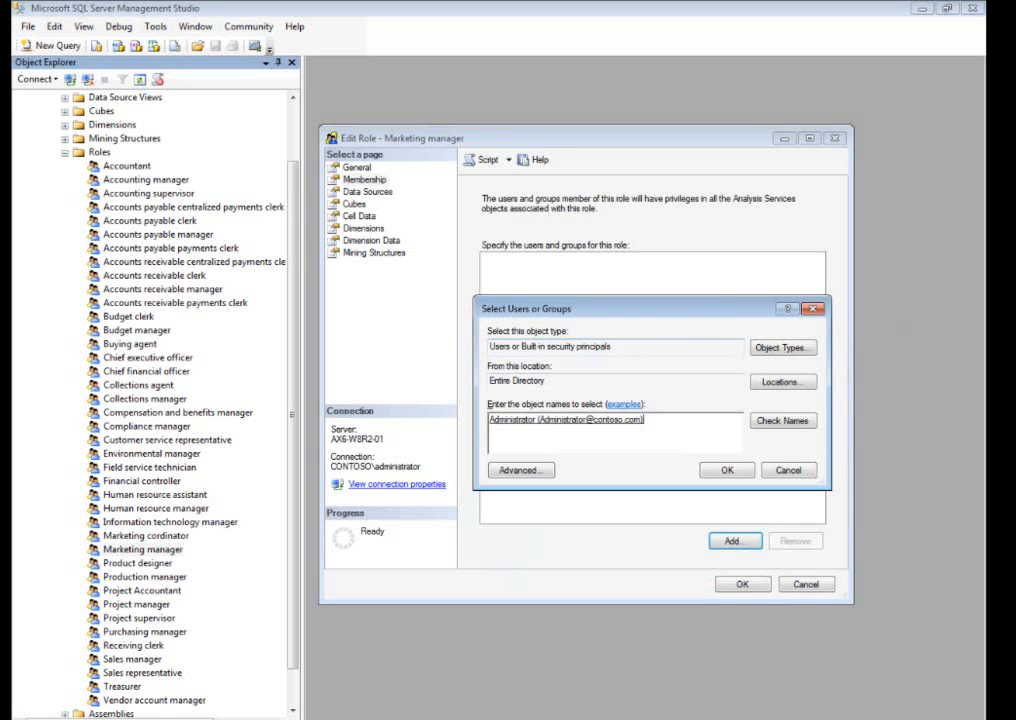
click(727, 470)
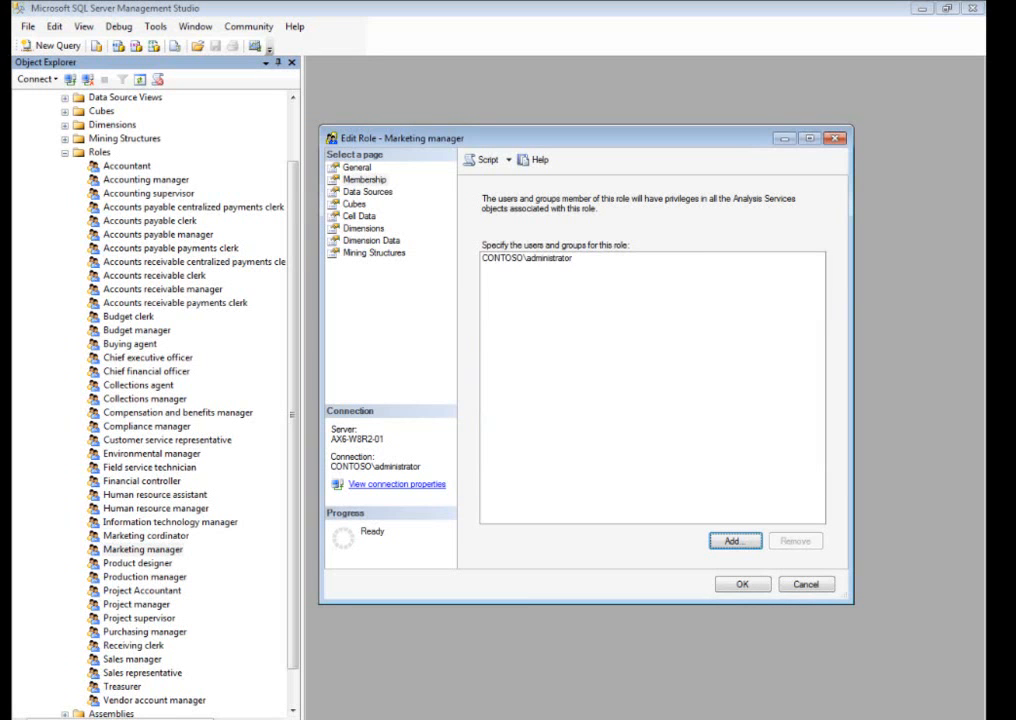
Grant the Marketing manager role Read access with Drillthrough on the Sales cube and save the role.
click(357, 204)
click(658, 276)
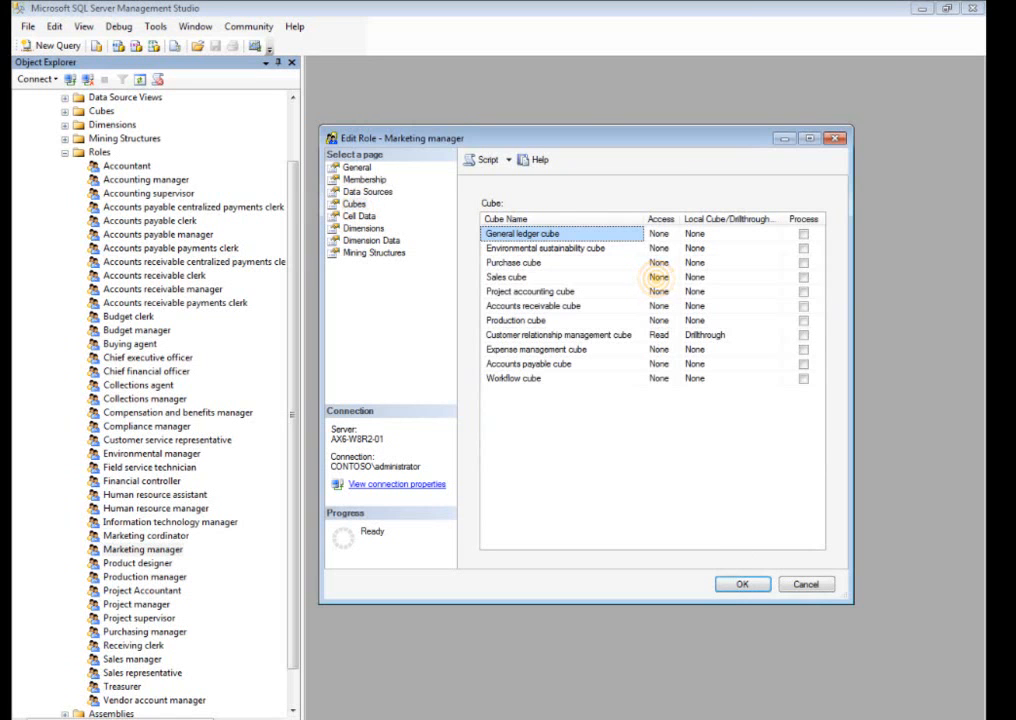
click(660, 276)
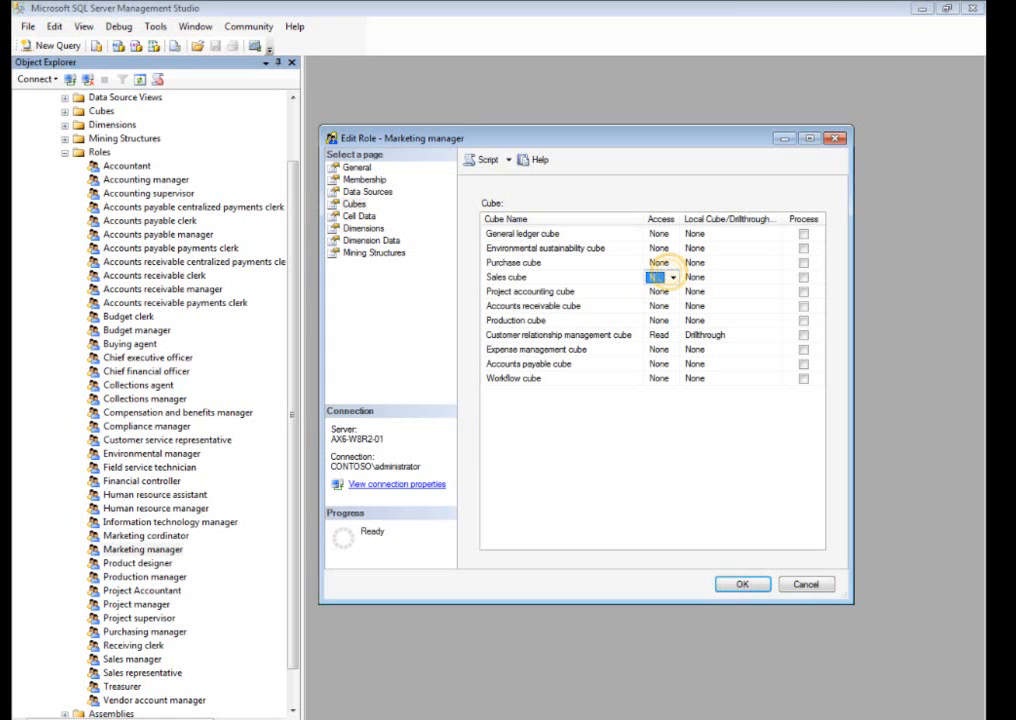
click(673, 277)
click(658, 304)
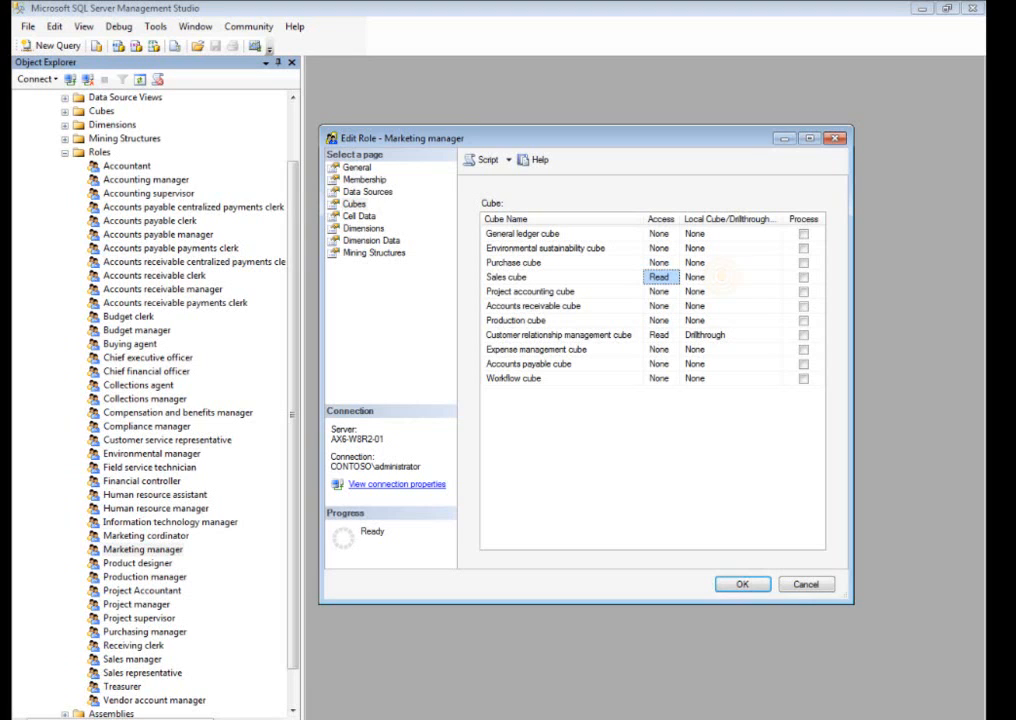
click(775, 272)
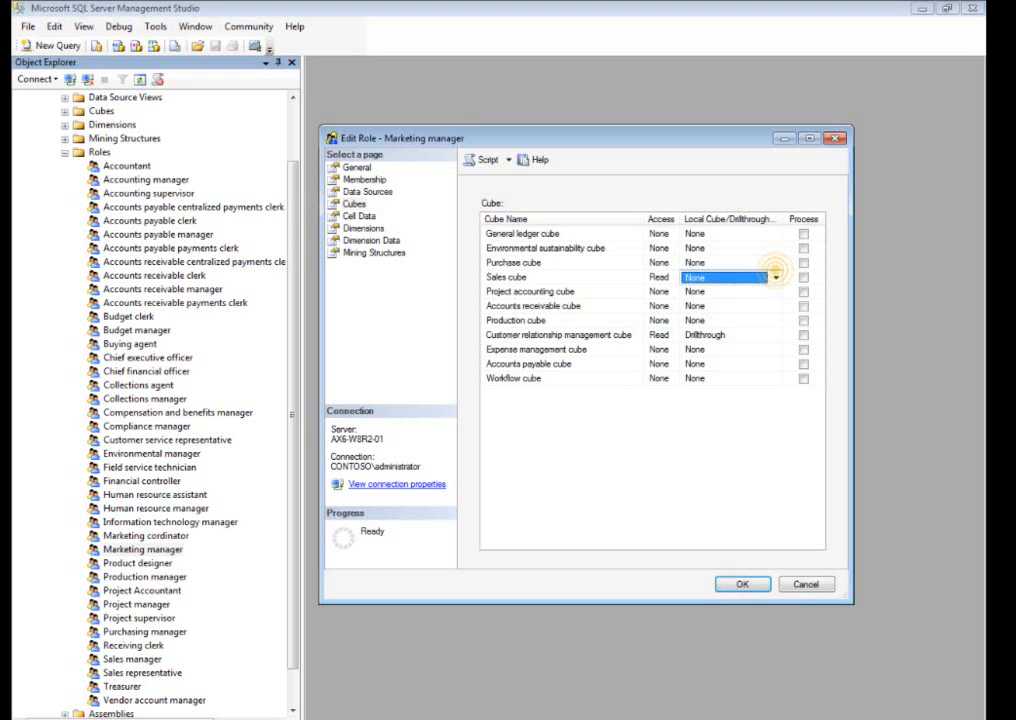
click(775, 277)
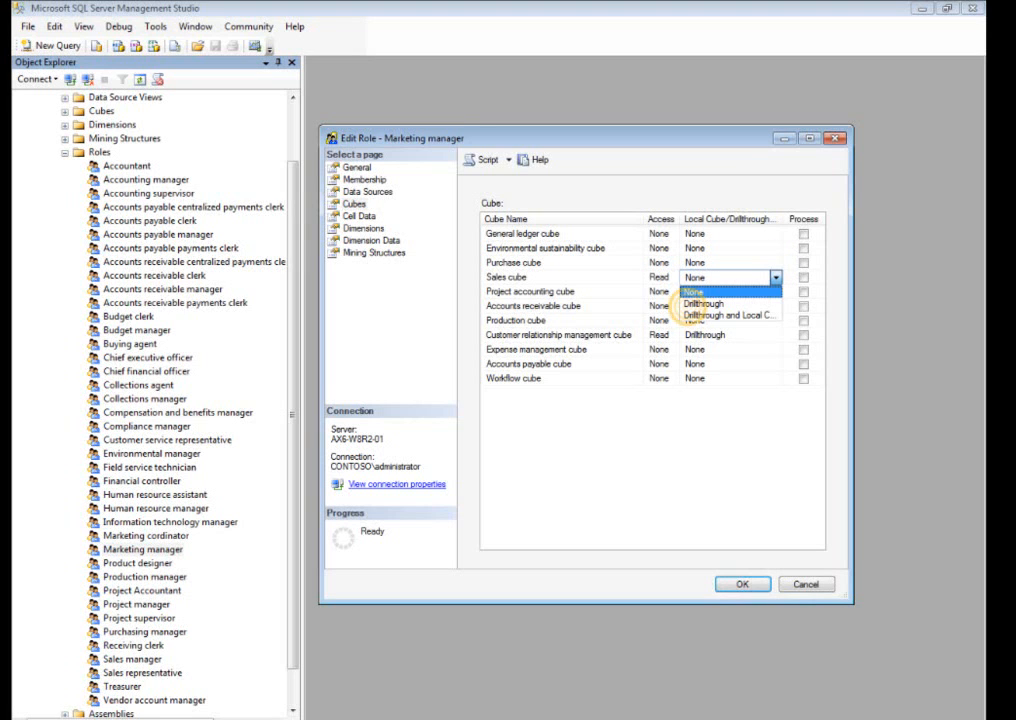
click(703, 303)
click(741, 584)
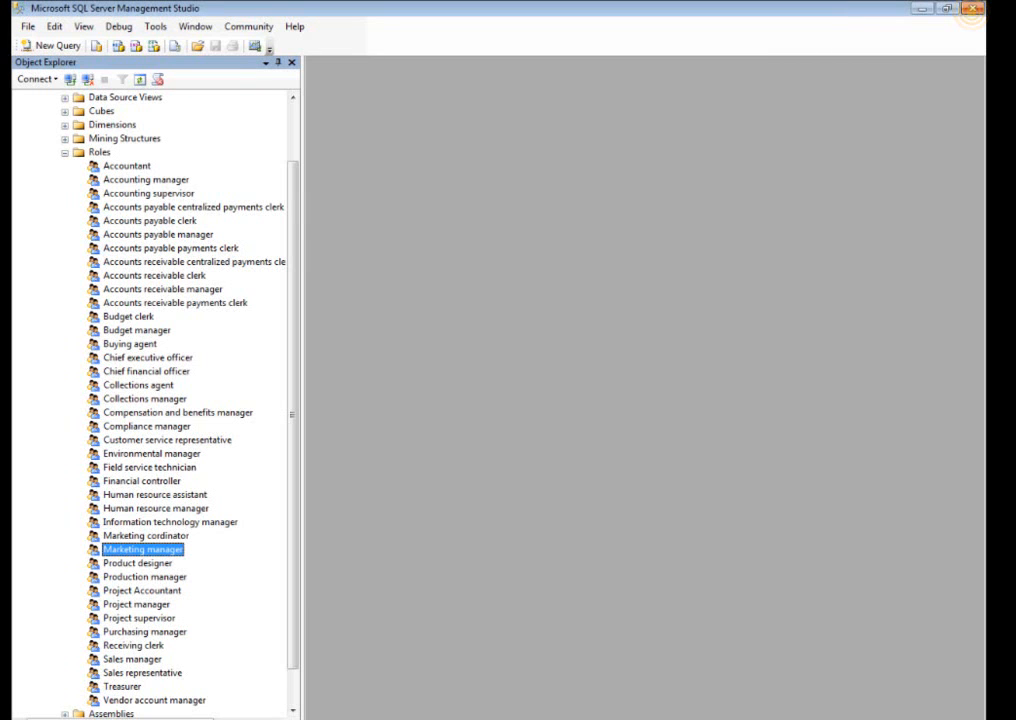